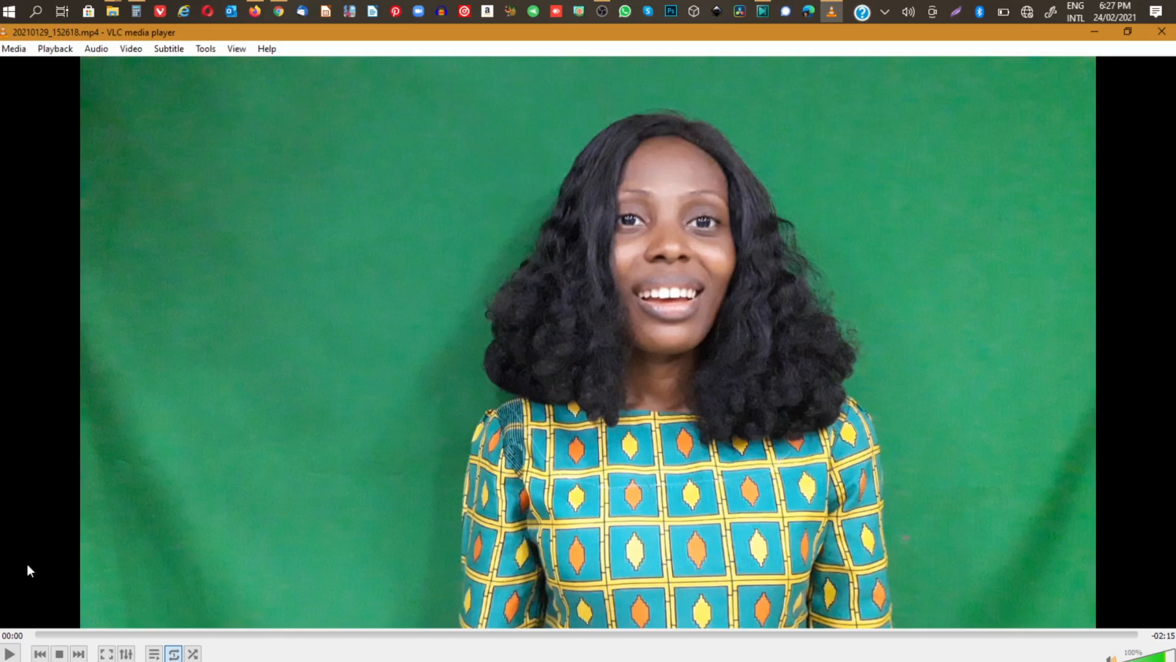
Play a few seconds of the raw green screen clip 20210129_152618.mp4, pause it and close the player.
{"action": "left_click", "coordinate": [7, 654]}
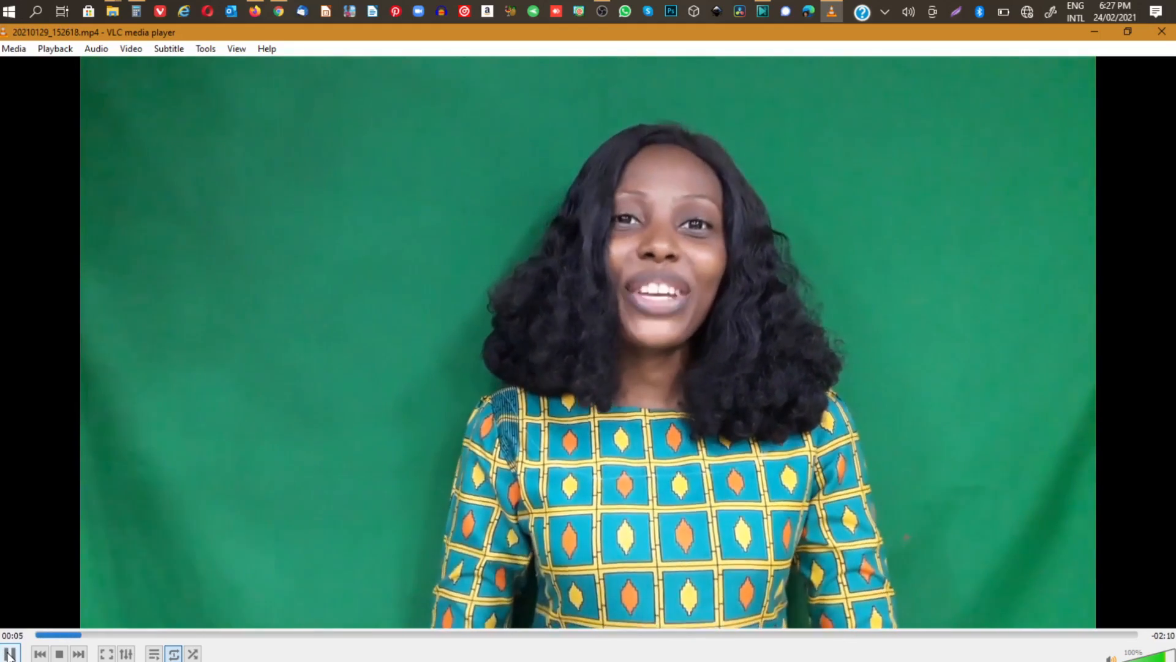
{"action": "left_click", "coordinate": [7, 654]}
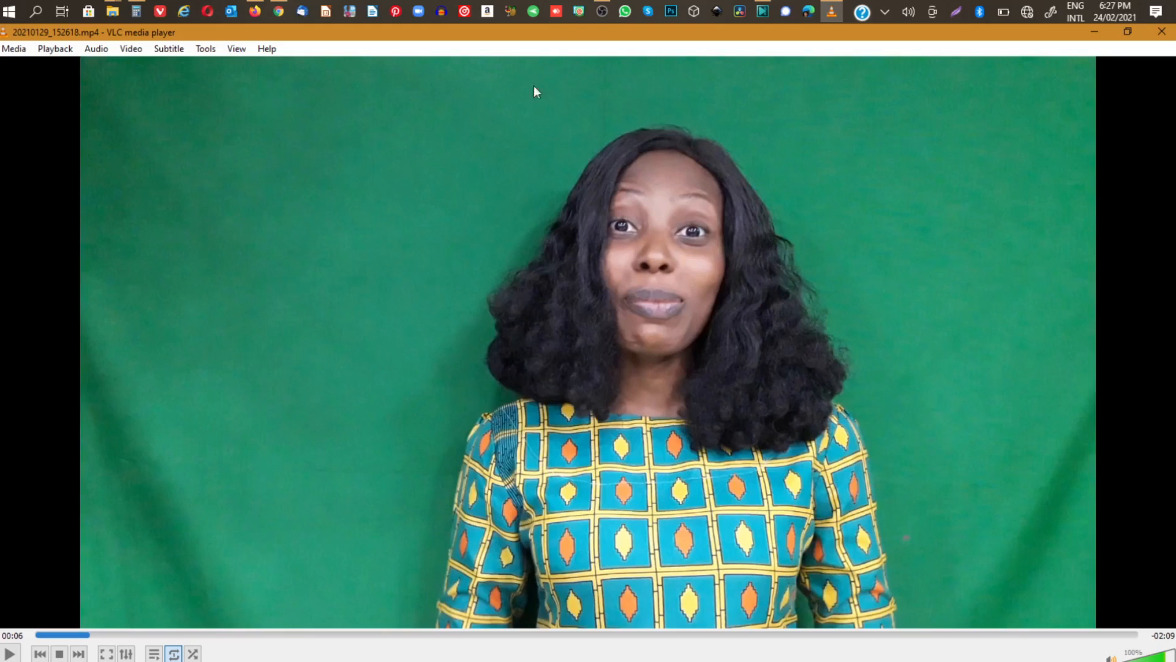
{"action": "mouse_move", "coordinate": [770, 13]}
{"action": "left_click", "coordinate": [1161, 34]}
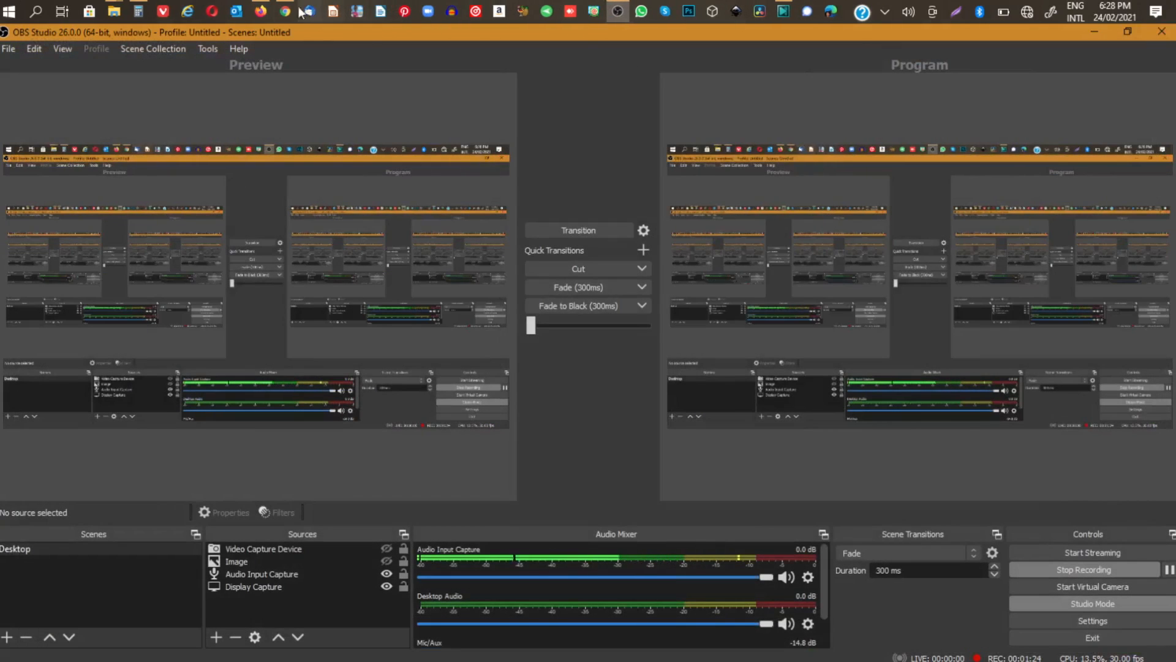
Play the opening of the edited video Improve Your Reading Slkills-1 from the Videos folder and close the player.
{"action": "mouse_move", "coordinate": [118, 13]}
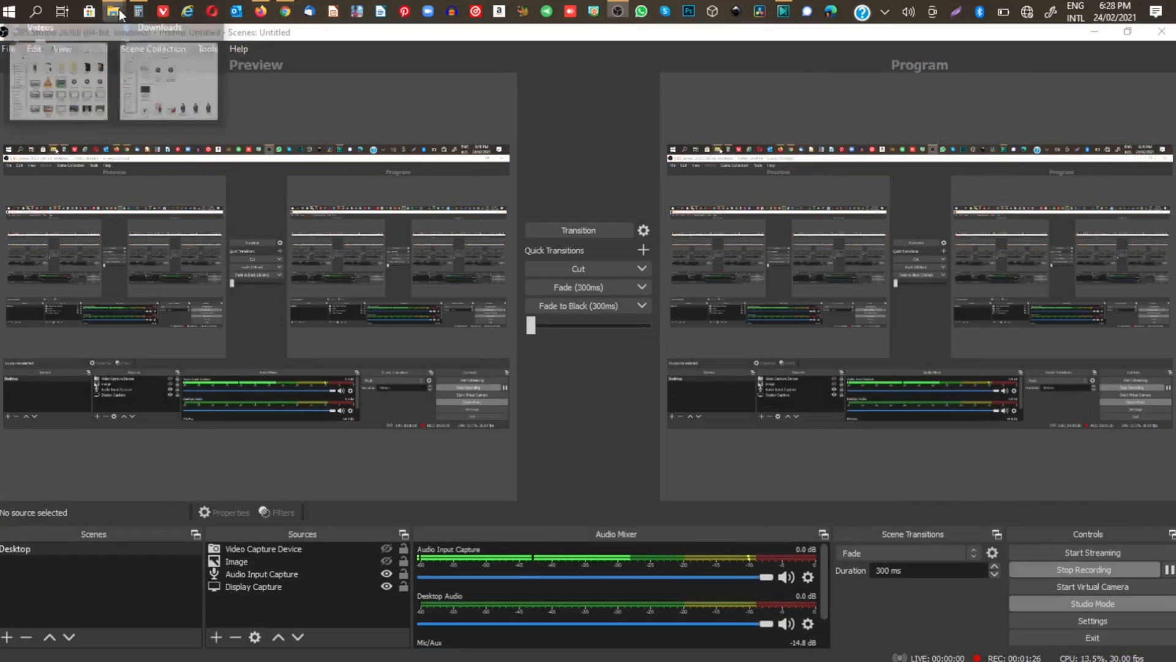
{"action": "left_click", "coordinate": [116, 86]}
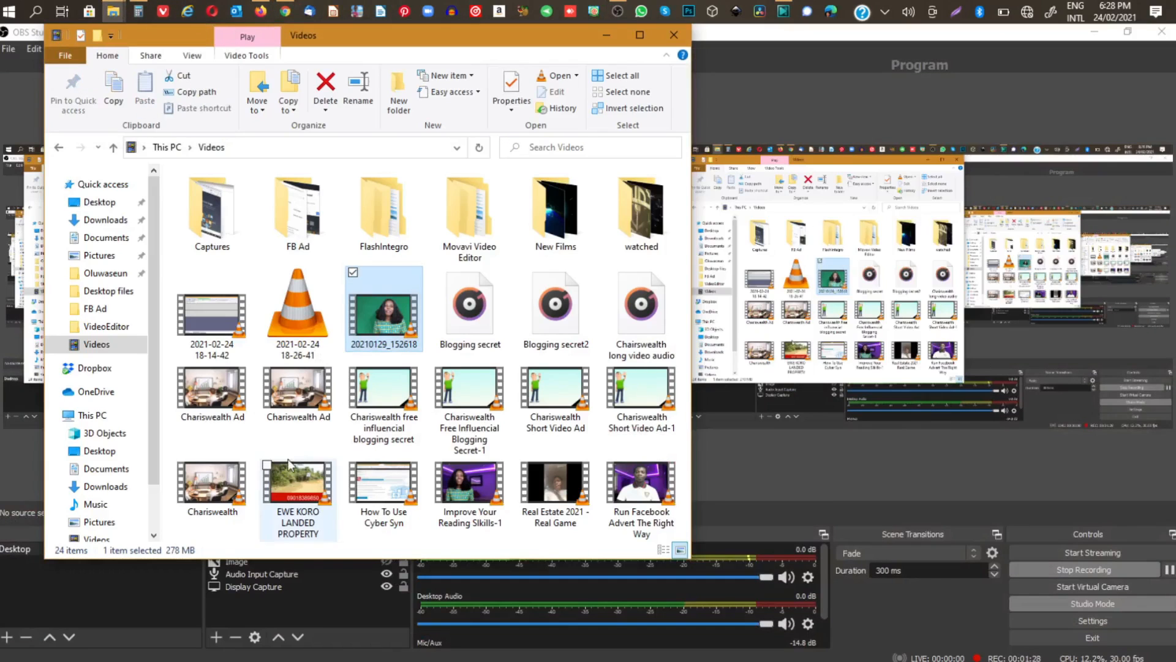
{"action": "left_click", "coordinate": [470, 493]}
{"action": "double_click", "coordinate": [470, 492]}
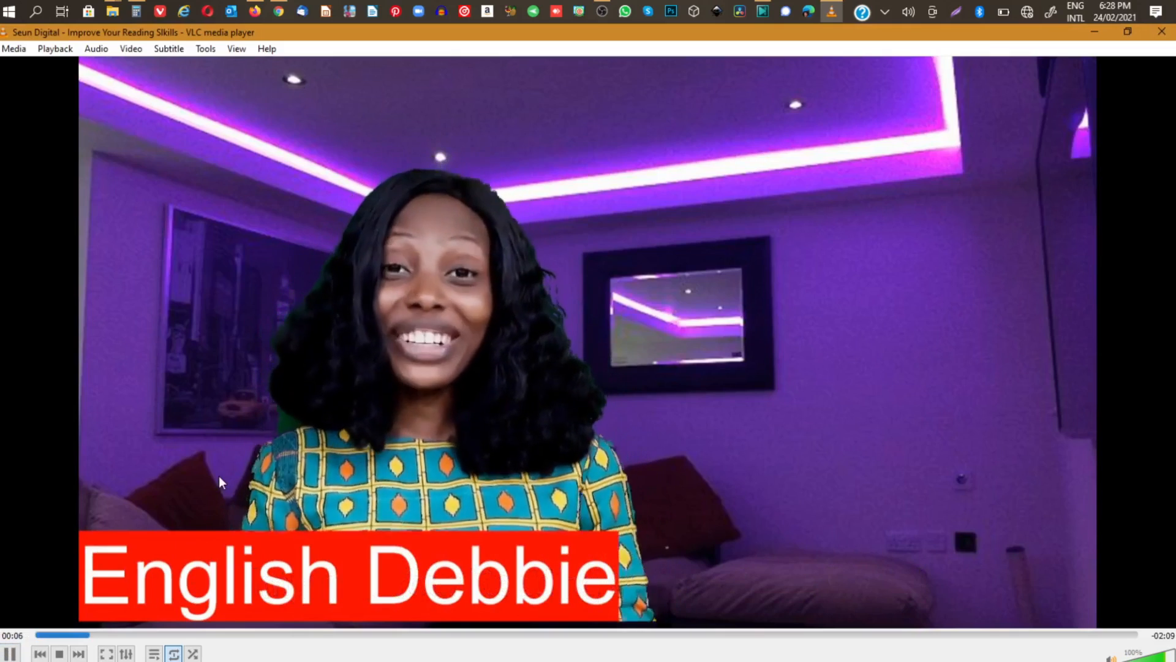
{"action": "left_click", "coordinate": [7, 654]}
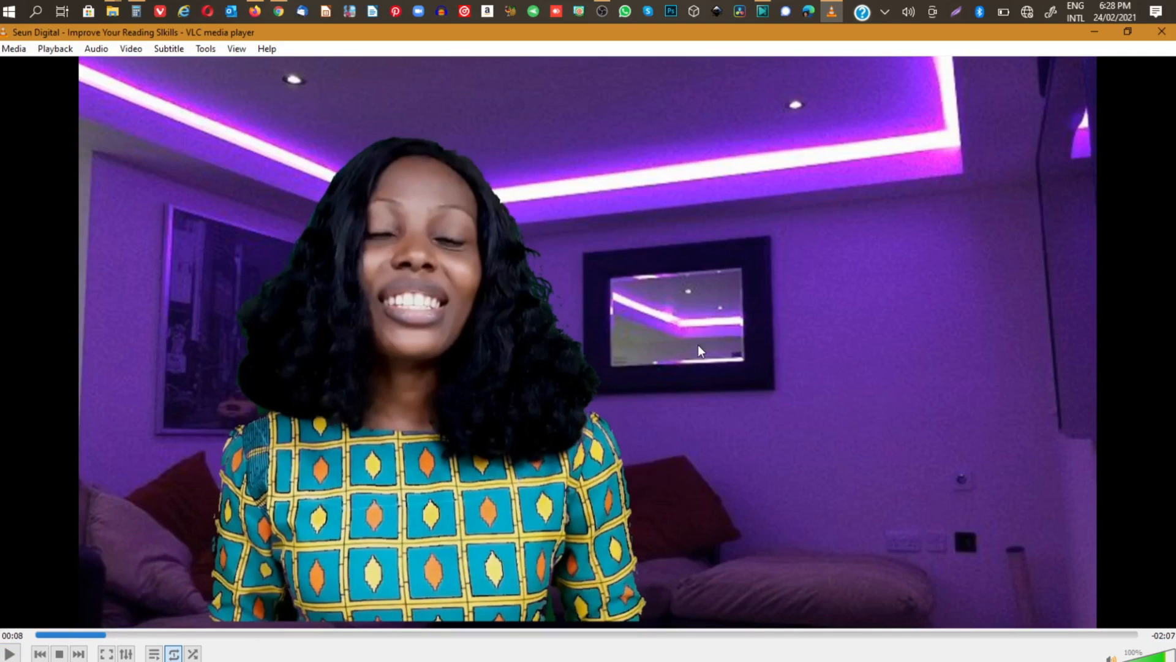
{"action": "left_click", "coordinate": [1162, 31]}
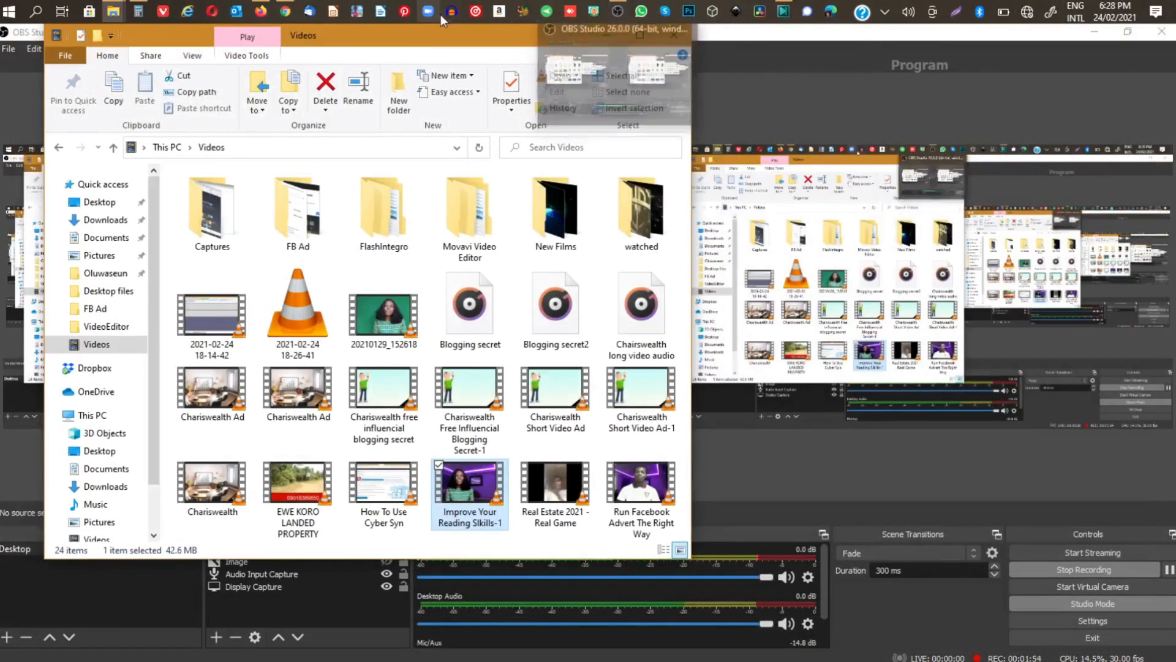
Switch to VSDC Video Editor and start a new project titled Testing.
{"action": "left_click", "coordinate": [782, 11]}
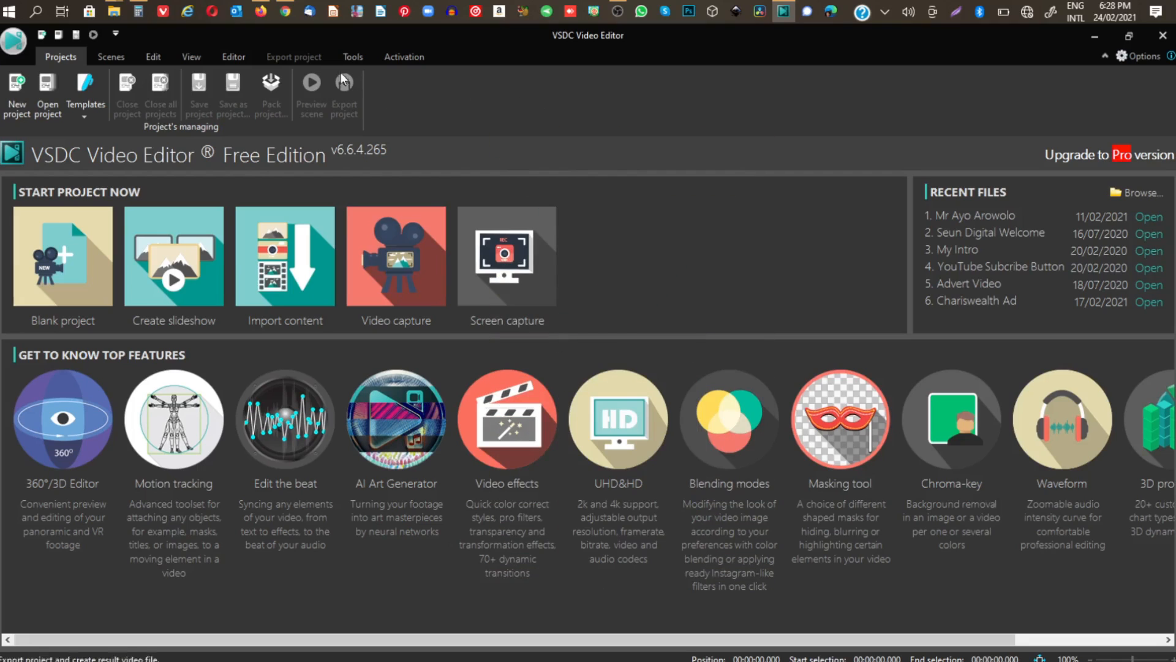
{"action": "left_click", "coordinate": [17, 94]}
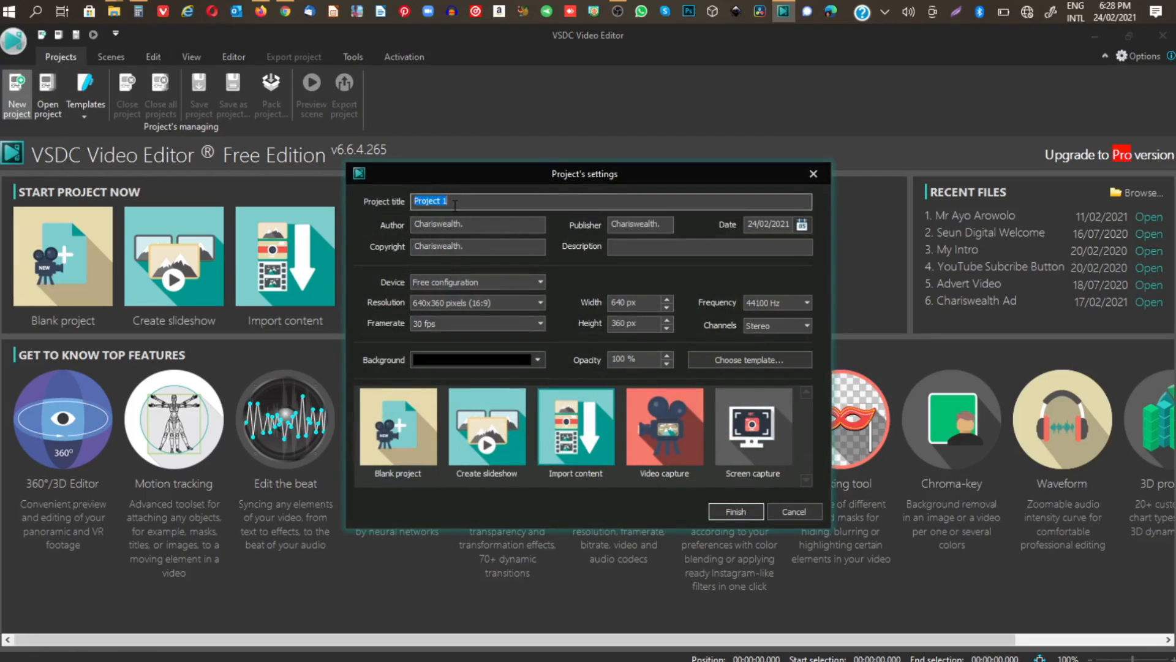
{"action": "type", "text": "Testing"}
{"action": "key", "text": "Tab"}
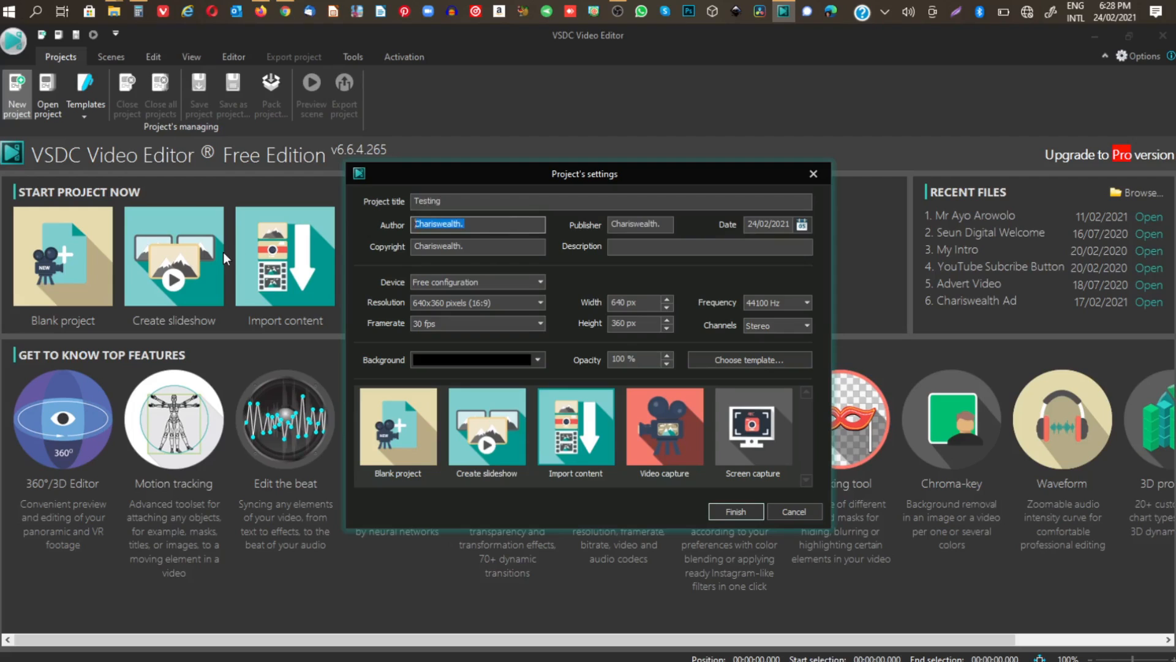
Set the project's author, copyright and publisher to Seun Digital.
{"action": "type", "text": "Seun di"}
{"action": "key", "text": "BackSpace"}
{"action": "key", "text": "BackSpace"}
{"action": "type", "text": "Digita"}
{"action": "left_click_drag", "start_coordinate": [482, 223], "coordinate": [307, 222]}
{"action": "key", "text": "ctrl+c"}
{"action": "left_click_drag", "start_coordinate": [472, 247], "coordinate": [274, 253]}
{"action": "key", "text": "ctrl+v"}
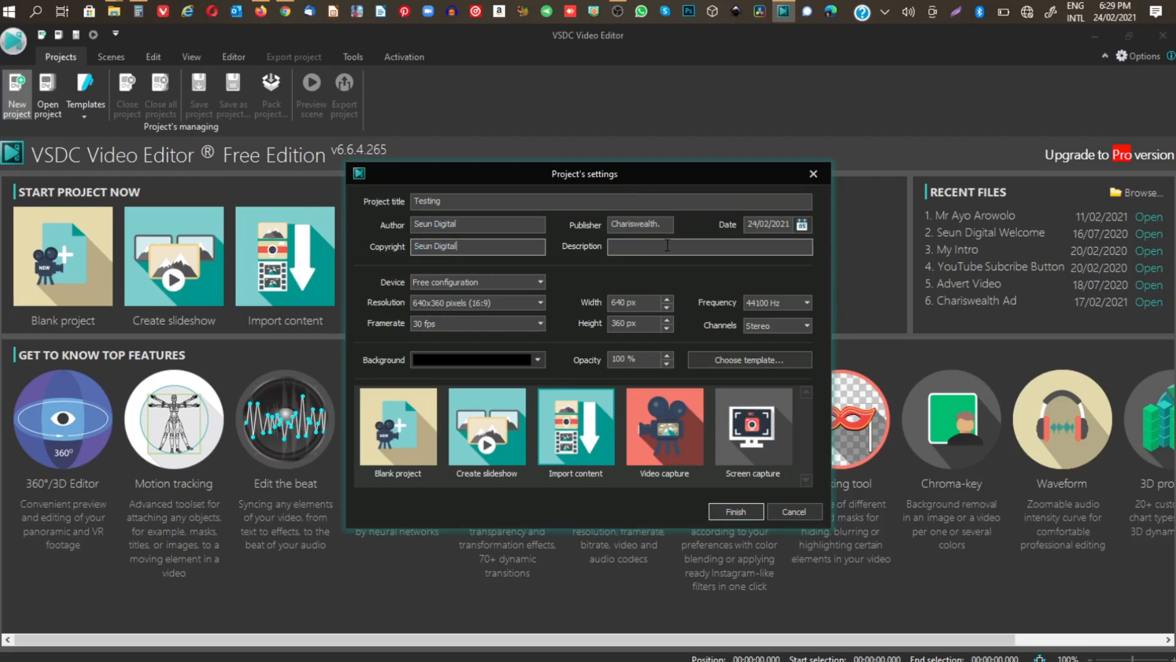
{"action": "left_click_drag", "start_coordinate": [668, 225], "coordinate": [418, 232]}
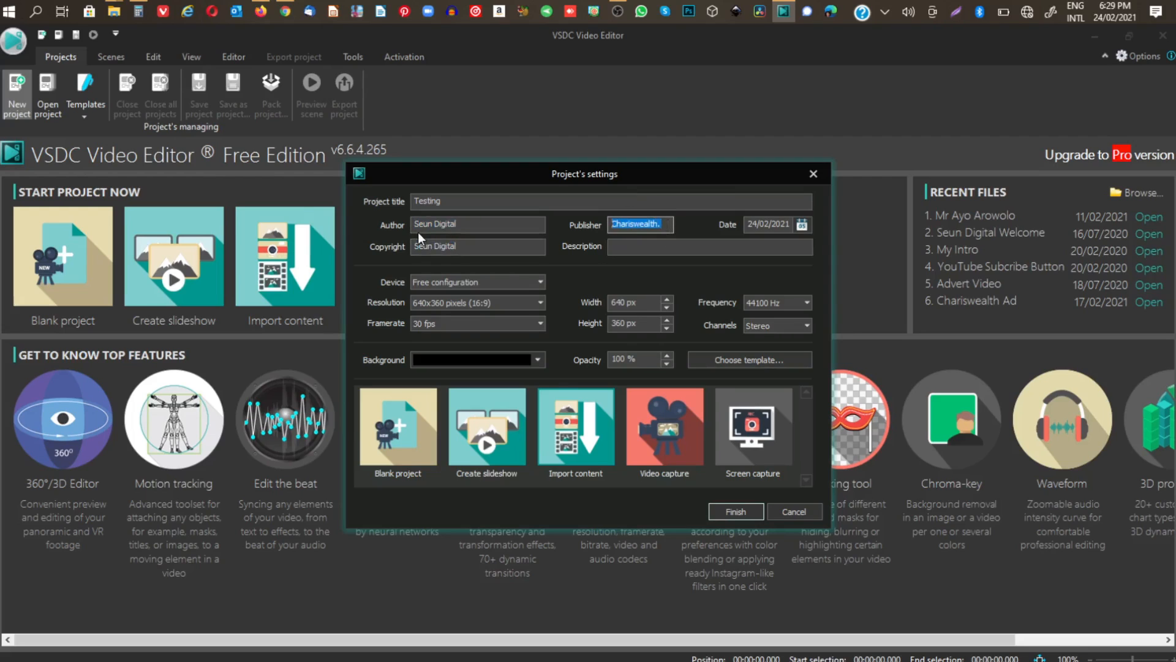
{"action": "key", "text": "ctrl+v"}
Create the project by importing the video 20210129_152618 from the Videos folder, and briefly preview the clip.
{"action": "left_click", "coordinate": [734, 511]}
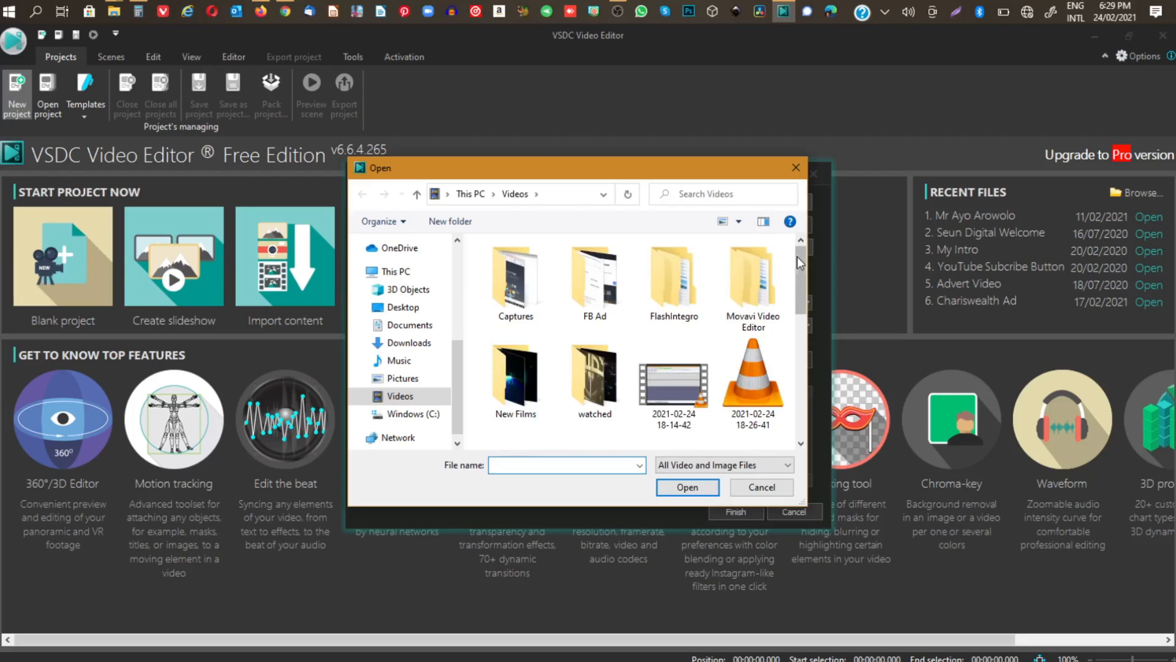
{"action": "left_click_drag", "start_coordinate": [798, 258], "coordinate": [804, 290]}
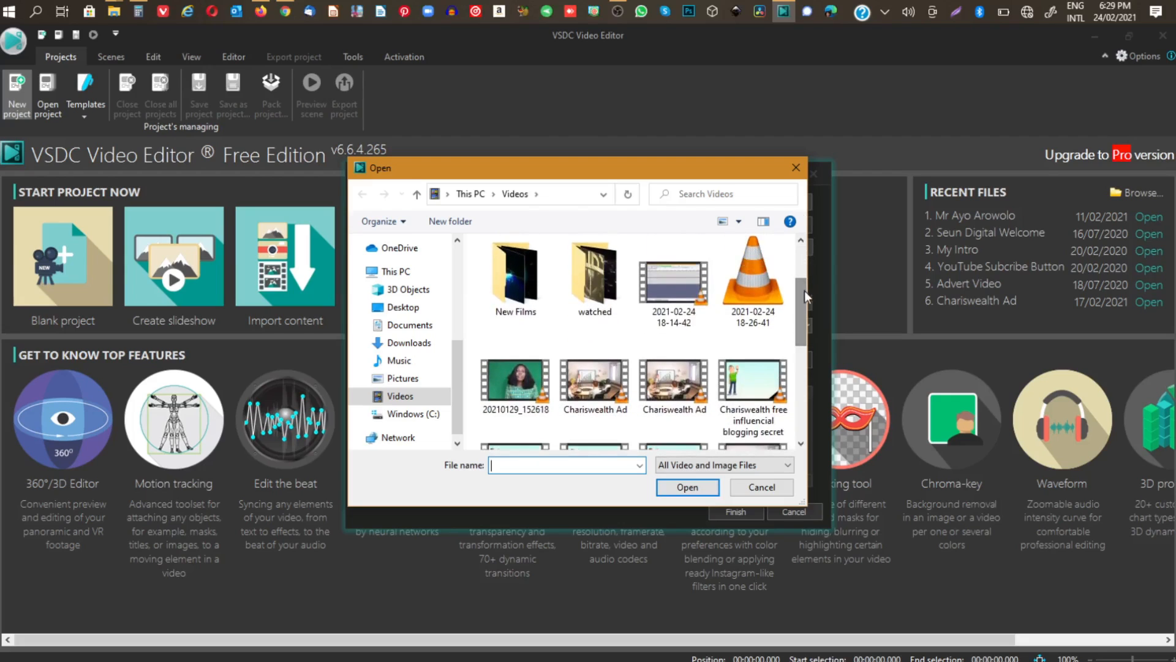
{"action": "left_click", "coordinate": [499, 364]}
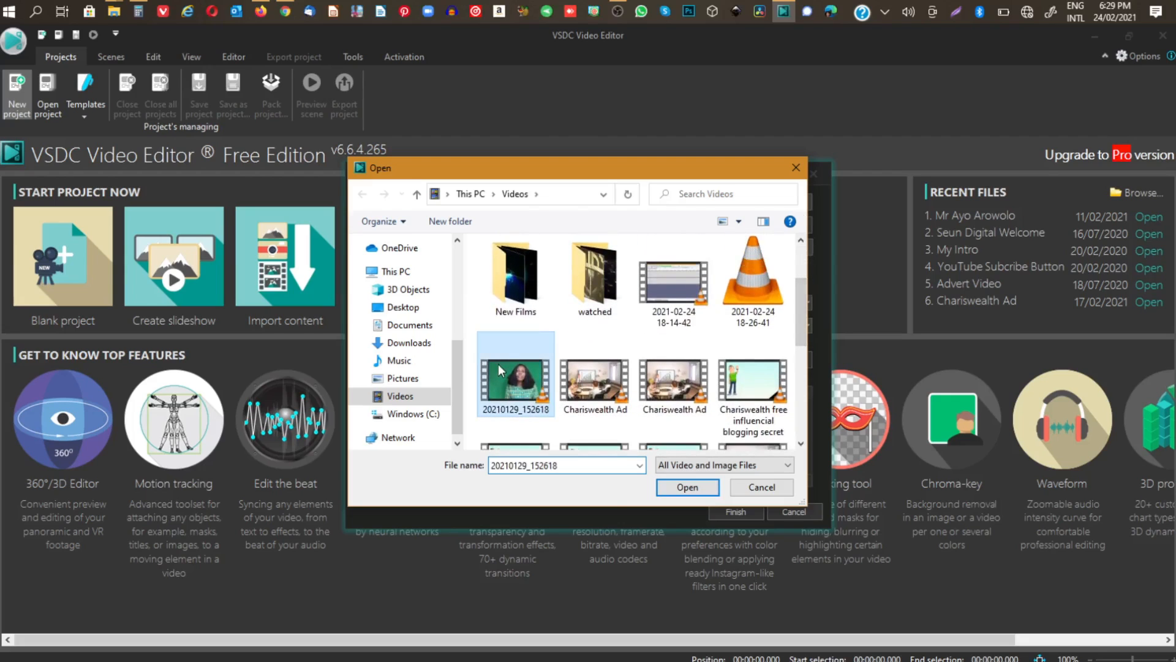
{"action": "left_click", "coordinate": [681, 487]}
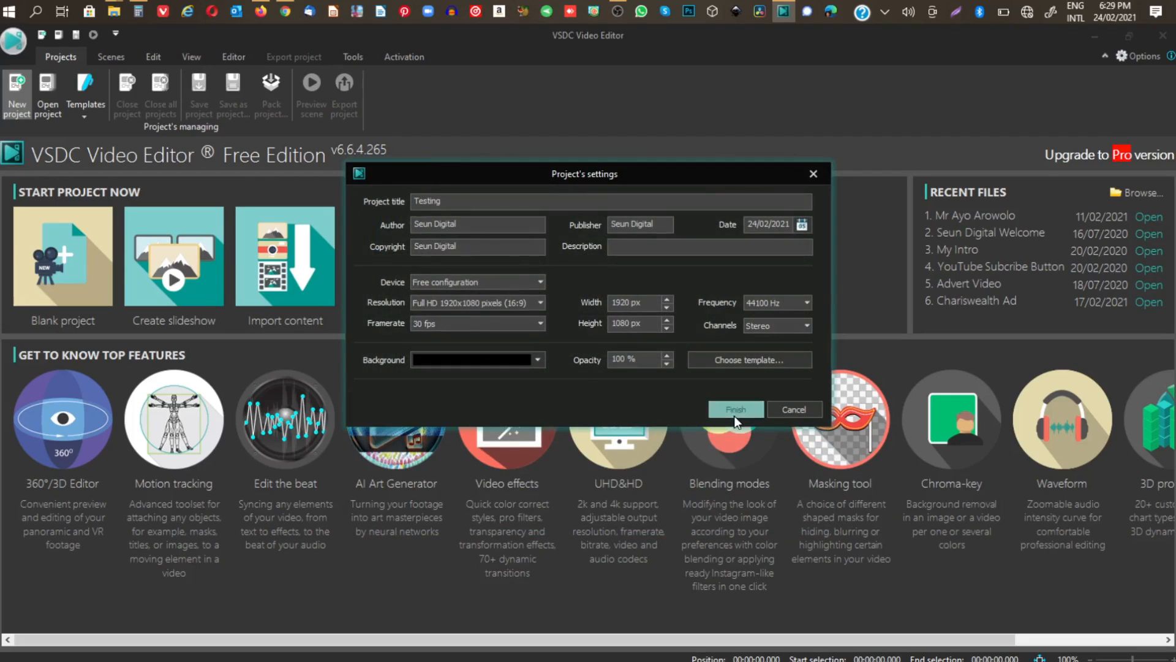
{"action": "left_click", "coordinate": [735, 411]}
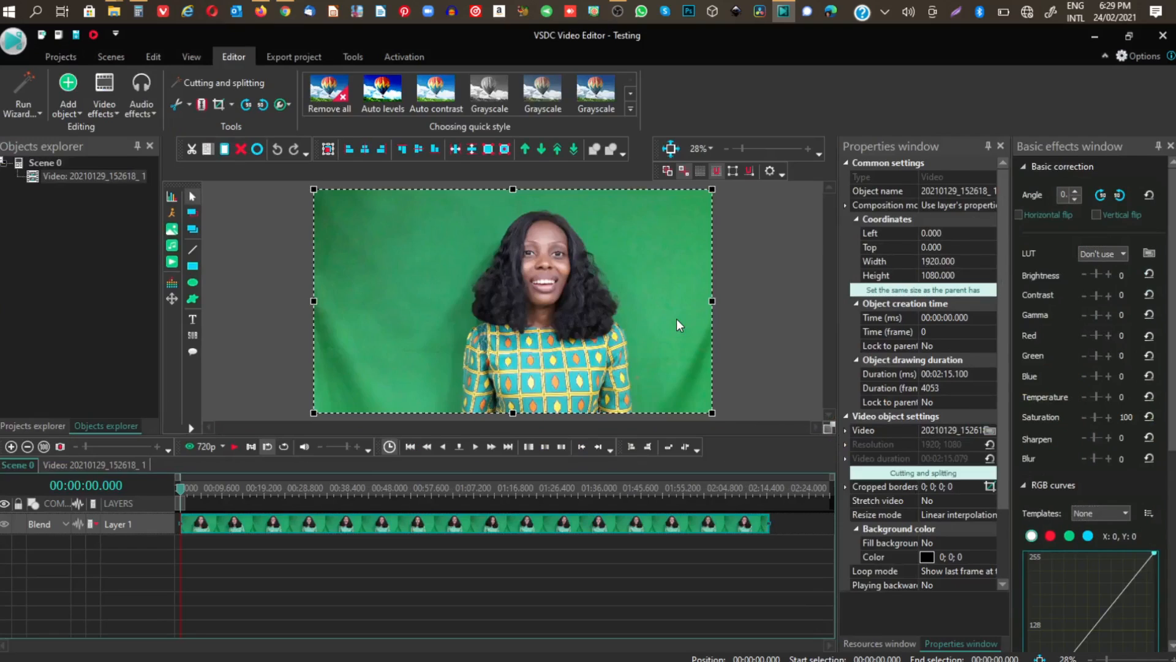
{"action": "left_click", "coordinate": [235, 446]}
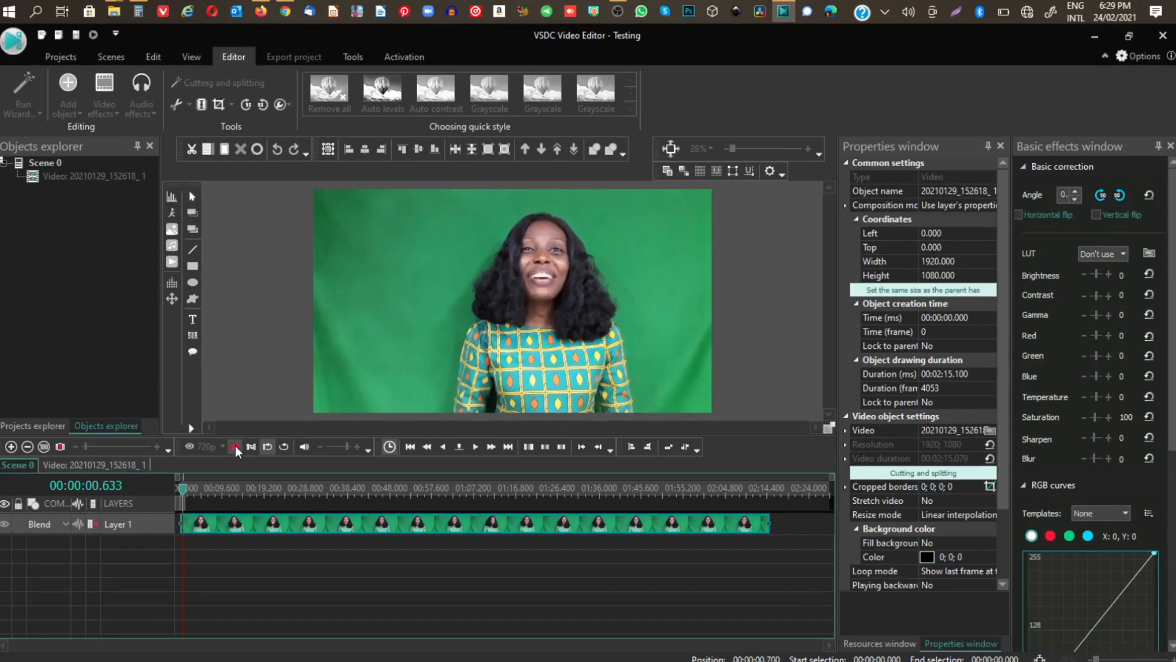
{"action": "left_click", "coordinate": [235, 446]}
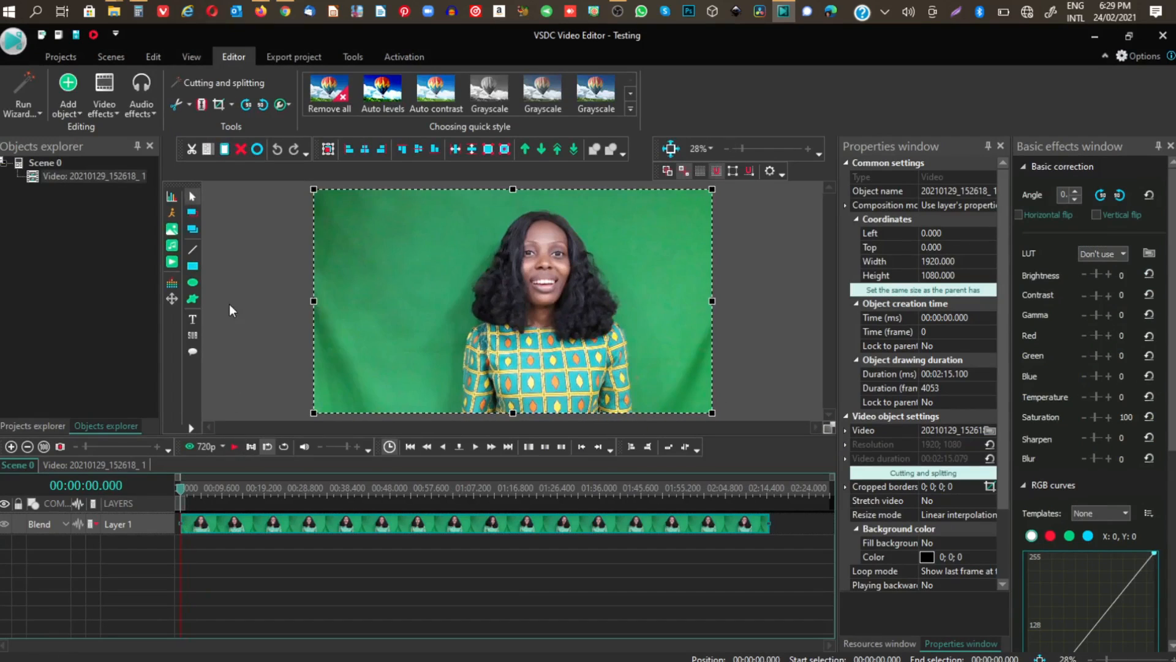
Apply the Background remover effect to the clip for the whole parent duration, sampling the green backdrop as the chromakey color.
{"action": "right_click", "coordinate": [254, 525]}
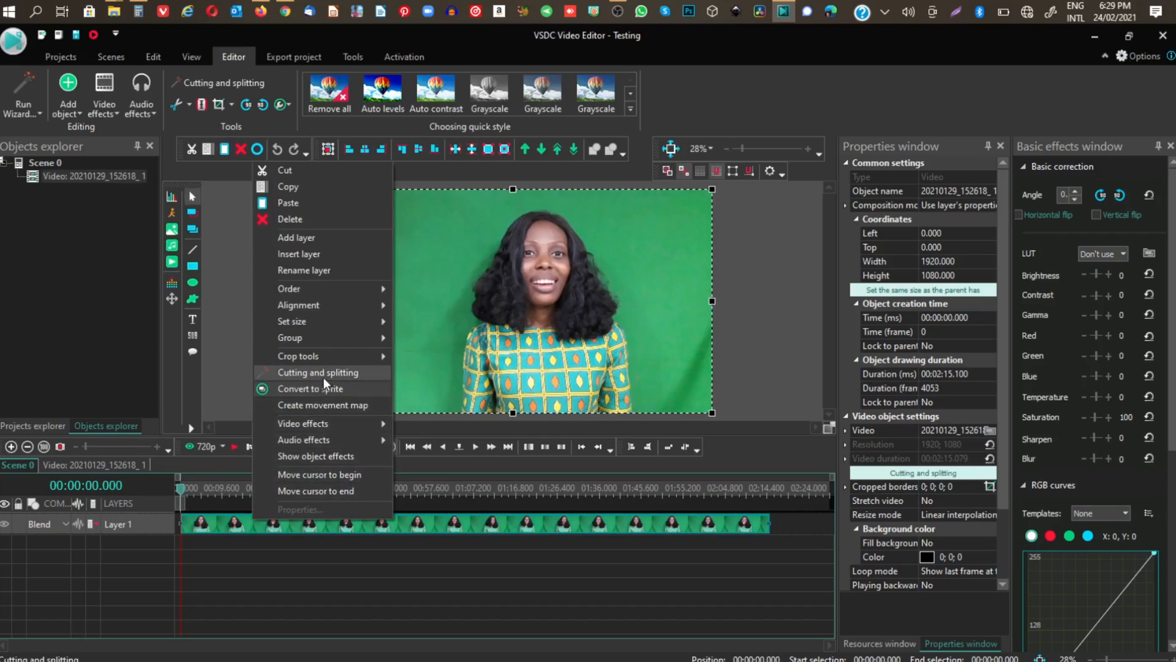
{"action": "mouse_move", "coordinate": [327, 423]}
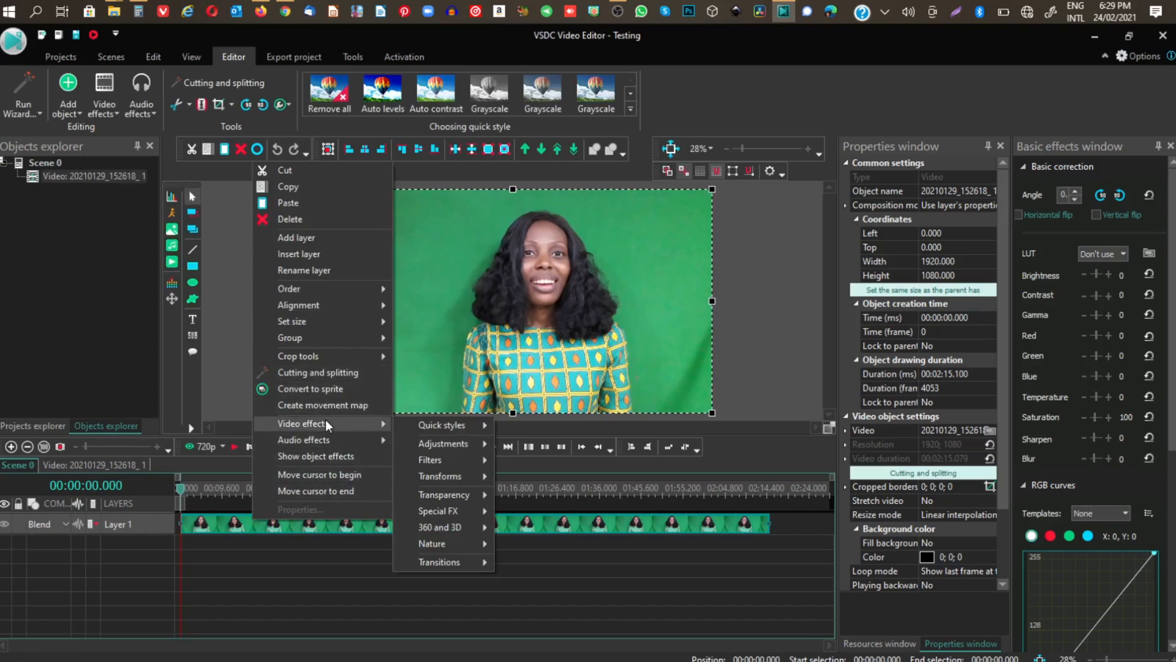
{"action": "mouse_move", "coordinate": [449, 443]}
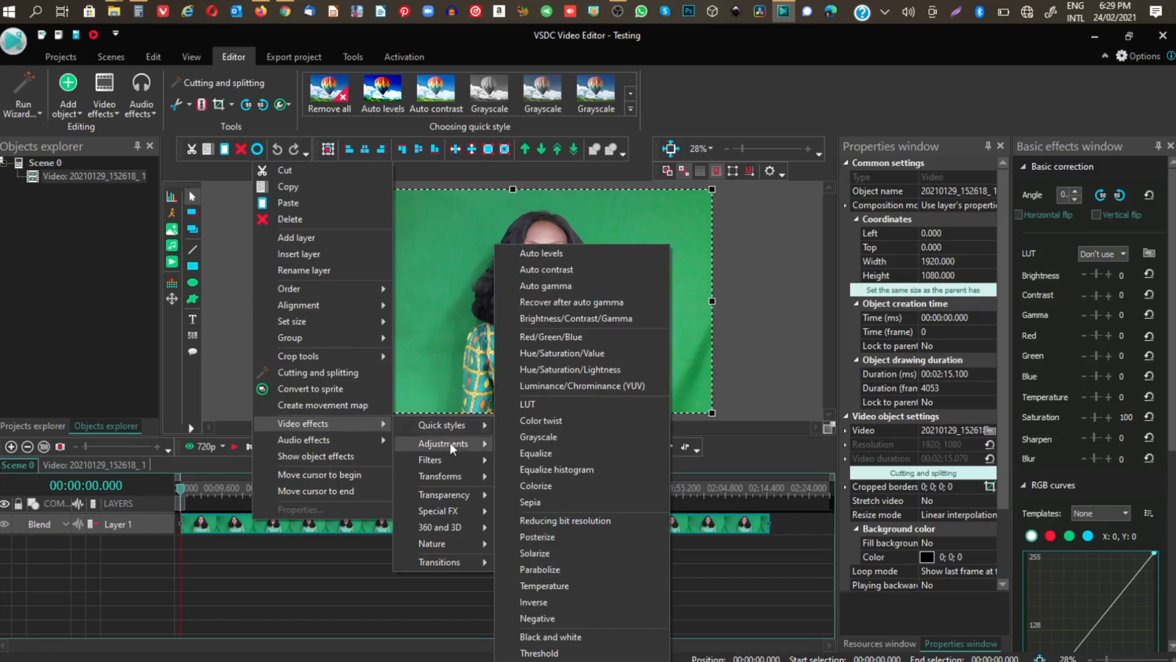
{"action": "mouse_move", "coordinate": [444, 498]}
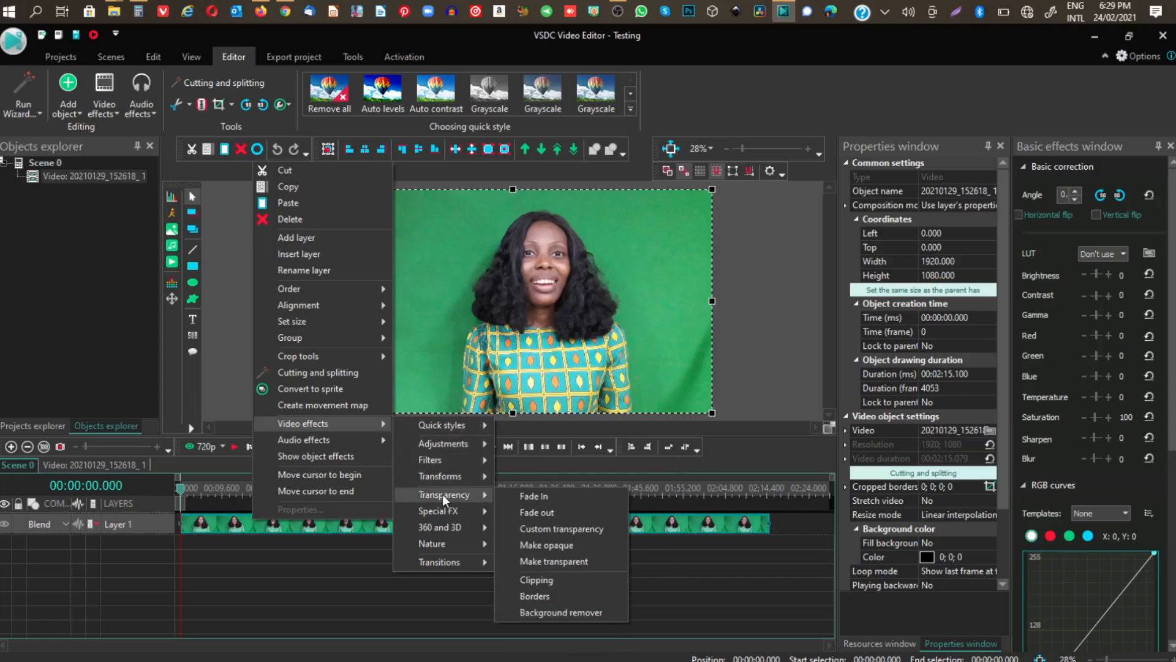
{"action": "left_click", "coordinate": [556, 612]}
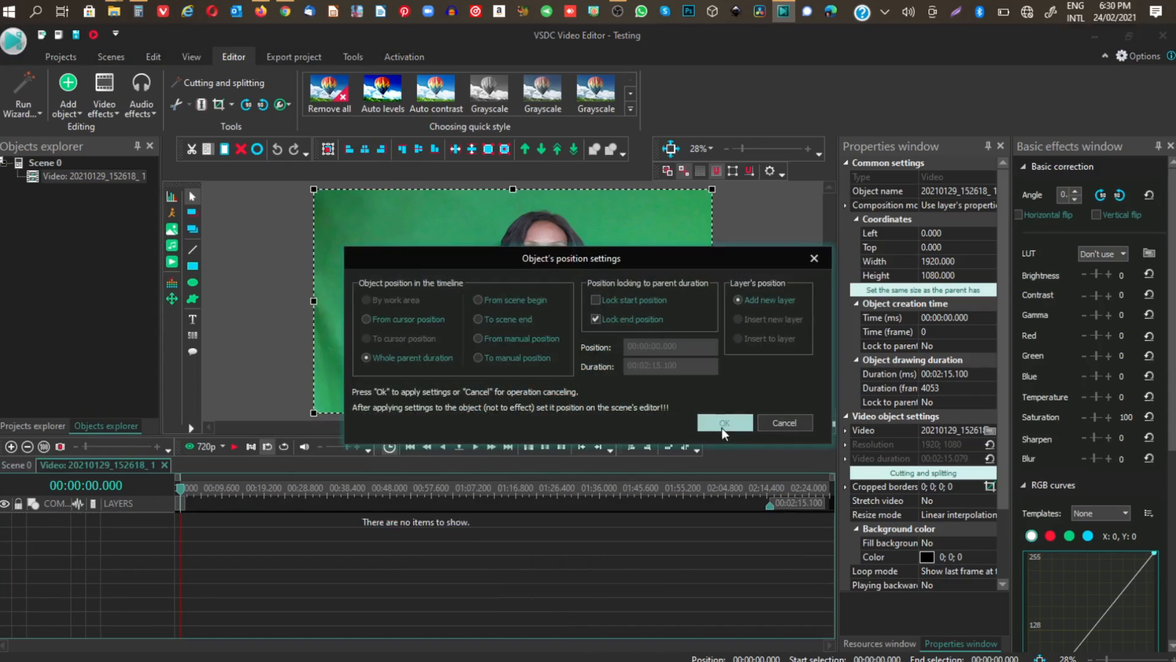
{"action": "left_click", "coordinate": [723, 425]}
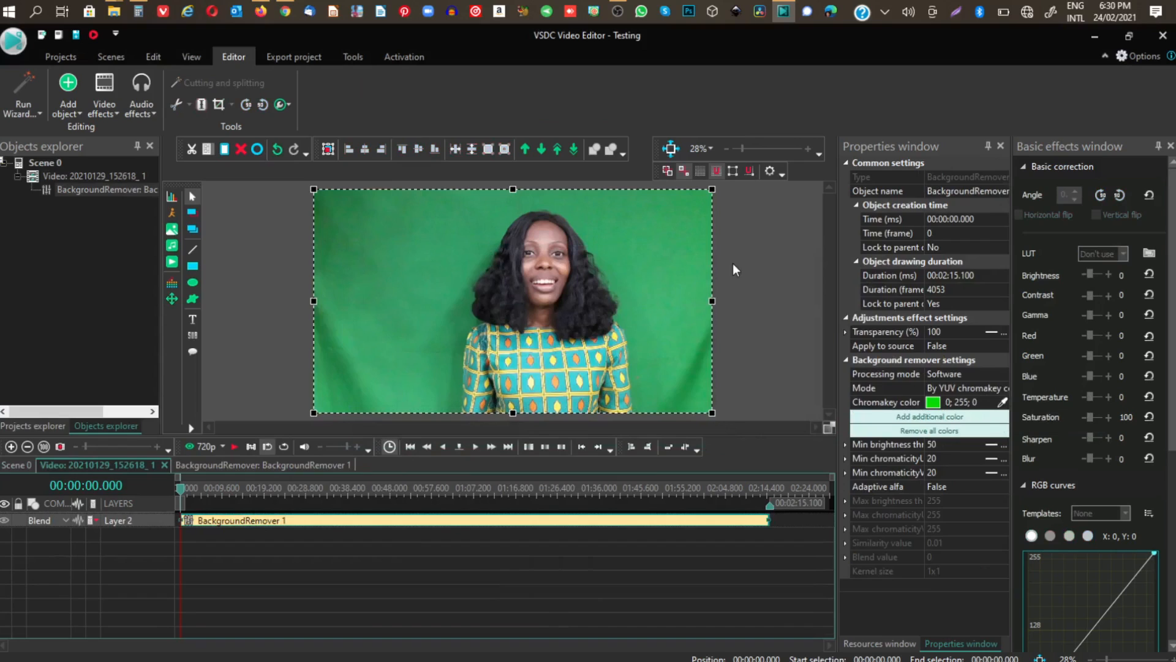
{"action": "left_click", "coordinate": [1002, 403]}
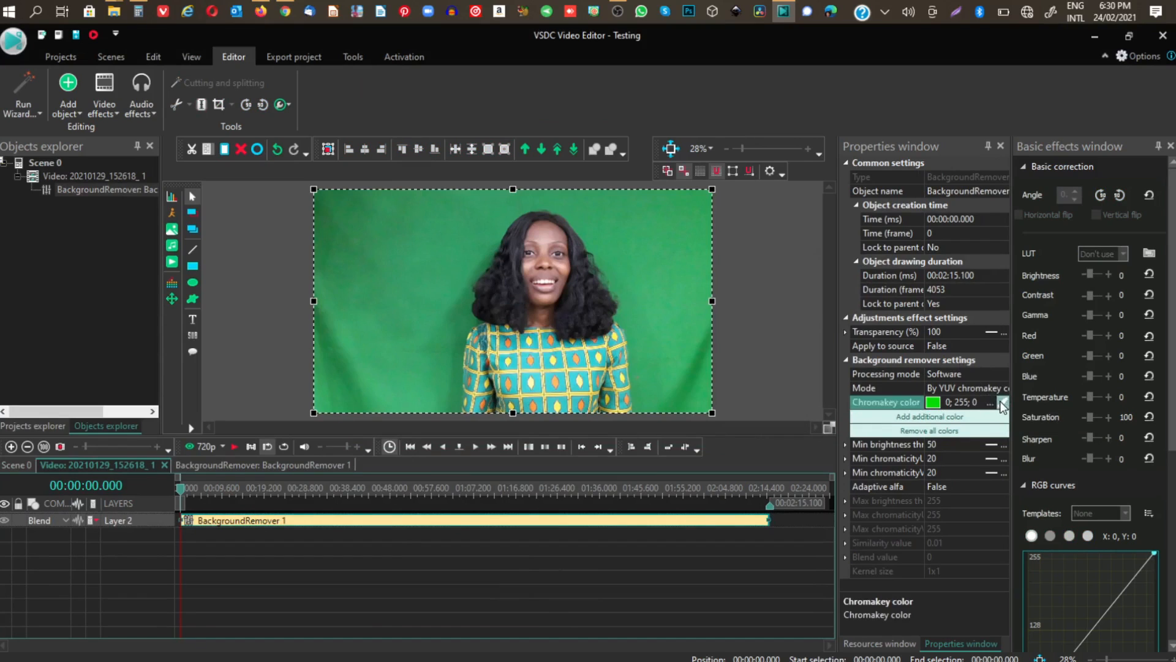
{"action": "left_click", "coordinate": [646, 235]}
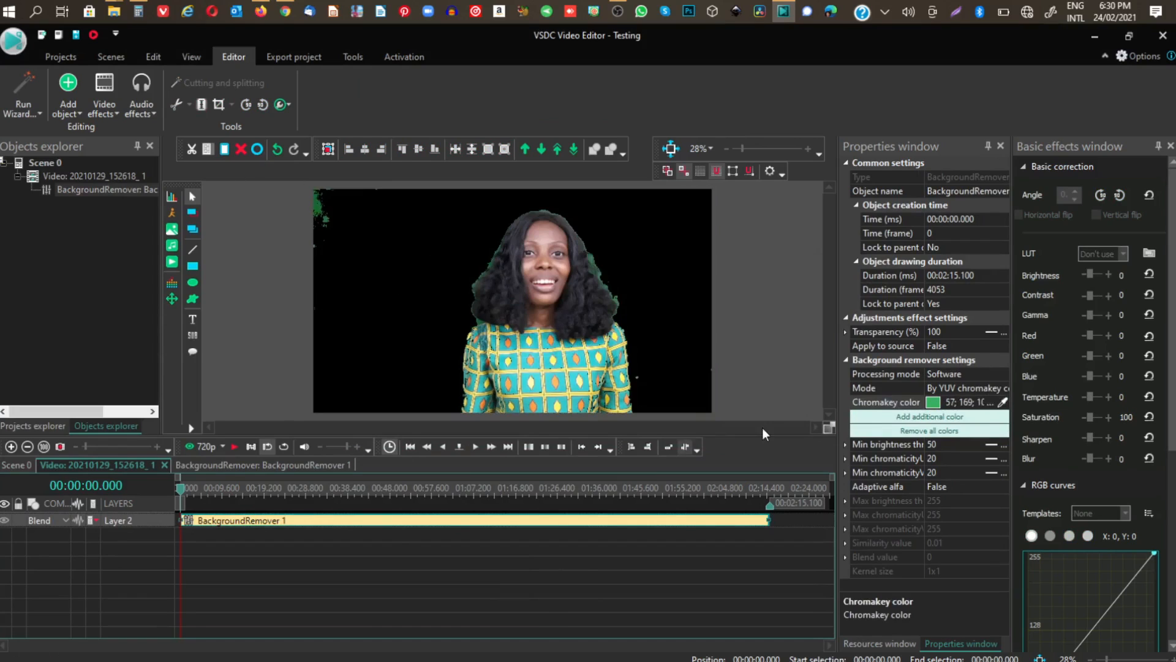
Raise the Background remover's Min brightness threshold to 100.
{"action": "left_click", "coordinate": [943, 443]}
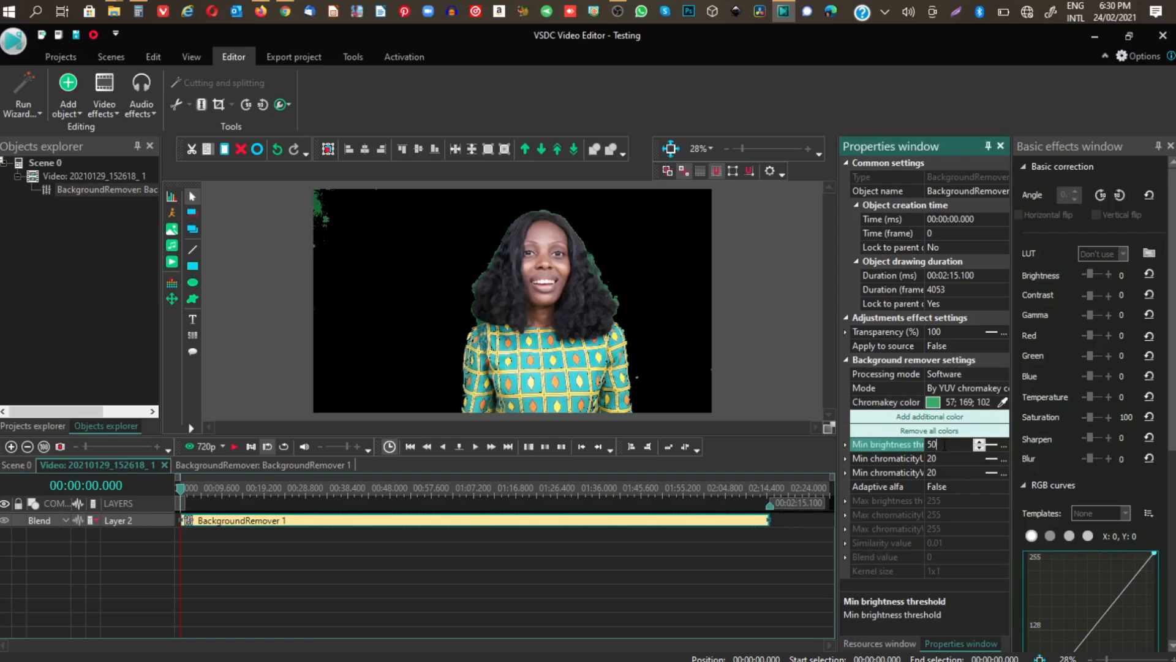
{"action": "left_click", "coordinate": [980, 441]}
{"action": "left_click", "coordinate": [980, 441]}
{"action": "left_click", "coordinate": [980, 441]}
{"action": "left_click", "coordinate": [980, 441]}
{"action": "left_click", "coordinate": [981, 441]}
{"action": "left_click", "coordinate": [980, 441]}
{"action": "left_click", "coordinate": [981, 441]}
{"action": "left_click", "coordinate": [980, 441]}
{"action": "left_click", "coordinate": [980, 441]}
{"action": "left_click", "coordinate": [981, 441]}
{"action": "left_click", "coordinate": [981, 441]}
{"action": "left_click", "coordinate": [981, 441]}
{"action": "left_click", "coordinate": [980, 441]}
{"action": "left_click", "coordinate": [981, 441]}
{"action": "left_click", "coordinate": [981, 441]}
{"action": "left_click", "coordinate": [981, 441]}
{"action": "left_click", "coordinate": [980, 441]}
{"action": "left_click", "coordinate": [980, 441]}
{"action": "left_click", "coordinate": [981, 441]}
{"action": "left_click", "coordinate": [981, 441]}
{"action": "left_click", "coordinate": [981, 441]}
{"action": "left_click", "coordinate": [981, 441]}
{"action": "left_click", "coordinate": [981, 441]}
{"action": "left_click", "coordinate": [981, 441]}
{"action": "left_click", "coordinate": [980, 441]}
{"action": "left_click", "coordinate": [981, 441]}
{"action": "left_click", "coordinate": [981, 441]}
{"action": "left_click", "coordinate": [980, 441]}
{"action": "left_click", "coordinate": [981, 441]}
{"action": "left_click", "coordinate": [980, 442]}
{"action": "left_click", "coordinate": [980, 442]}
{"action": "left_click", "coordinate": [980, 442]}
{"action": "left_click", "coordinate": [981, 442]}
{"action": "left_click", "coordinate": [980, 442]}
{"action": "left_click", "coordinate": [981, 442]}
{"action": "left_click", "coordinate": [981, 441]}
{"action": "left_click", "coordinate": [980, 442]}
{"action": "left_click", "coordinate": [980, 441]}
{"action": "left_click", "coordinate": [980, 442]}
{"action": "left_click", "coordinate": [980, 442]}
Adjust the Background remover's Min chromaticityU threshold to 15.
{"action": "left_click", "coordinate": [981, 458]}
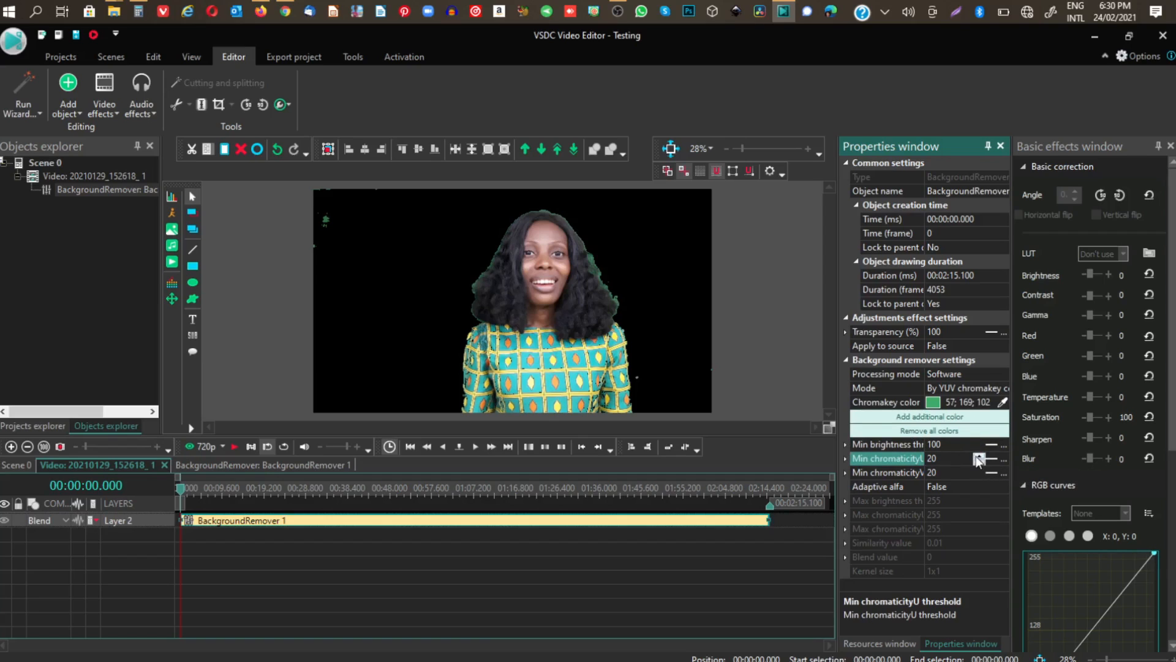
{"action": "left_click", "coordinate": [978, 457]}
{"action": "left_click", "coordinate": [977, 457]}
{"action": "left_click", "coordinate": [977, 457]}
{"action": "left_click", "coordinate": [978, 457]}
{"action": "left_click", "coordinate": [978, 457]}
{"action": "left_click", "coordinate": [977, 457]}
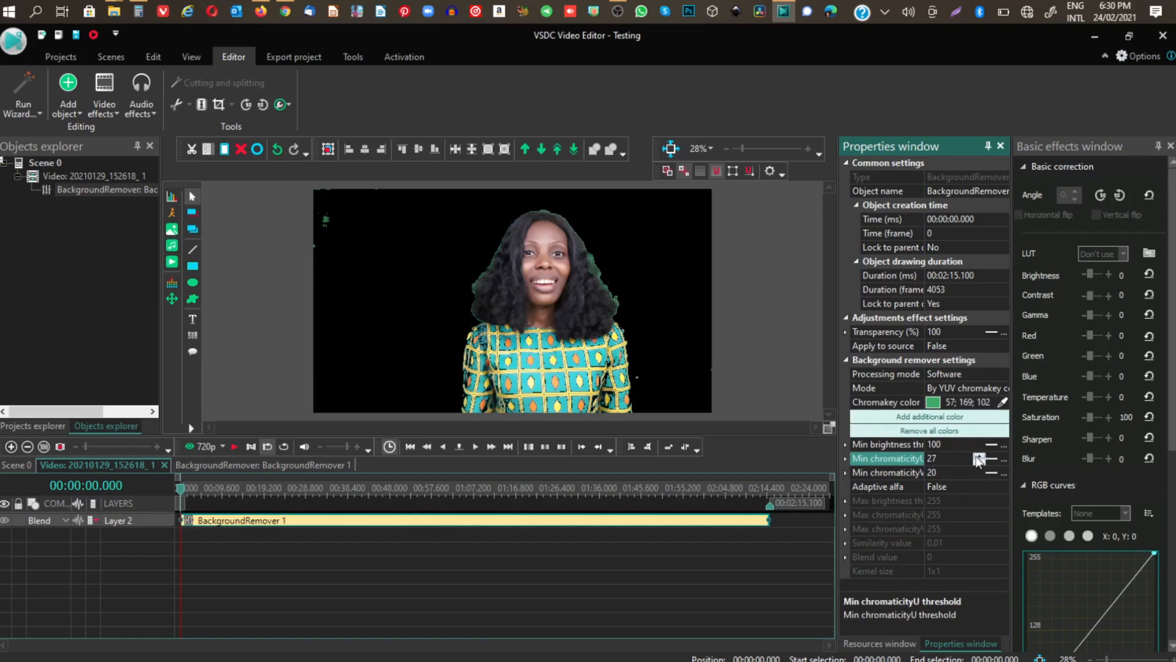
{"action": "left_click", "coordinate": [978, 457]}
{"action": "left_click", "coordinate": [978, 457]}
{"action": "left_click", "coordinate": [978, 461]}
{"action": "left_click", "coordinate": [978, 461]}
{"action": "left_click", "coordinate": [978, 461]}
{"action": "left_click", "coordinate": [979, 461]}
{"action": "left_click", "coordinate": [979, 461]}
{"action": "left_click", "coordinate": [978, 461]}
{"action": "left_click", "coordinate": [978, 461]}
{"action": "left_click", "coordinate": [979, 461]}
{"action": "left_click", "coordinate": [979, 461]}
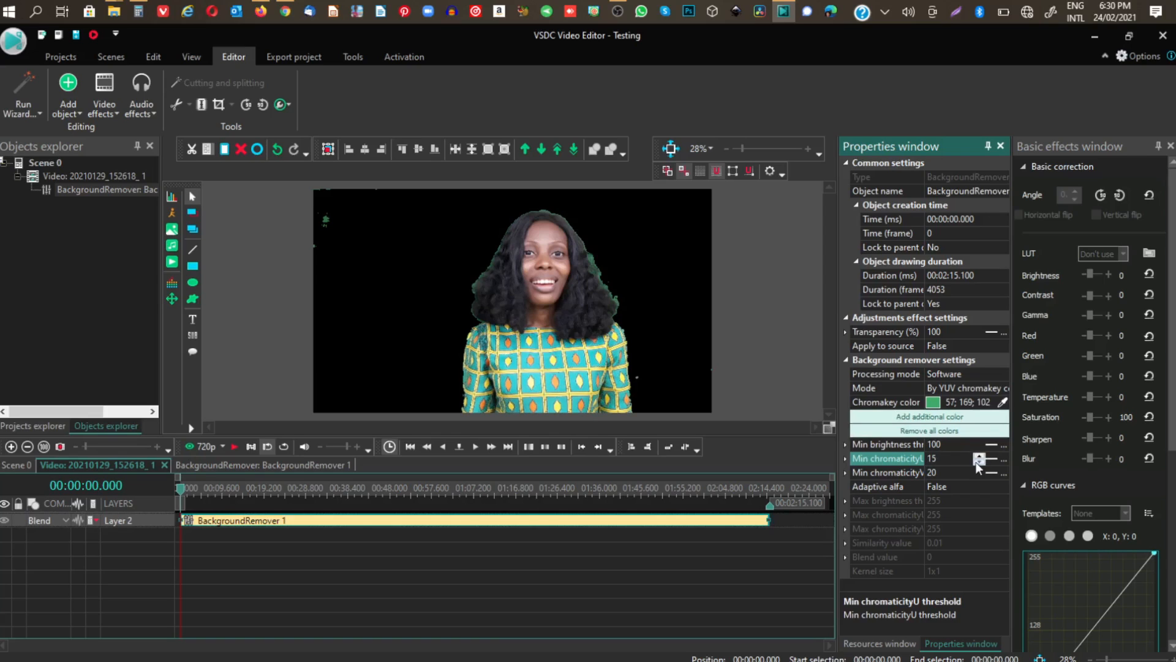
Raise the Background remover's Min chromaticityV threshold to 46.
{"action": "left_click", "coordinate": [976, 476]}
{"action": "left_click", "coordinate": [979, 471]}
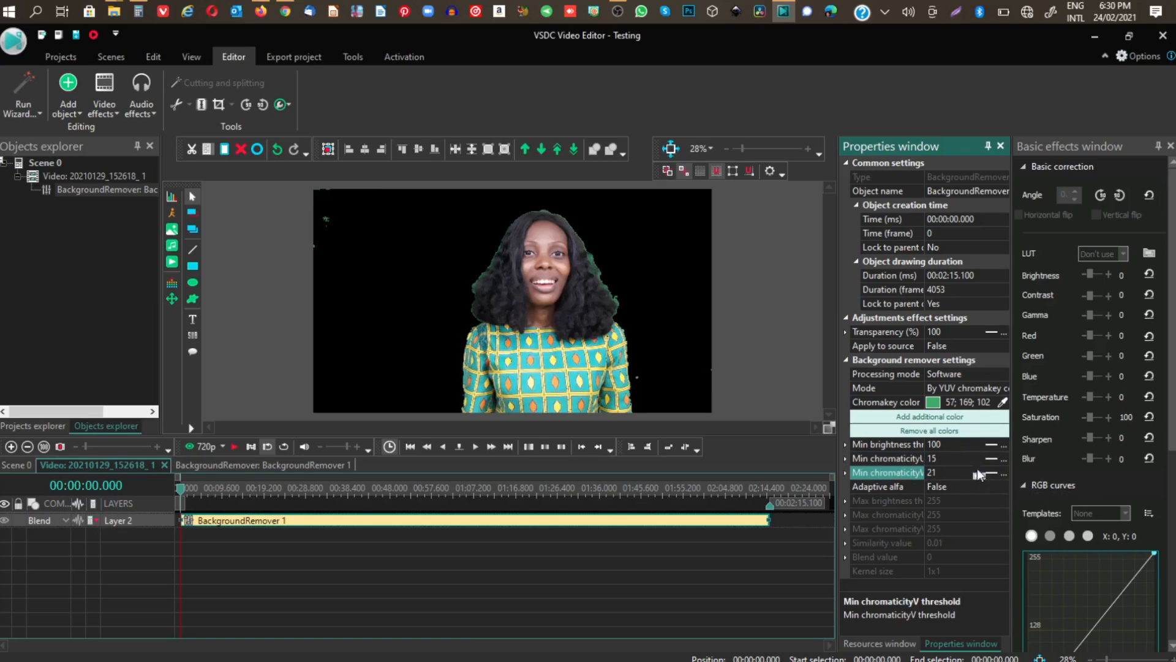
{"action": "left_click", "coordinate": [979, 472]}
{"action": "left_click", "coordinate": [978, 472]}
{"action": "left_click", "coordinate": [978, 472]}
{"action": "left_click", "coordinate": [978, 472]}
{"action": "left_click", "coordinate": [978, 472]}
{"action": "left_click", "coordinate": [978, 472]}
{"action": "left_click", "coordinate": [979, 471]}
{"action": "left_click", "coordinate": [978, 472]}
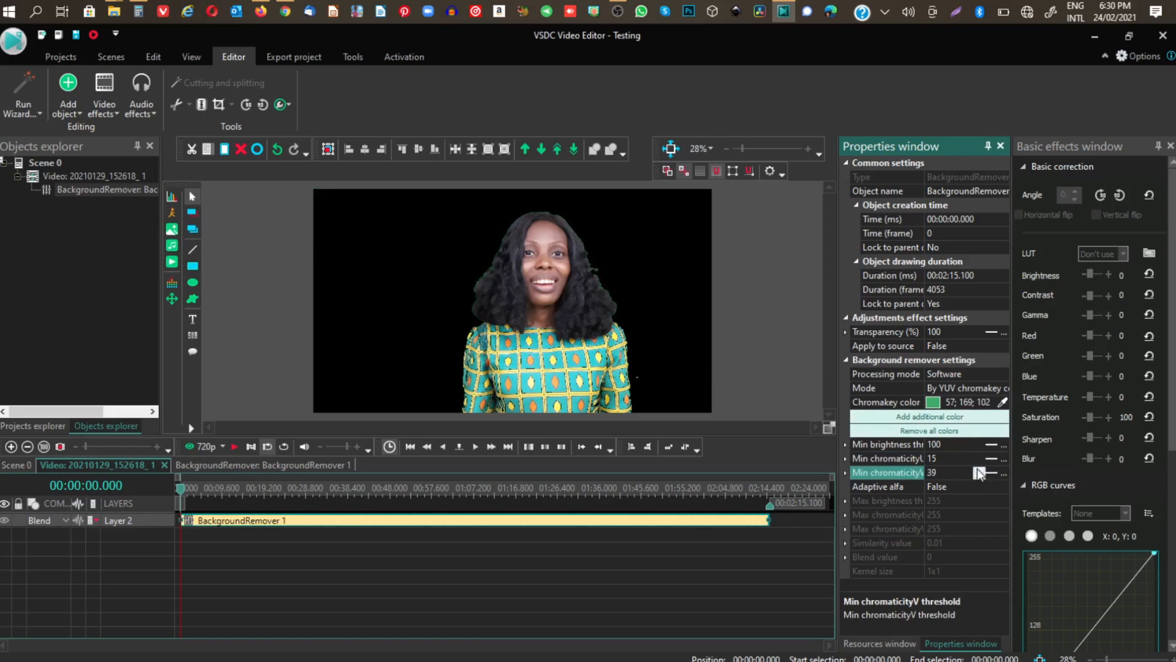
{"action": "left_click", "coordinate": [979, 472]}
{"action": "left_click", "coordinate": [979, 472]}
{"action": "left_click", "coordinate": [978, 472]}
{"action": "left_click", "coordinate": [978, 471]}
Raise the Background remover's Min chromaticityU threshold to 20.
{"action": "left_click", "coordinate": [978, 460]}
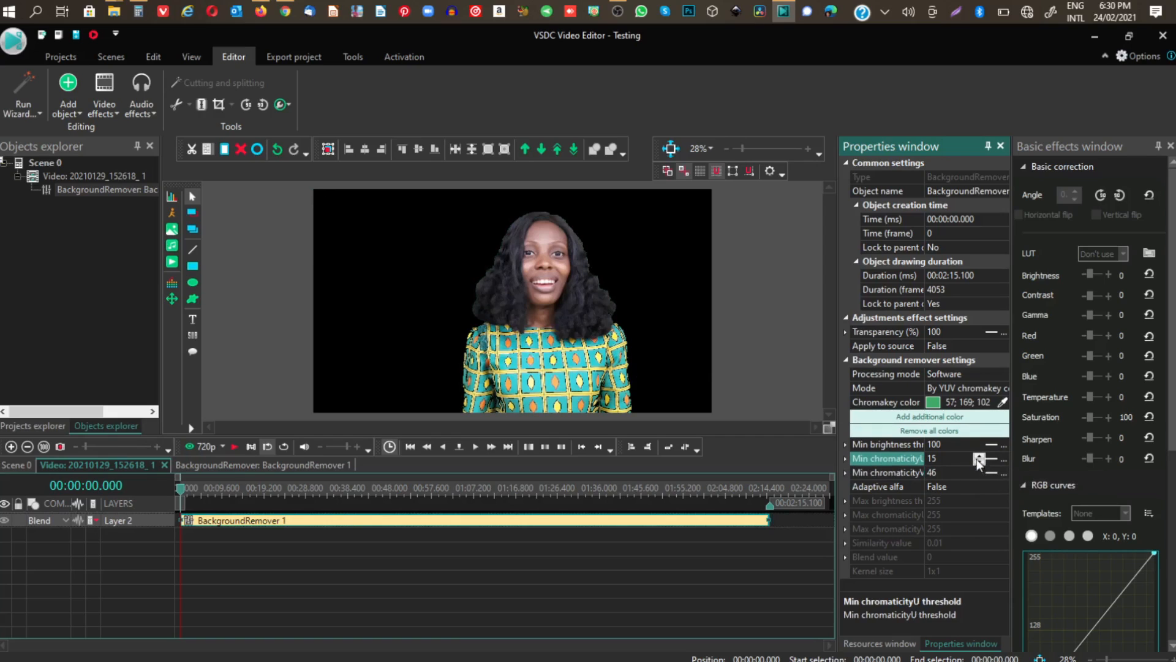
{"action": "left_click", "coordinate": [979, 457]}
{"action": "left_click", "coordinate": [979, 457]}
{"action": "left_click", "coordinate": [979, 457]}
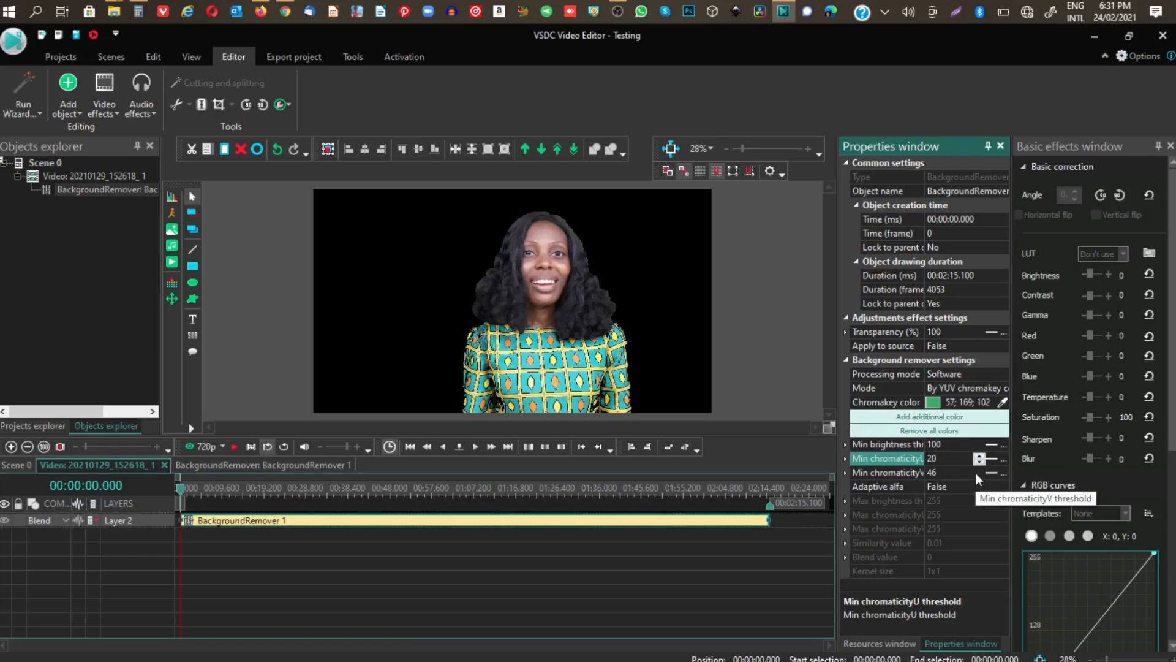
Lower the Background remover's Min chromaticityV threshold to 27.
{"action": "left_click", "coordinate": [976, 473]}
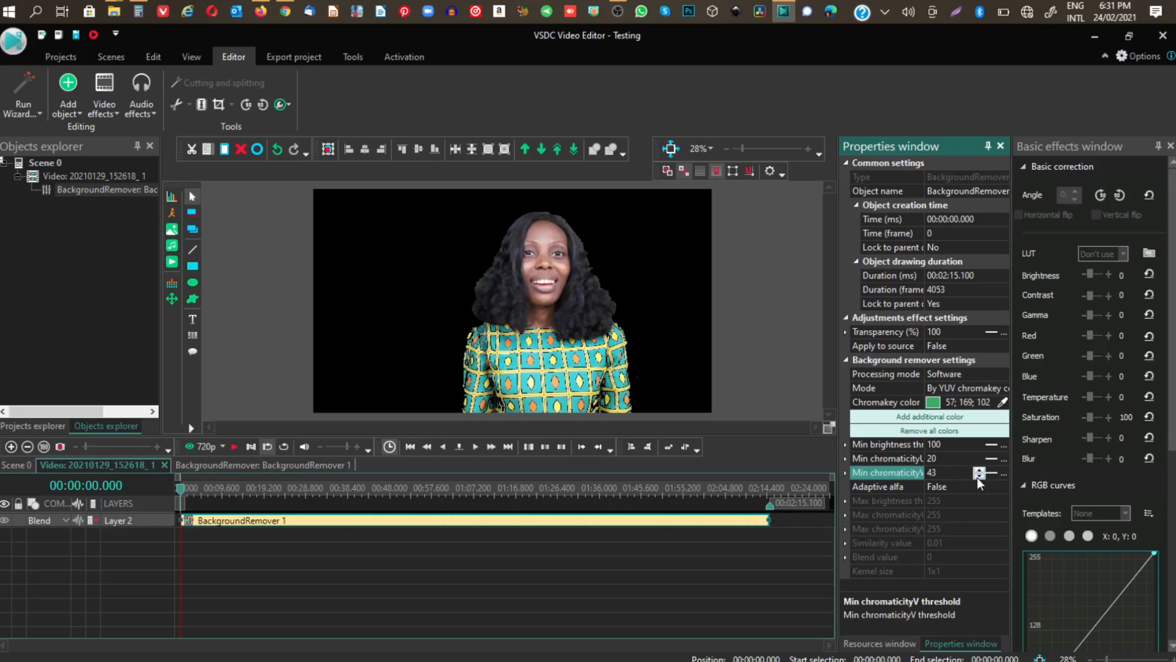
{"action": "left_click", "coordinate": [977, 476]}
{"action": "left_click", "coordinate": [977, 477]}
{"action": "left_click", "coordinate": [977, 477]}
{"action": "left_click", "coordinate": [977, 477]}
{"action": "left_click", "coordinate": [977, 477]}
{"action": "left_click", "coordinate": [976, 476]}
{"action": "left_click", "coordinate": [976, 476]}
{"action": "left_click", "coordinate": [977, 476]}
{"action": "left_click", "coordinate": [977, 477]}
{"action": "left_click", "coordinate": [977, 476]}
{"action": "left_click", "coordinate": [977, 477]}
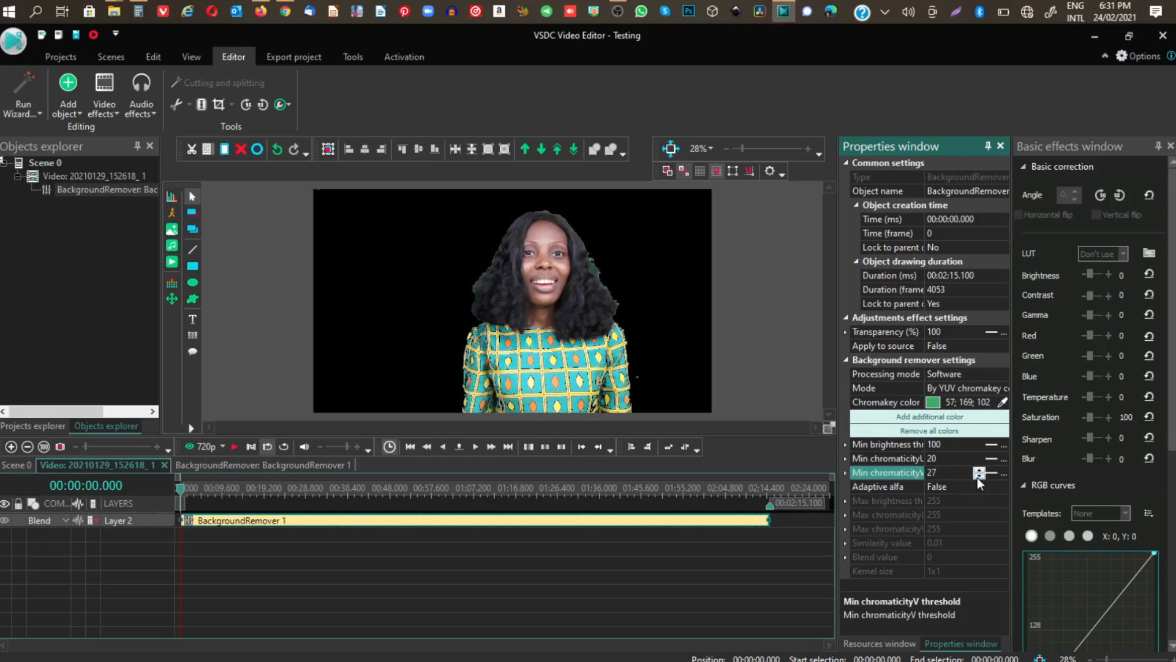
Raise the Background remover's Min chromaticityV threshold to 45.
{"action": "left_click", "coordinate": [979, 470]}
{"action": "left_click", "coordinate": [979, 470]}
{"action": "left_click", "coordinate": [979, 469]}
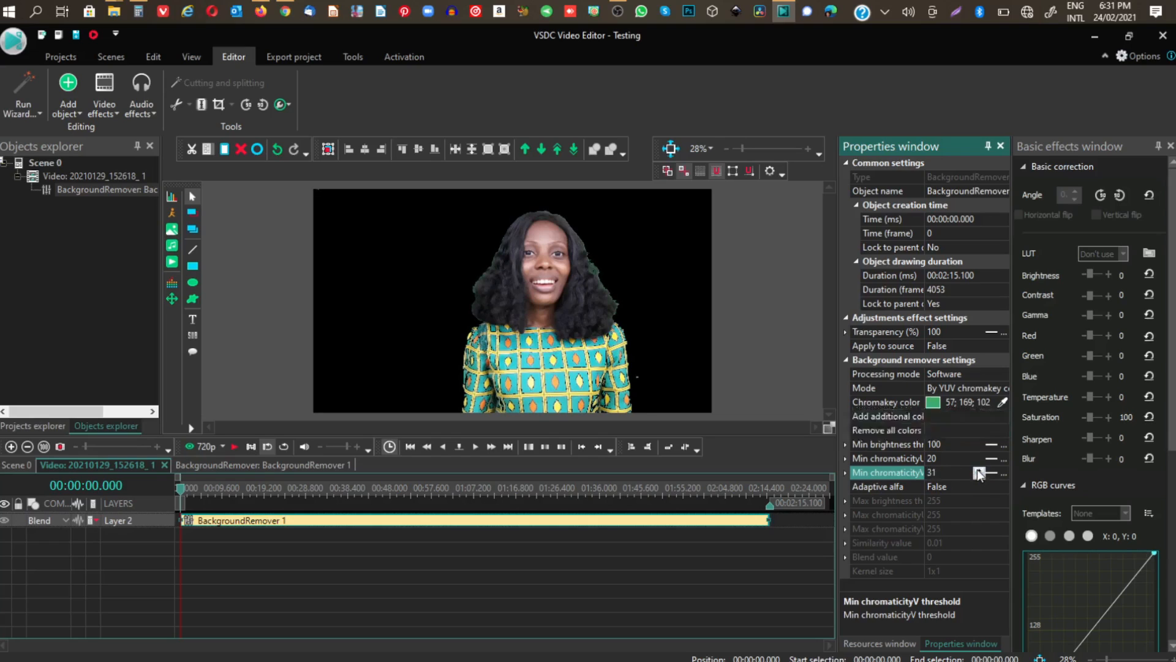
{"action": "left_click", "coordinate": [978, 470]}
{"action": "left_click", "coordinate": [978, 470]}
{"action": "left_click", "coordinate": [979, 470]}
{"action": "left_click", "coordinate": [979, 470]}
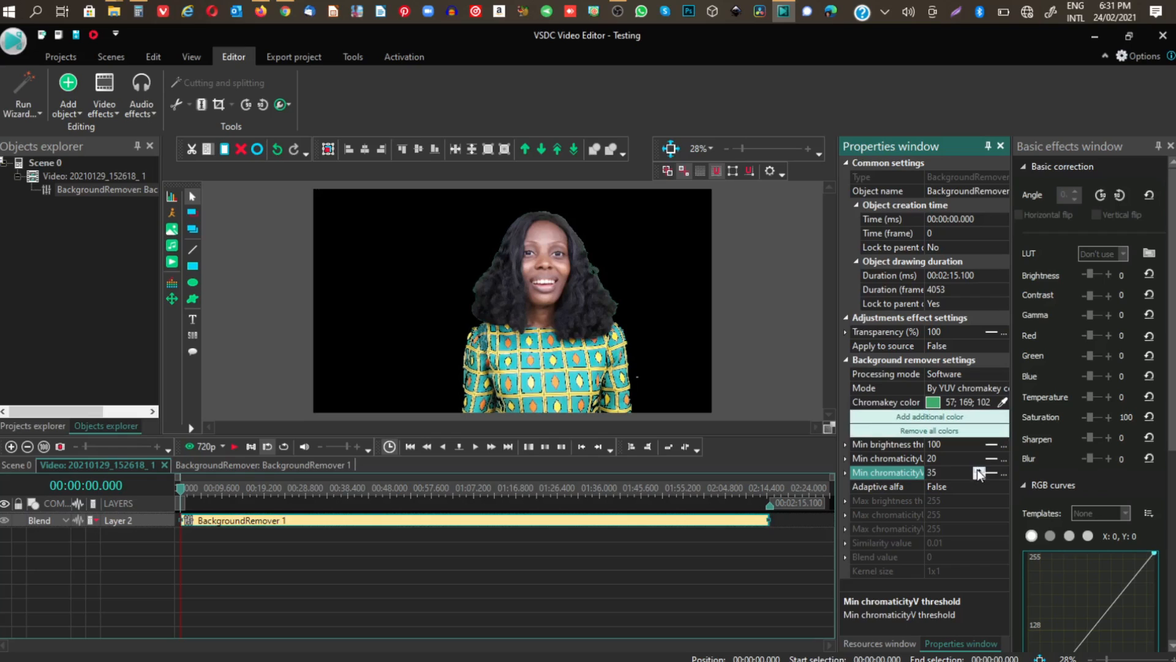
{"action": "left_click", "coordinate": [978, 470]}
{"action": "left_click", "coordinate": [979, 470]}
{"action": "left_click", "coordinate": [978, 470]}
{"action": "left_click", "coordinate": [979, 470]}
{"action": "left_click", "coordinate": [978, 470]}
{"action": "left_click", "coordinate": [978, 470]}
{"action": "left_click", "coordinate": [980, 470]}
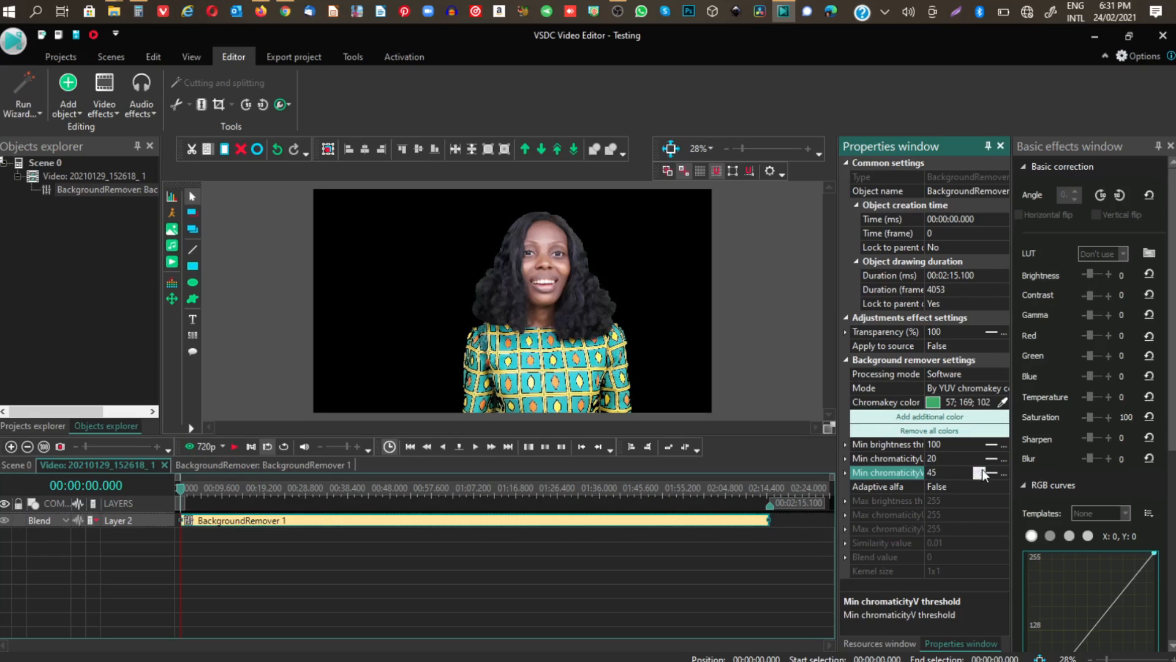
Lower the Background remover's Min chromaticityV threshold to 29.
{"action": "left_click", "coordinate": [981, 476]}
{"action": "left_click", "coordinate": [980, 476]}
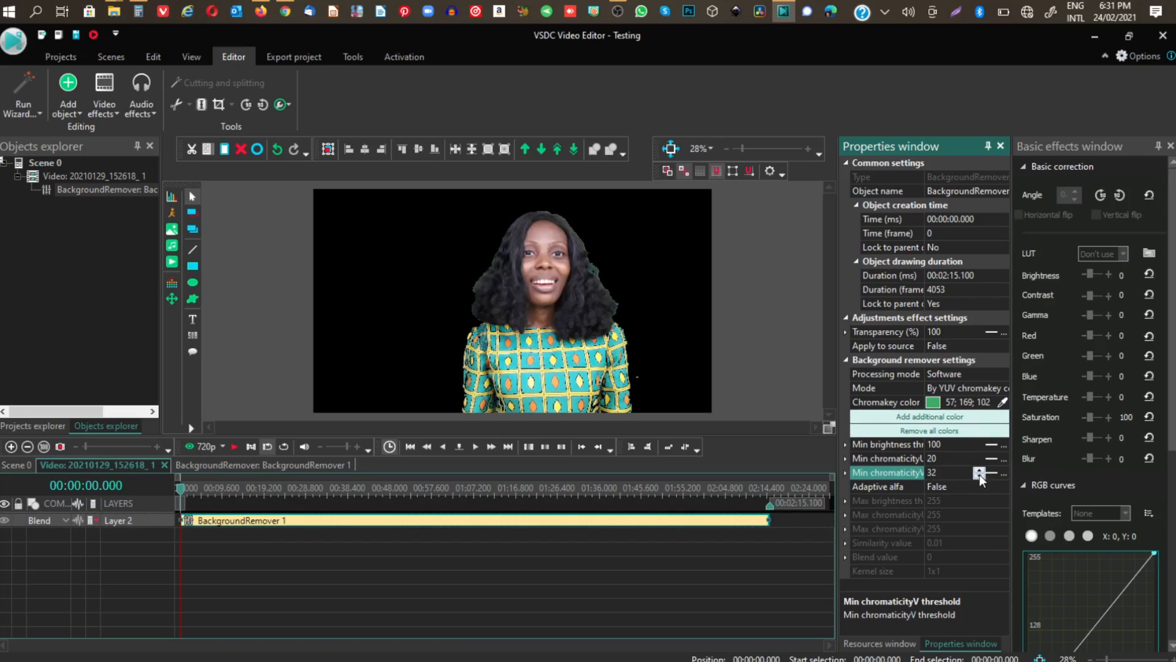
{"action": "left_click", "coordinate": [981, 476]}
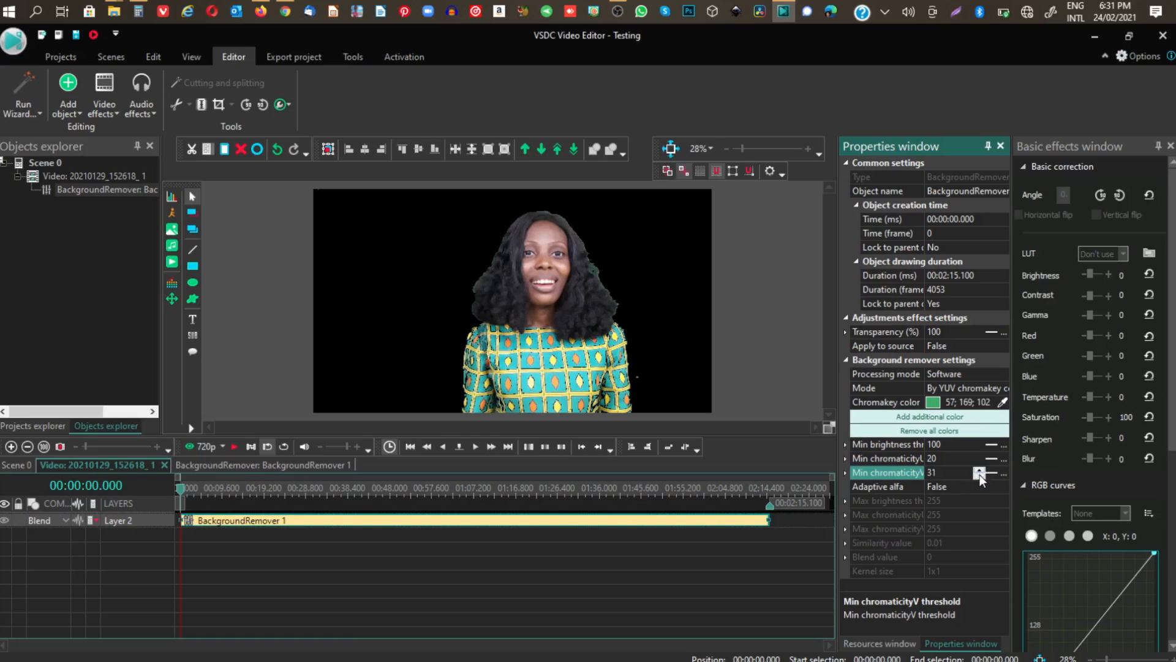
Remove all additional chromakey colors from the Background remover and add a new additional color.
{"action": "left_click", "coordinate": [924, 432]}
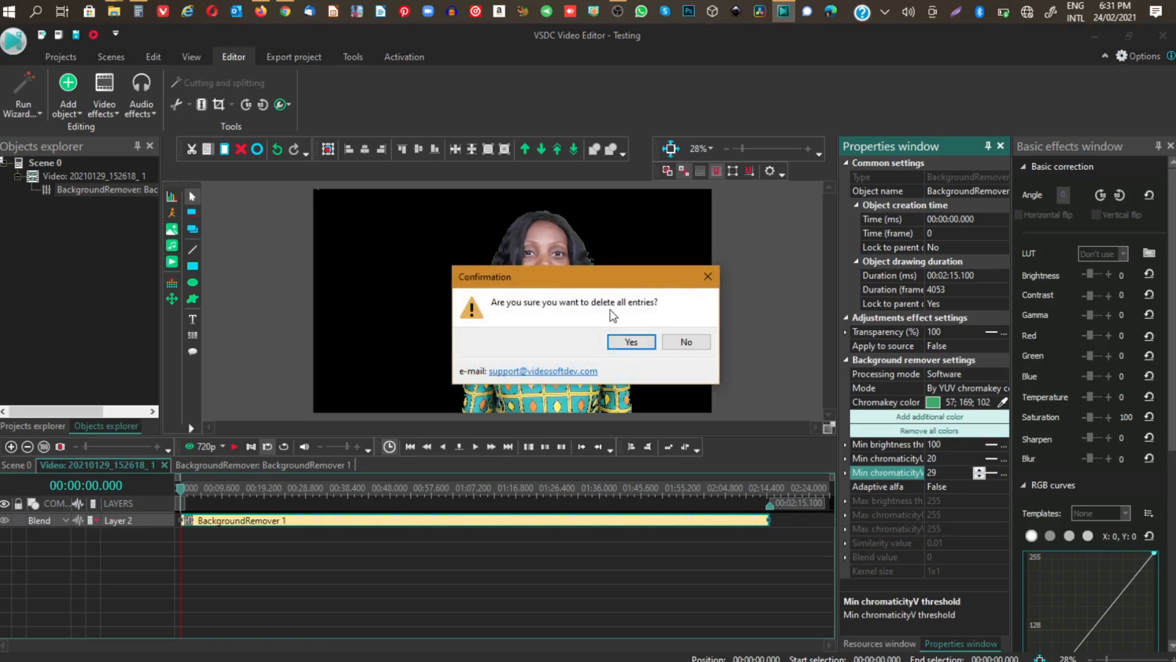
{"action": "left_click", "coordinate": [629, 341]}
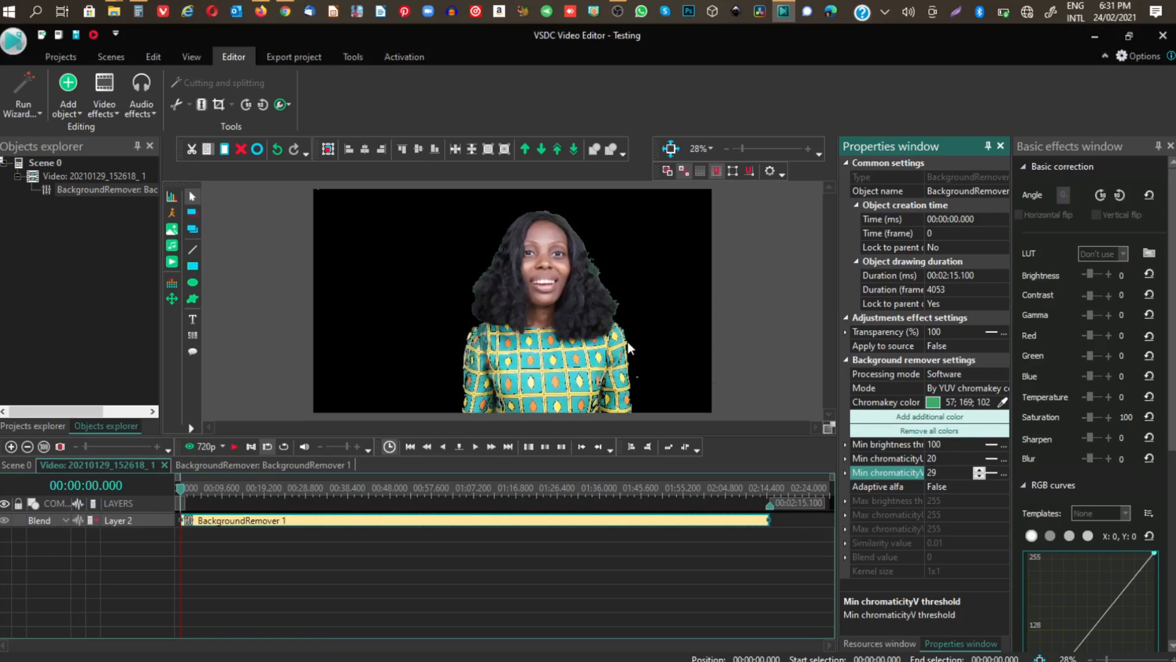
{"action": "left_click", "coordinate": [935, 418]}
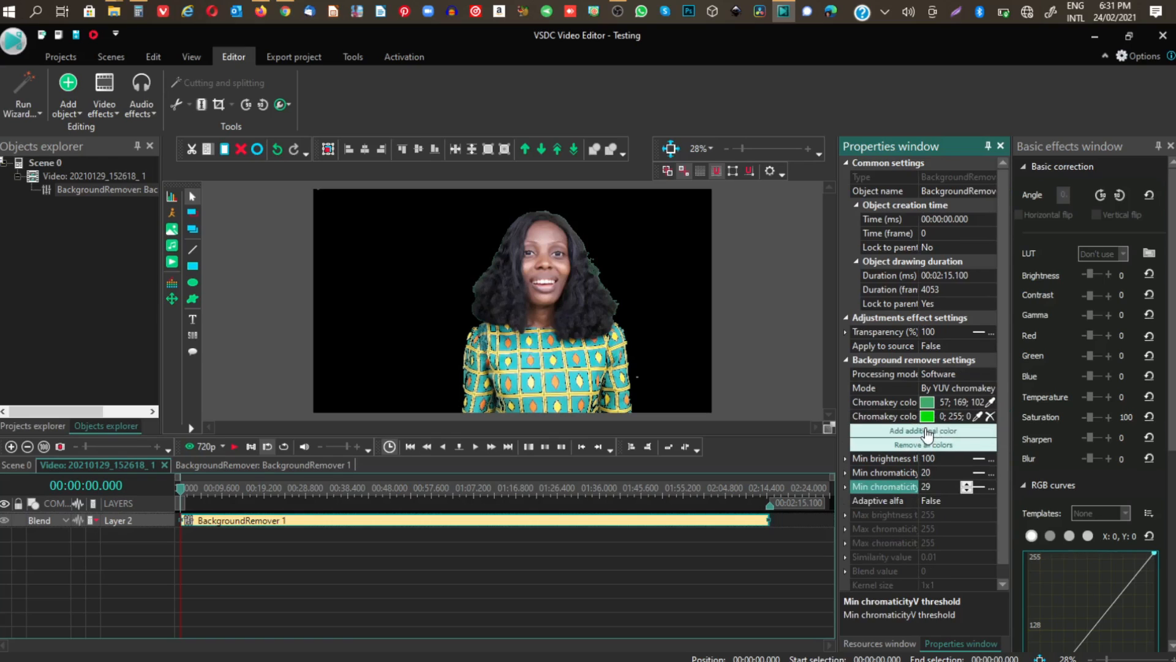
Adjust the Background remover's Min chromaticityU threshold to 11.
{"action": "left_click", "coordinate": [950, 475]}
{"action": "left_click", "coordinate": [966, 470]}
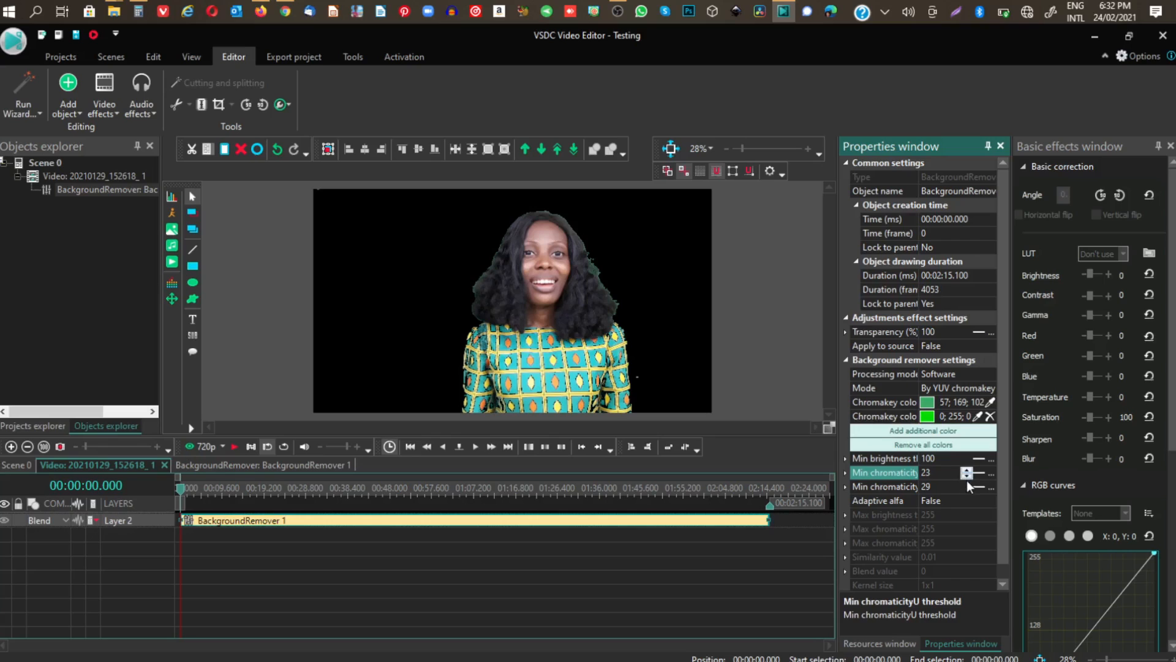
{"action": "left_click", "coordinate": [965, 476]}
{"action": "left_click", "coordinate": [965, 476]}
{"action": "left_click", "coordinate": [966, 476]}
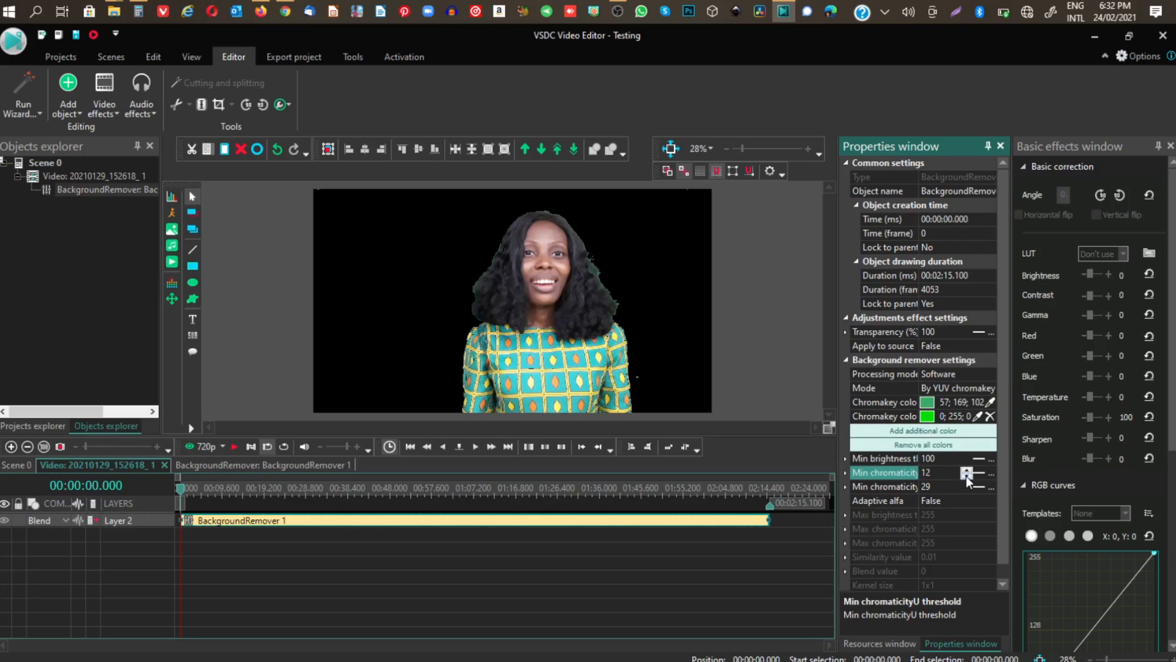
{"action": "left_click", "coordinate": [966, 476]}
Try to sample the additional chromakey color from the leftover speck beside the woman's sleeve, and undo the pick.
{"action": "left_click", "coordinate": [977, 417]}
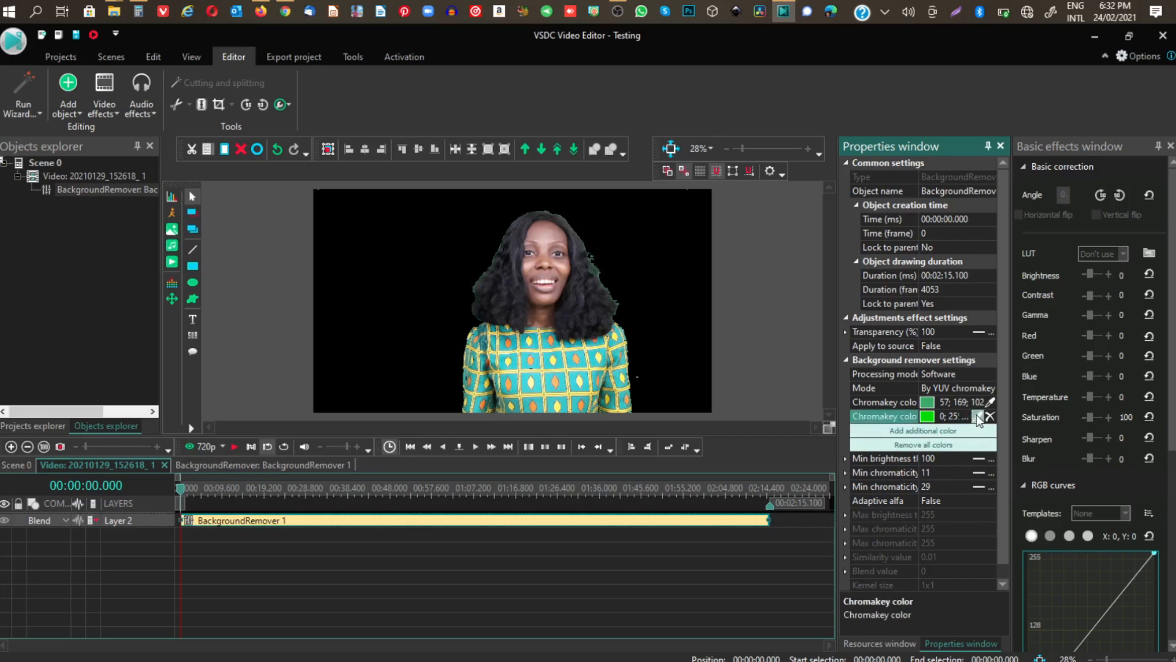
{"action": "left_click", "coordinate": [978, 416]}
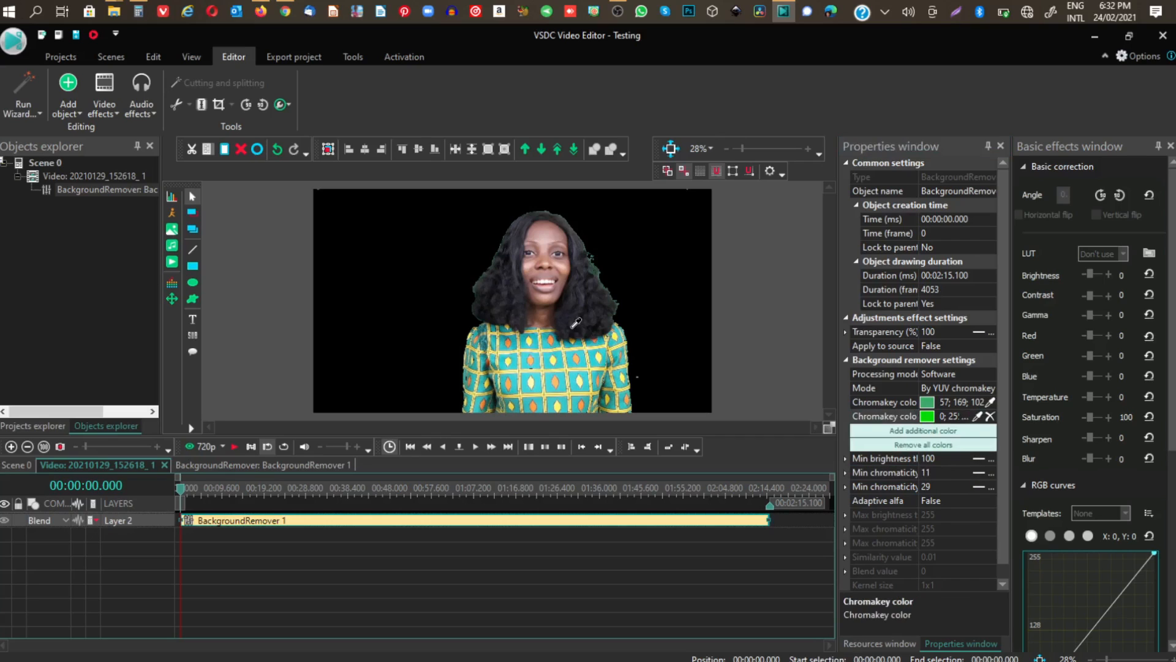
{"action": "left_click", "coordinate": [637, 378]}
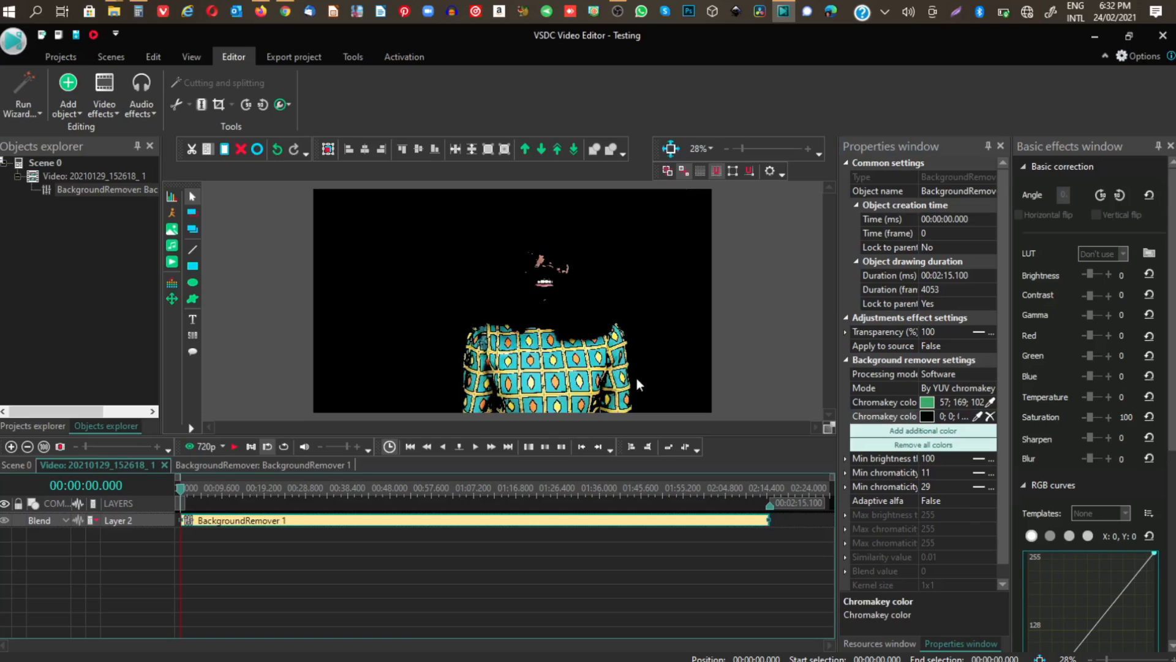
{"action": "key", "text": "ctrl+z"}
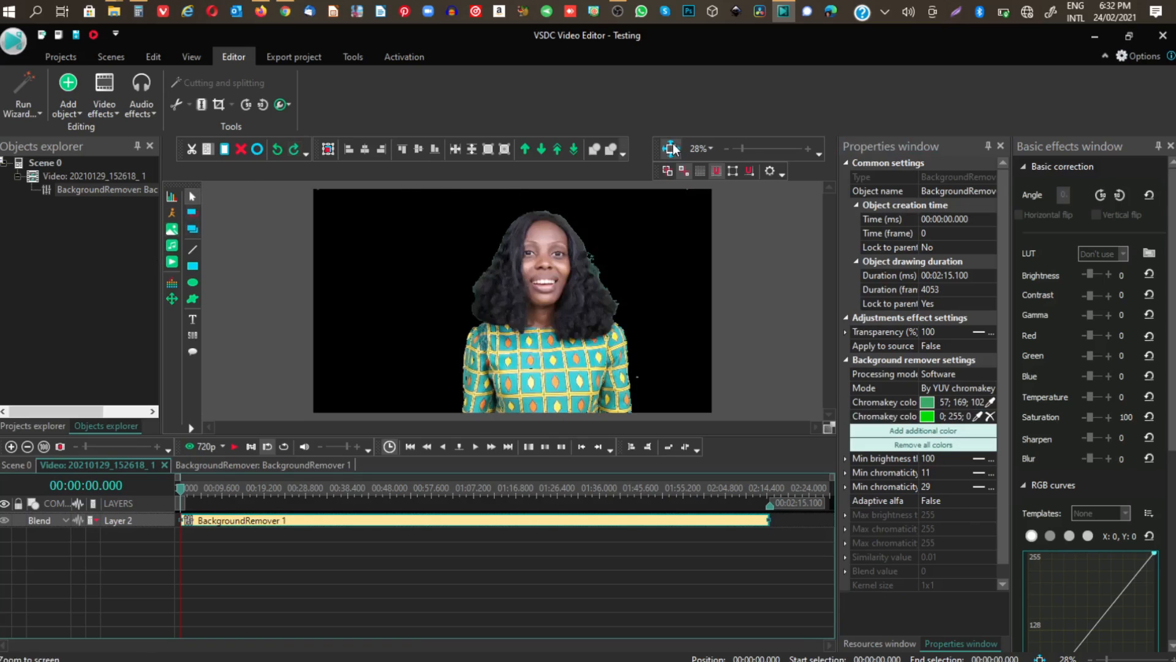
Try to resample the first chromakey color from the leftover gray speck beside the sleeve, and undo the pick.
{"action": "left_click_drag", "start_coordinate": [742, 147], "coordinate": [759, 149]}
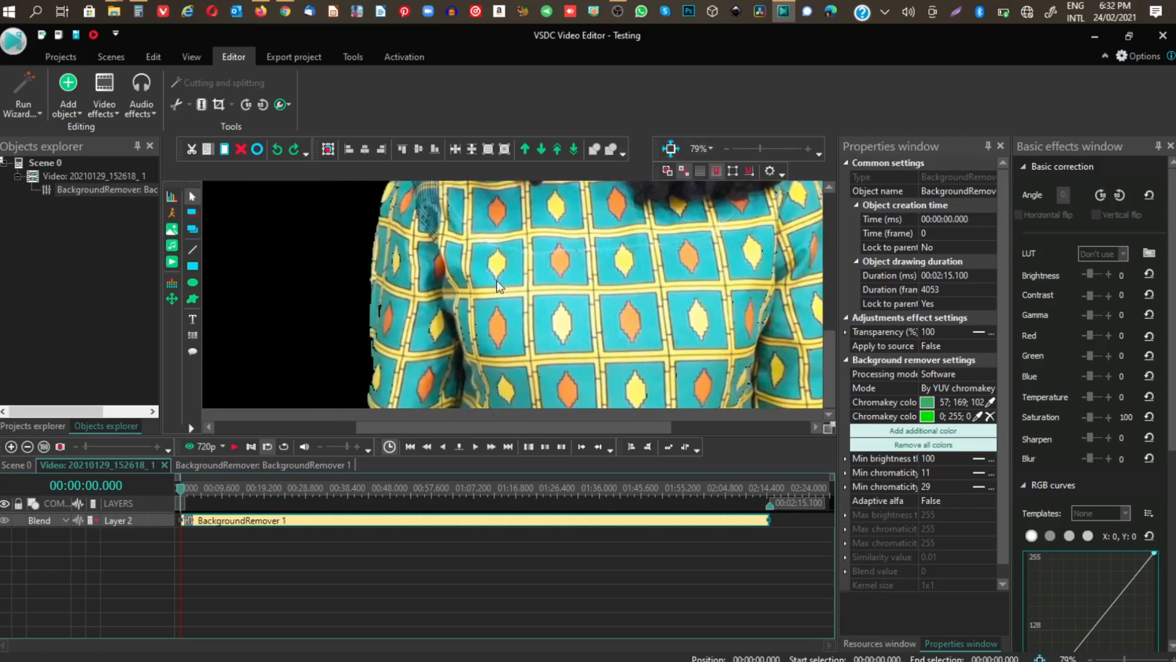
{"action": "left_click_drag", "start_coordinate": [576, 427], "coordinate": [710, 427]}
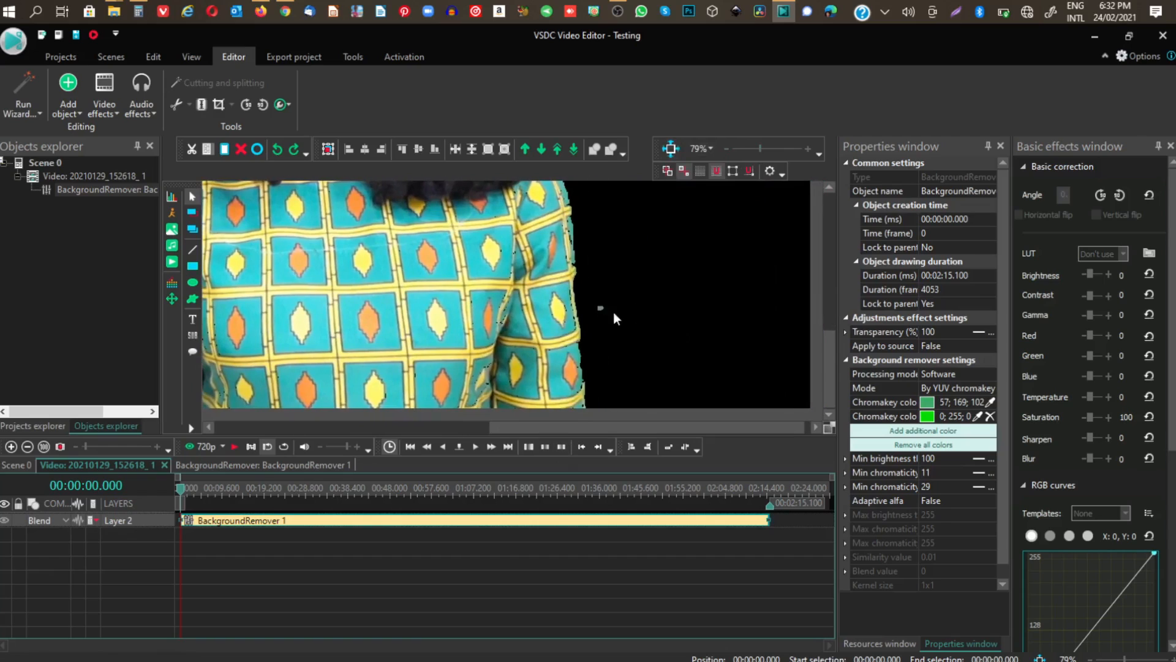
{"action": "left_click", "coordinate": [991, 403]}
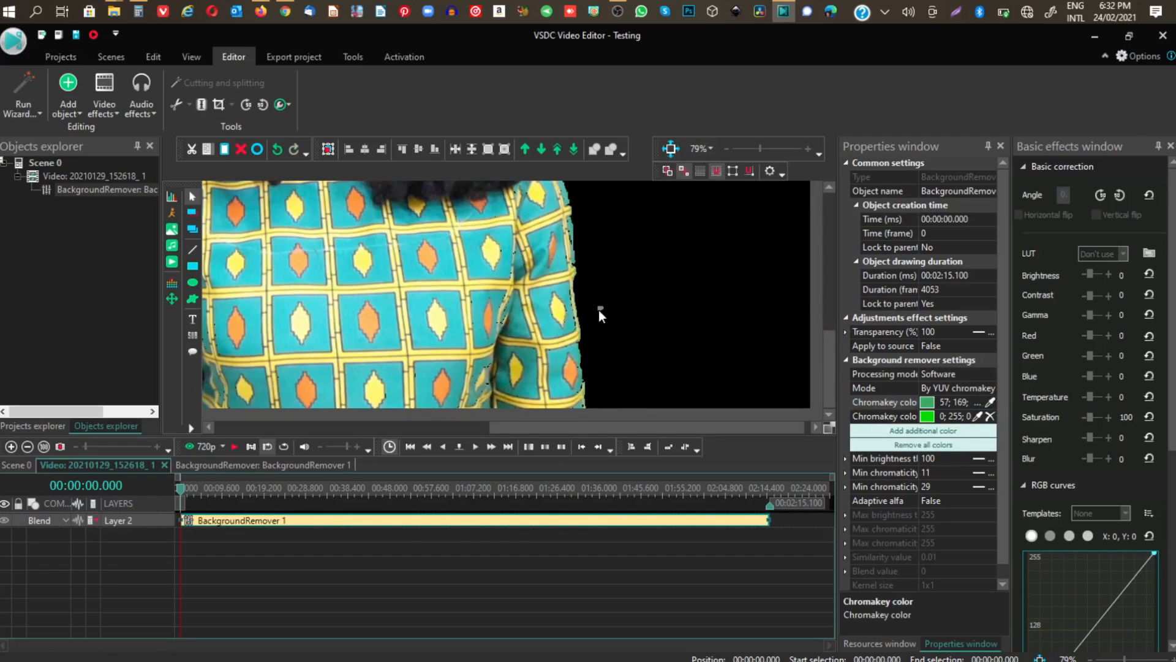
{"action": "left_click", "coordinate": [600, 315]}
{"action": "key", "text": "ctrl+z"}
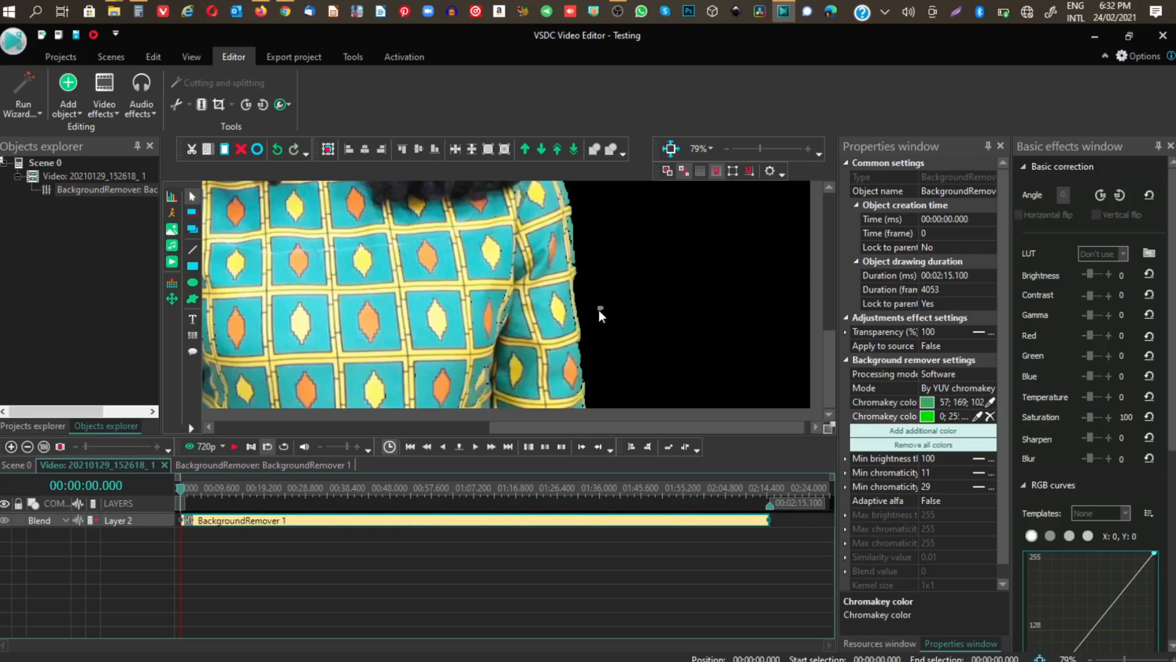
{"action": "left_click", "coordinate": [992, 402]}
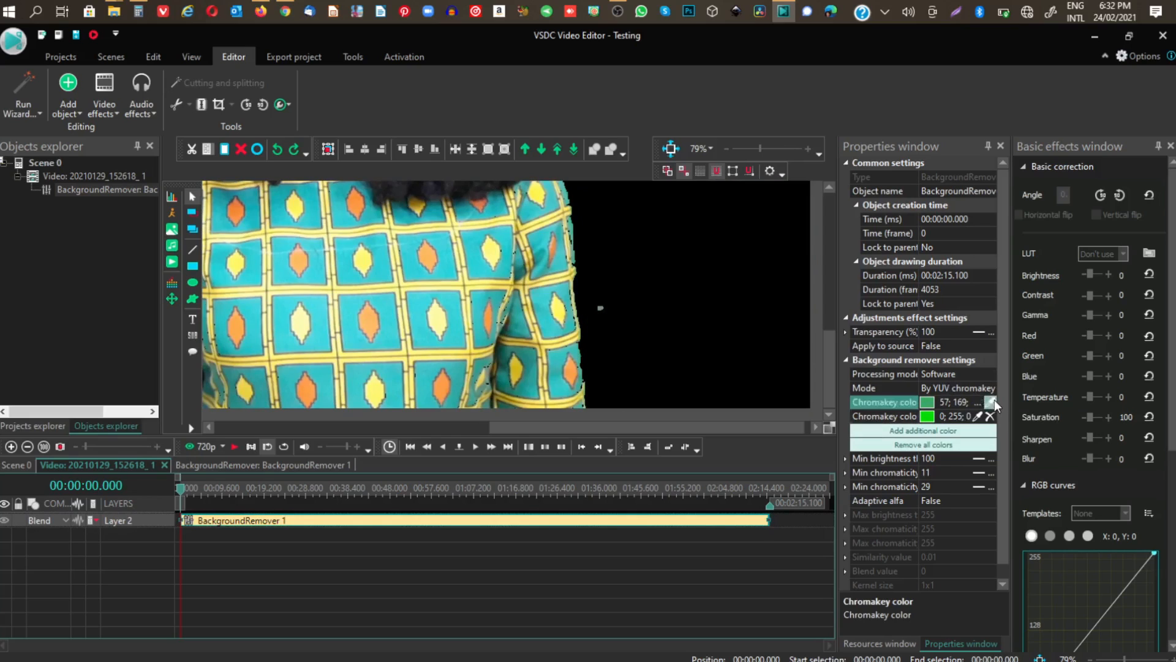
{"action": "left_click", "coordinate": [599, 311]}
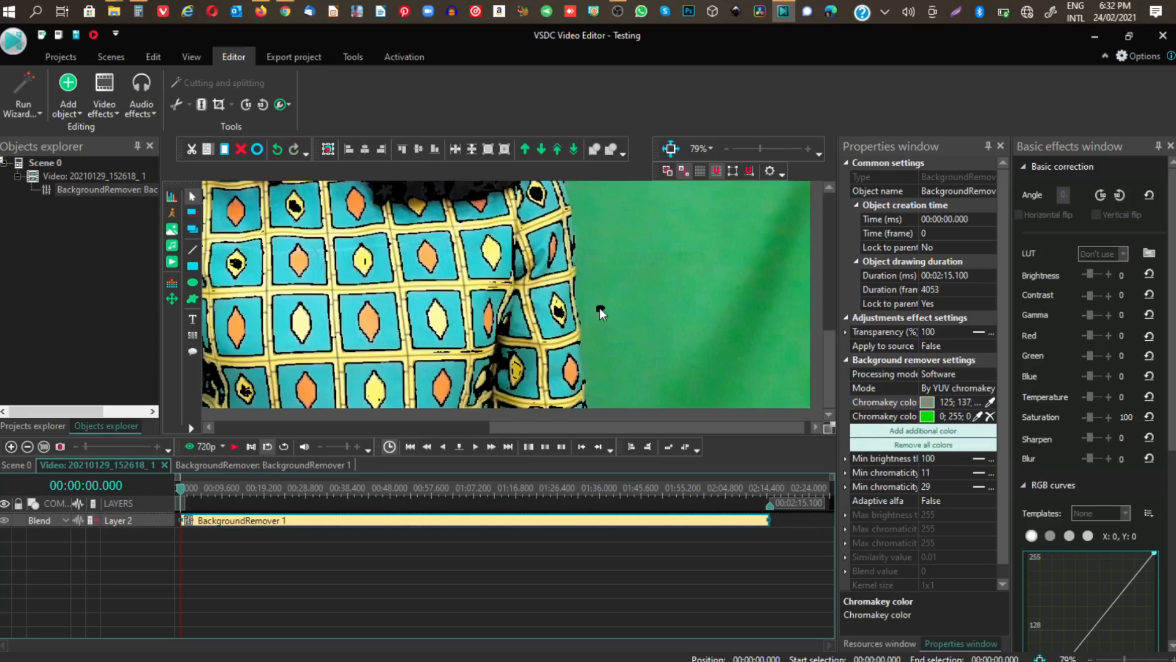
{"action": "key", "text": "ctrl+z"}
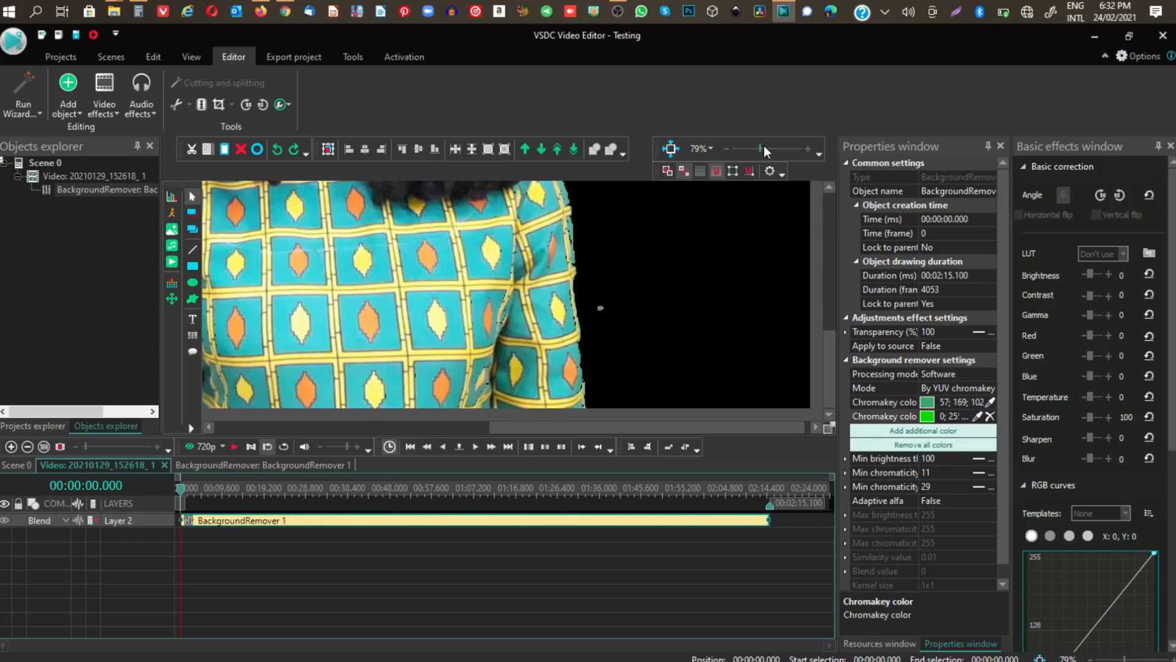
{"action": "left_click_drag", "start_coordinate": [761, 146], "coordinate": [744, 146]}
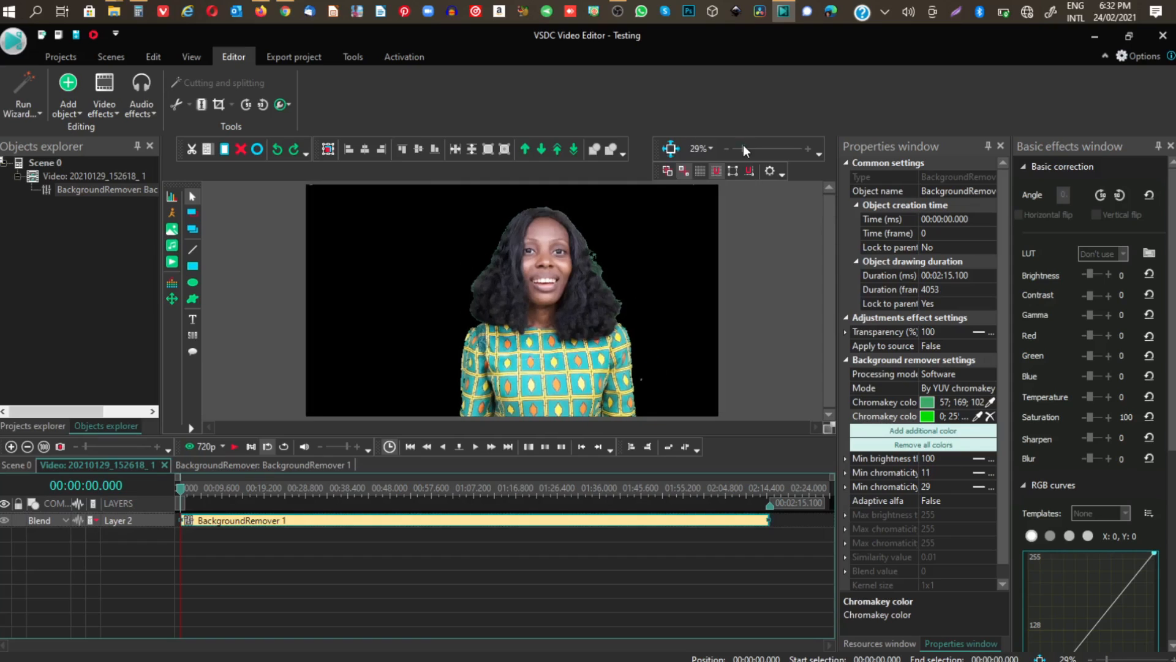
Raise the Background remover's Min chromaticityU threshold to 26.
{"action": "left_click", "coordinate": [947, 403]}
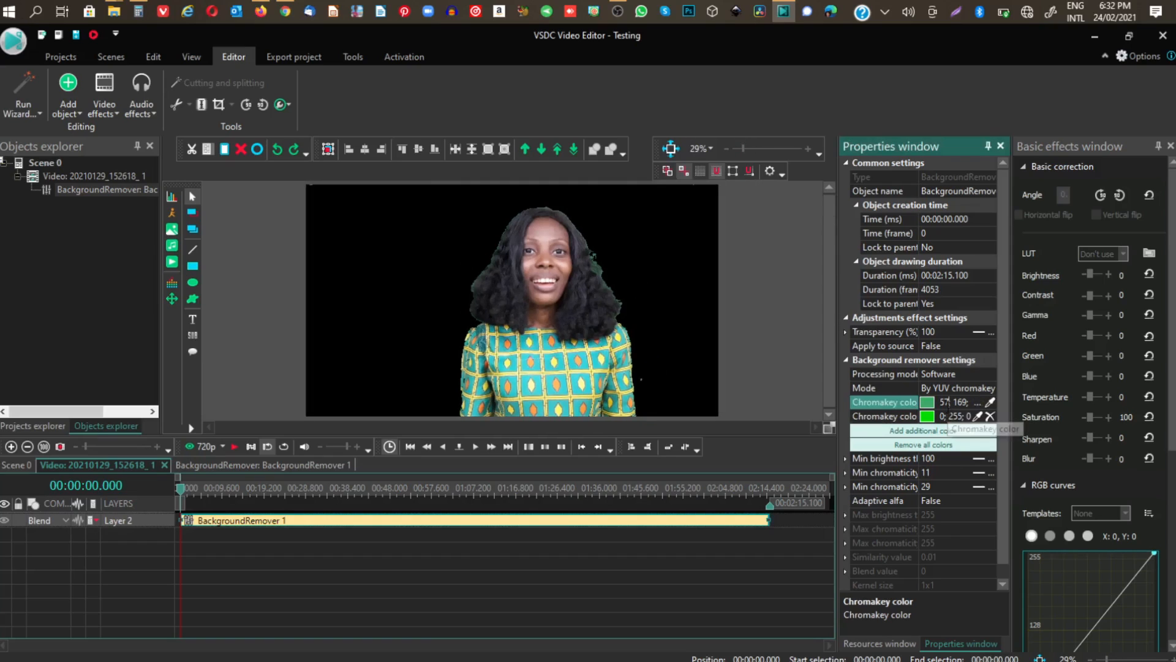
{"action": "left_click", "coordinate": [968, 472]}
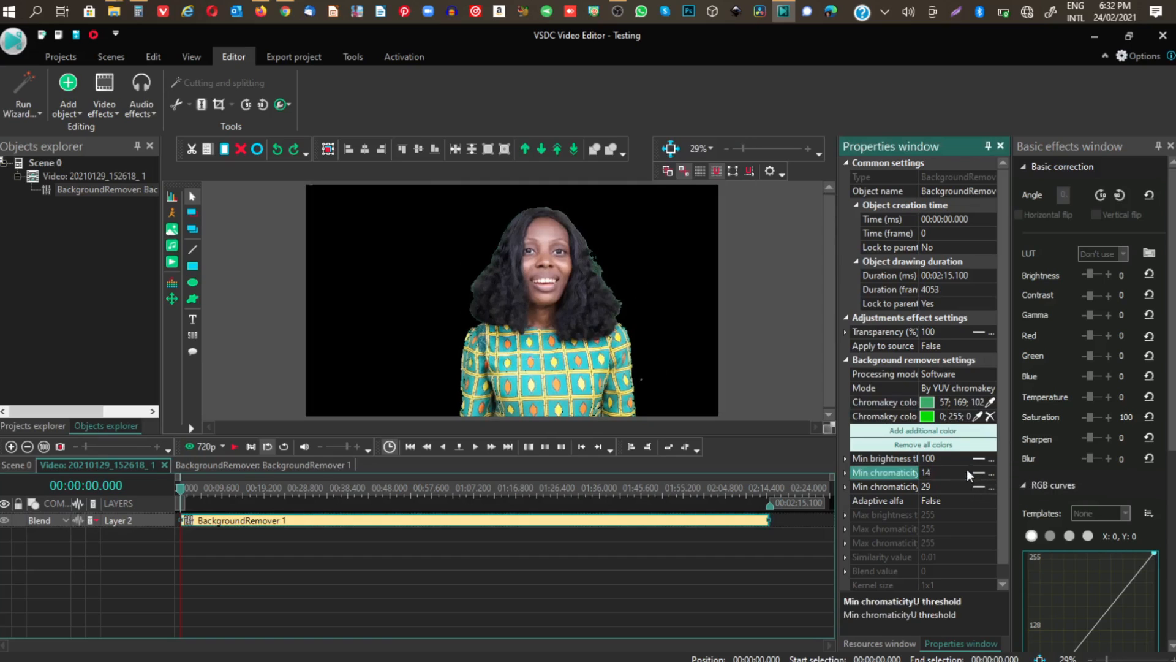
{"action": "left_click", "coordinate": [967, 469]}
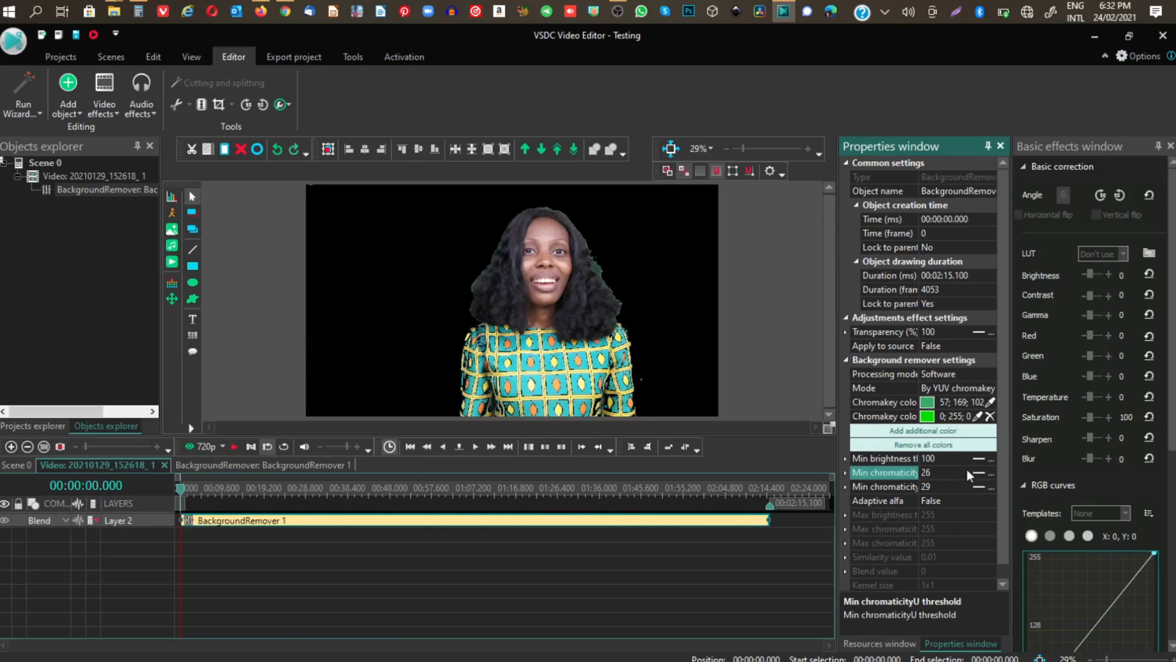
Lower the Background remover's Min chromaticityU threshold to 12.
{"action": "left_click_drag", "start_coordinate": [967, 469], "coordinate": [971, 481]}
{"action": "left_click", "coordinate": [968, 476]}
{"action": "left_click", "coordinate": [969, 476]}
{"action": "left_click", "coordinate": [968, 476]}
{"action": "left_click", "coordinate": [968, 476]}
{"action": "left_click", "coordinate": [969, 476]}
{"action": "left_click", "coordinate": [968, 476]}
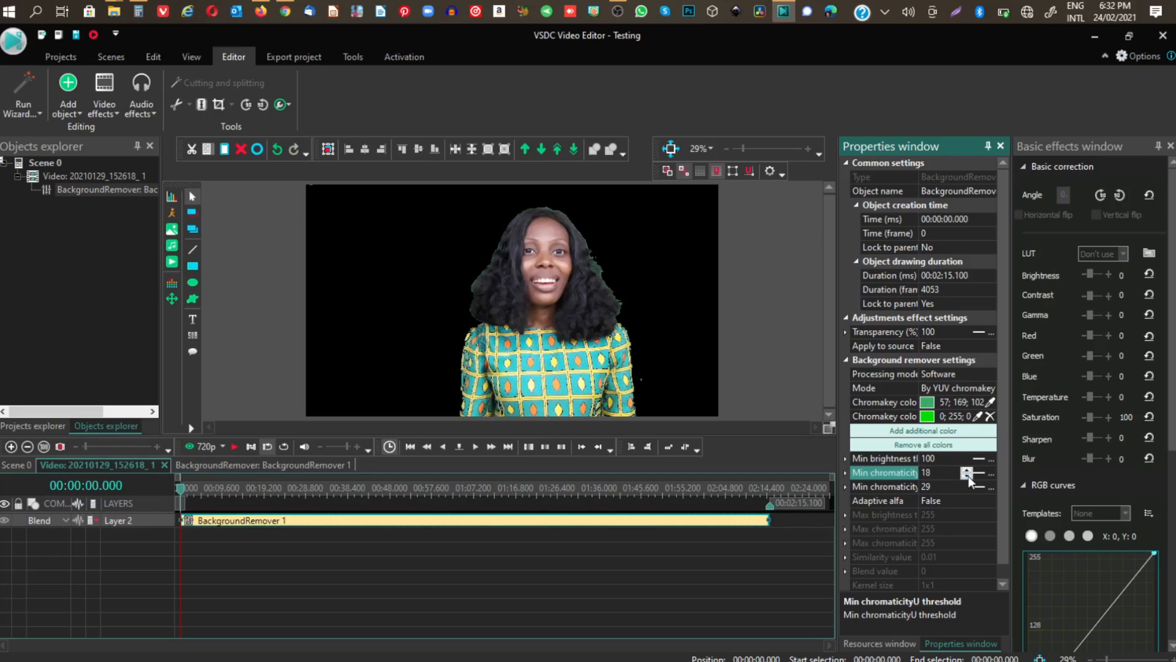
{"action": "left_click", "coordinate": [969, 476]}
{"action": "left_click", "coordinate": [968, 476]}
{"action": "left_click", "coordinate": [968, 476]}
{"action": "left_click", "coordinate": [969, 476]}
{"action": "left_click", "coordinate": [968, 476]}
{"action": "left_click", "coordinate": [968, 476]}
{"action": "left_click", "coordinate": [968, 476]}
{"action": "left_click", "coordinate": [966, 469]}
{"action": "left_click", "coordinate": [966, 469]}
Raise the Background remover's Min chromaticityV threshold to 35.
{"action": "left_click", "coordinate": [969, 484]}
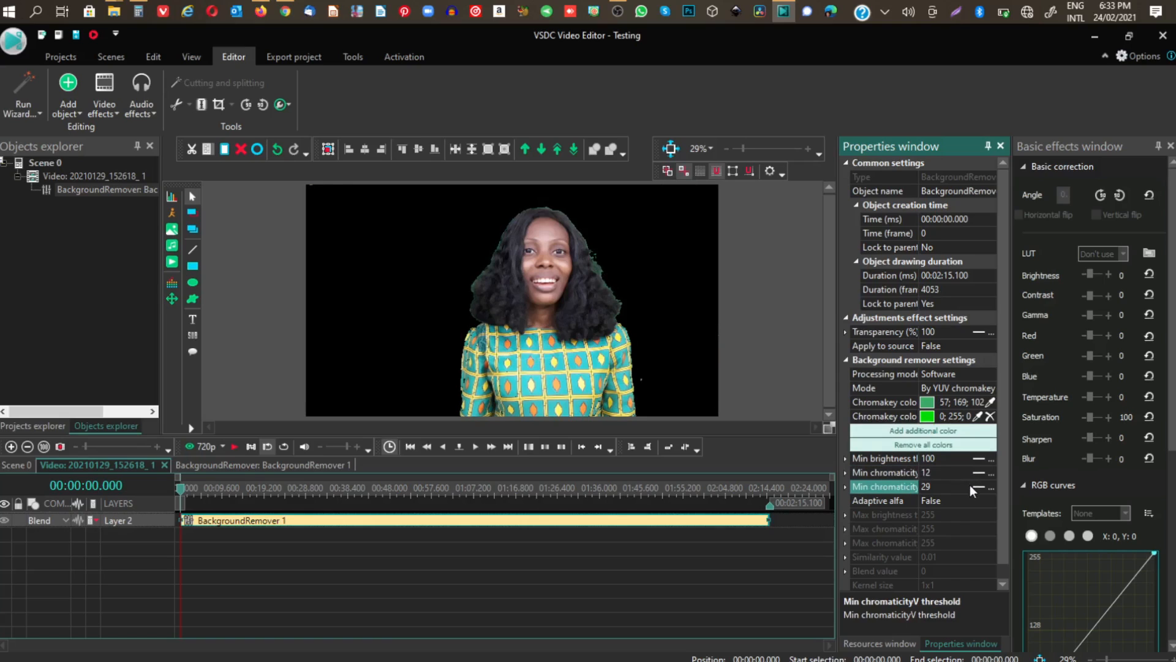
{"action": "left_click", "coordinate": [968, 484]}
{"action": "left_click", "coordinate": [968, 484]}
{"action": "left_click", "coordinate": [968, 484]}
{"action": "left_click", "coordinate": [968, 484]}
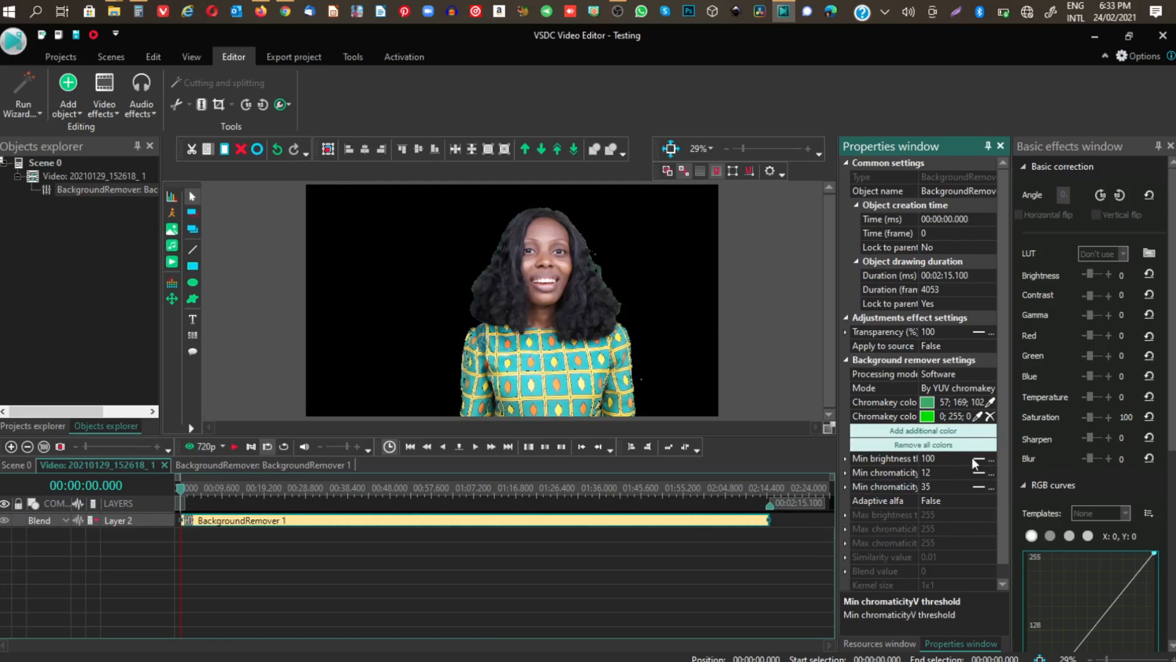
Lower the Background remover's Min brightness threshold to 77.
{"action": "left_click", "coordinate": [971, 457]}
{"action": "left_click", "coordinate": [967, 460]}
{"action": "left_click", "coordinate": [966, 460]}
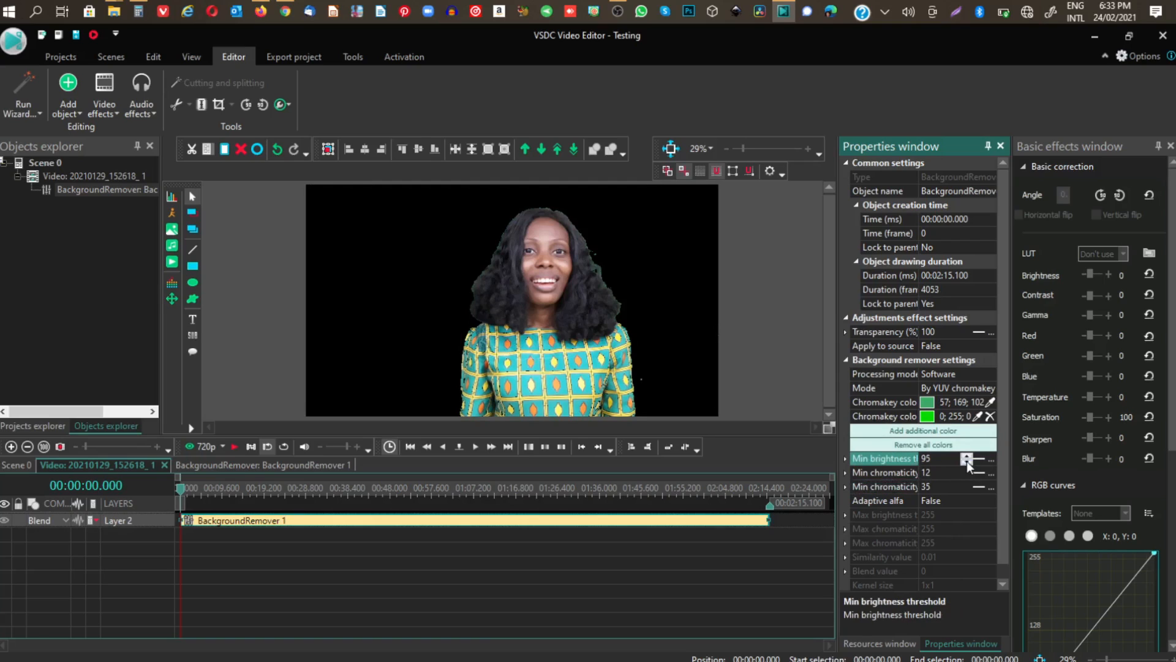
{"action": "left_click", "coordinate": [967, 460]}
{"action": "left_click", "coordinate": [967, 461]}
{"action": "left_click", "coordinate": [967, 460]}
{"action": "left_click", "coordinate": [966, 461]}
{"action": "left_click", "coordinate": [967, 460]}
{"action": "left_click", "coordinate": [967, 460]}
Adjust the Background remover's Min chromaticityV threshold to 53.
{"action": "left_click", "coordinate": [963, 487]}
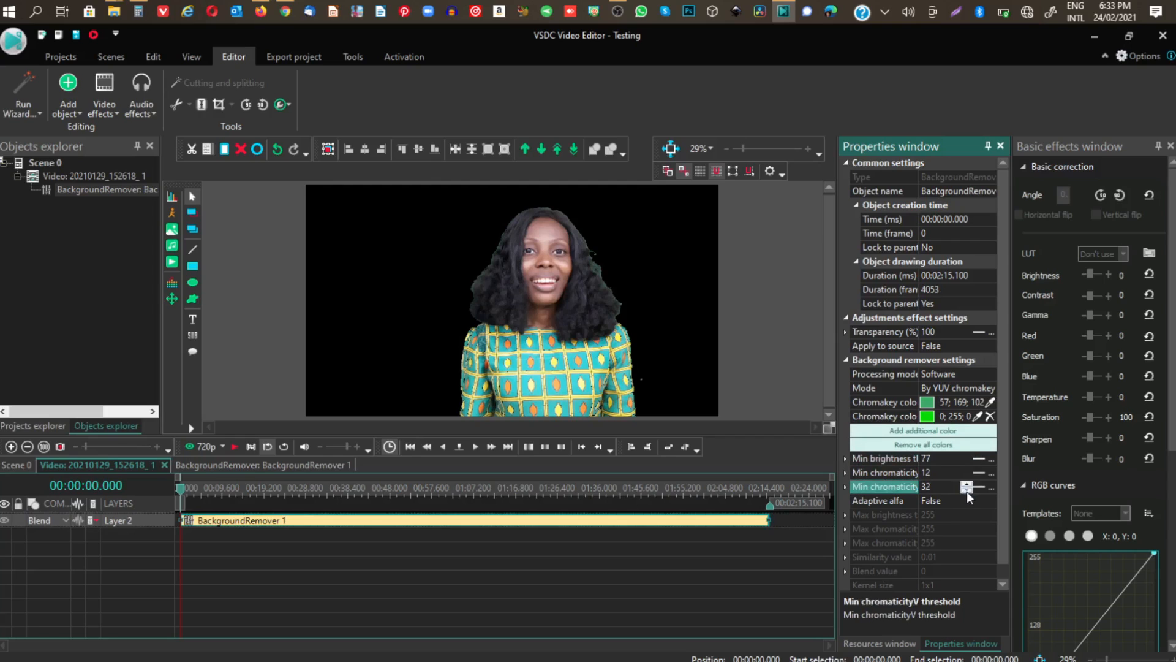
{"action": "left_click", "coordinate": [967, 490]}
{"action": "left_click", "coordinate": [967, 491]}
{"action": "left_click", "coordinate": [966, 490]}
{"action": "left_click", "coordinate": [966, 491]}
{"action": "left_click", "coordinate": [967, 483]}
{"action": "left_click", "coordinate": [967, 484]}
{"action": "left_click", "coordinate": [967, 484]}
{"action": "left_click", "coordinate": [966, 483]}
{"action": "left_click", "coordinate": [967, 484]}
{"action": "left_click", "coordinate": [967, 483]}
{"action": "left_click", "coordinate": [967, 483]}
{"action": "left_click", "coordinate": [967, 483]}
{"action": "left_click", "coordinate": [967, 483]}
{"action": "left_click", "coordinate": [966, 483]}
{"action": "left_click", "coordinate": [967, 484]}
{"action": "left_click", "coordinate": [967, 484]}
{"action": "left_click", "coordinate": [967, 483]}
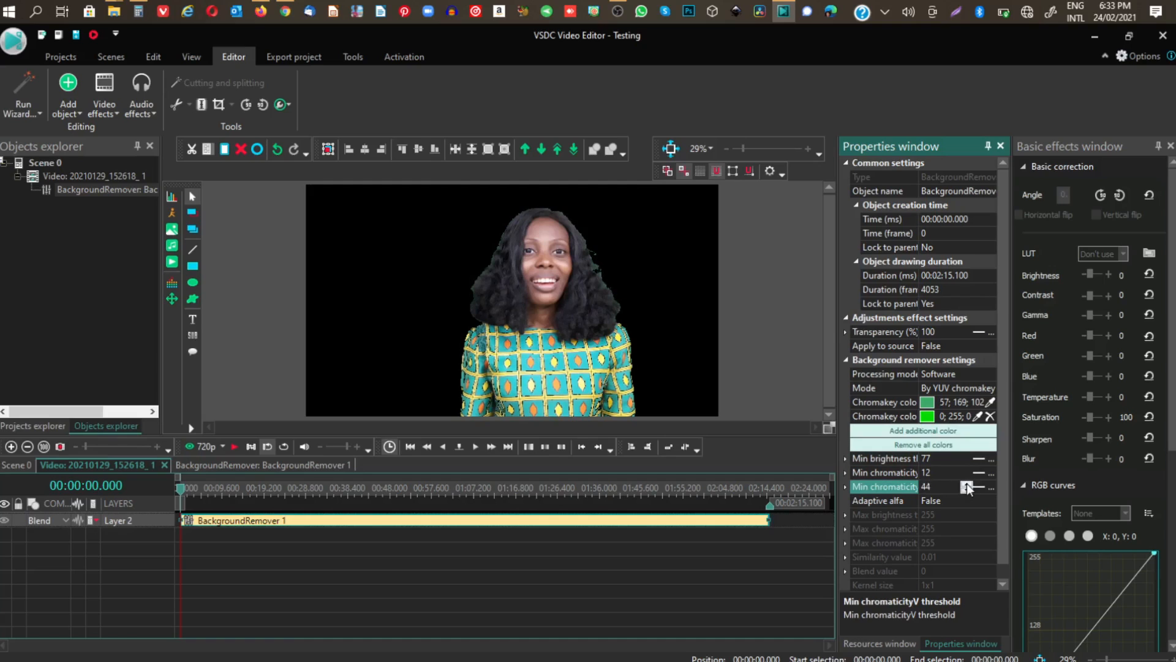
{"action": "left_click", "coordinate": [967, 484]}
{"action": "left_click", "coordinate": [967, 483]}
{"action": "left_click", "coordinate": [966, 483]}
{"action": "left_click", "coordinate": [967, 484]}
{"action": "left_click", "coordinate": [967, 483]}
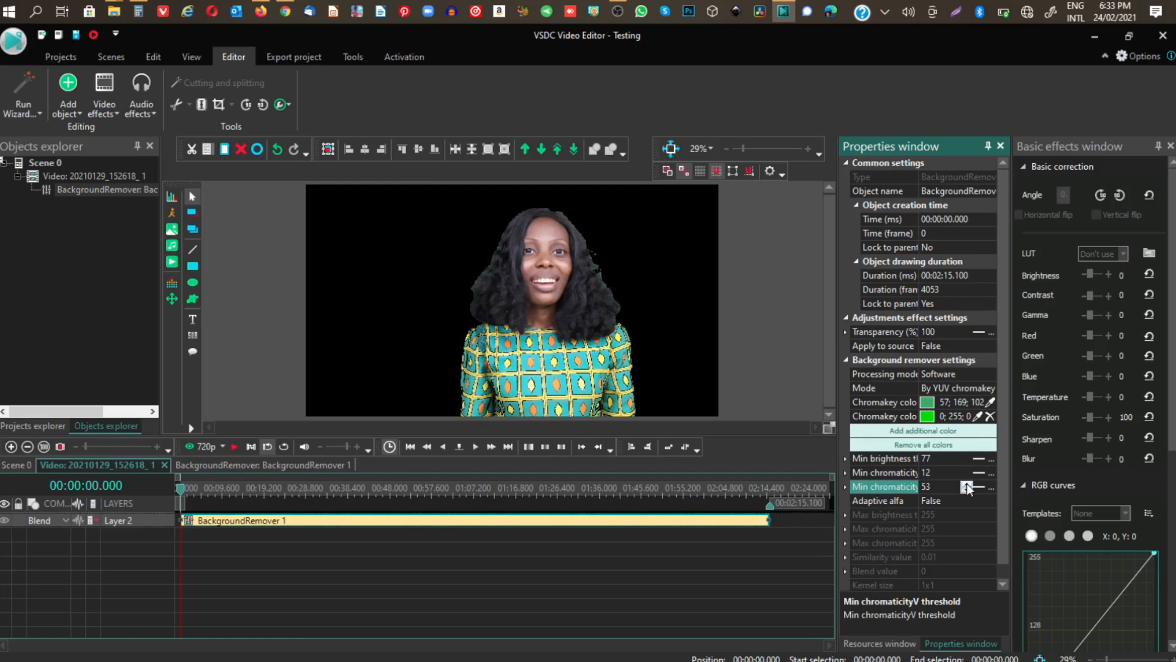
Lower the Background remover's Min chromaticityV threshold to 47.
{"action": "left_click", "coordinate": [966, 490]}
{"action": "left_click", "coordinate": [966, 489]}
{"action": "left_click", "coordinate": [966, 490]}
{"action": "left_click", "coordinate": [966, 490]}
{"action": "left_click", "coordinate": [932, 417]}
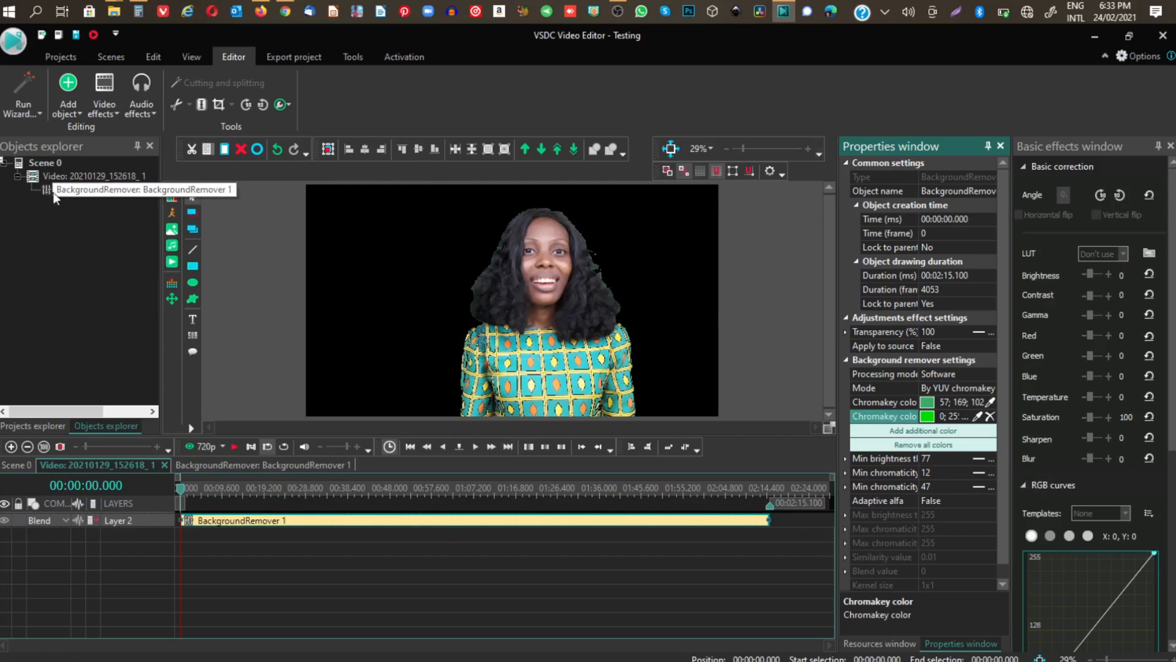
Apply the Auto levels adjustment effect to the video clip for the whole parent duration on a new layer.
{"action": "left_click", "coordinate": [68, 172]}
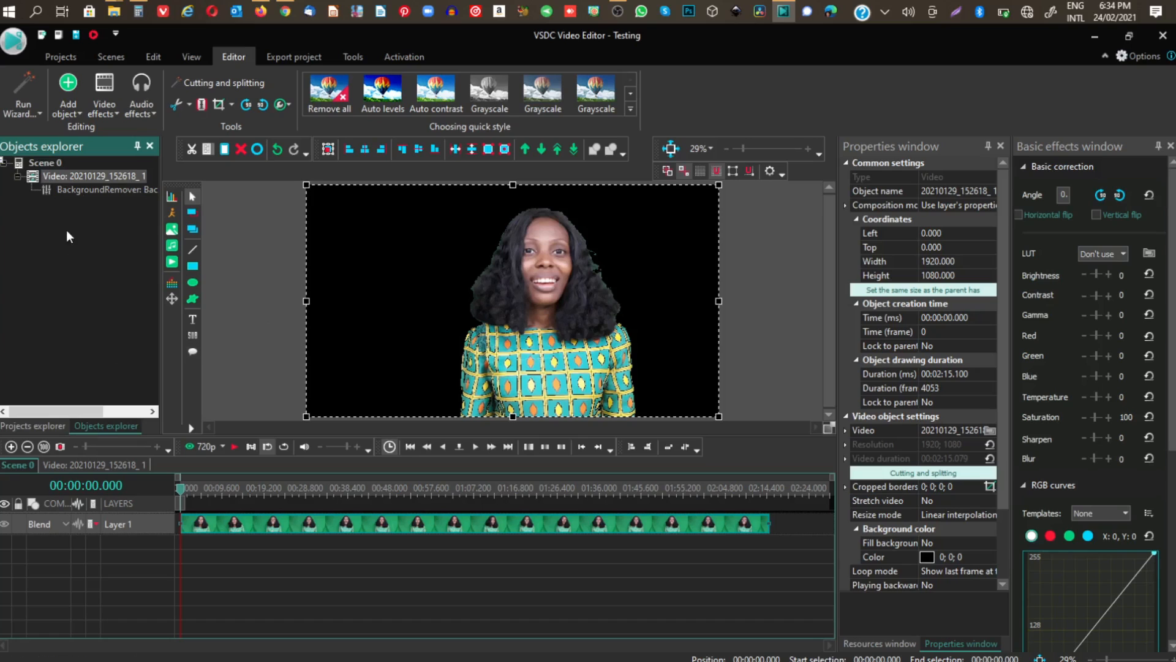
{"action": "left_click", "coordinate": [90, 193]}
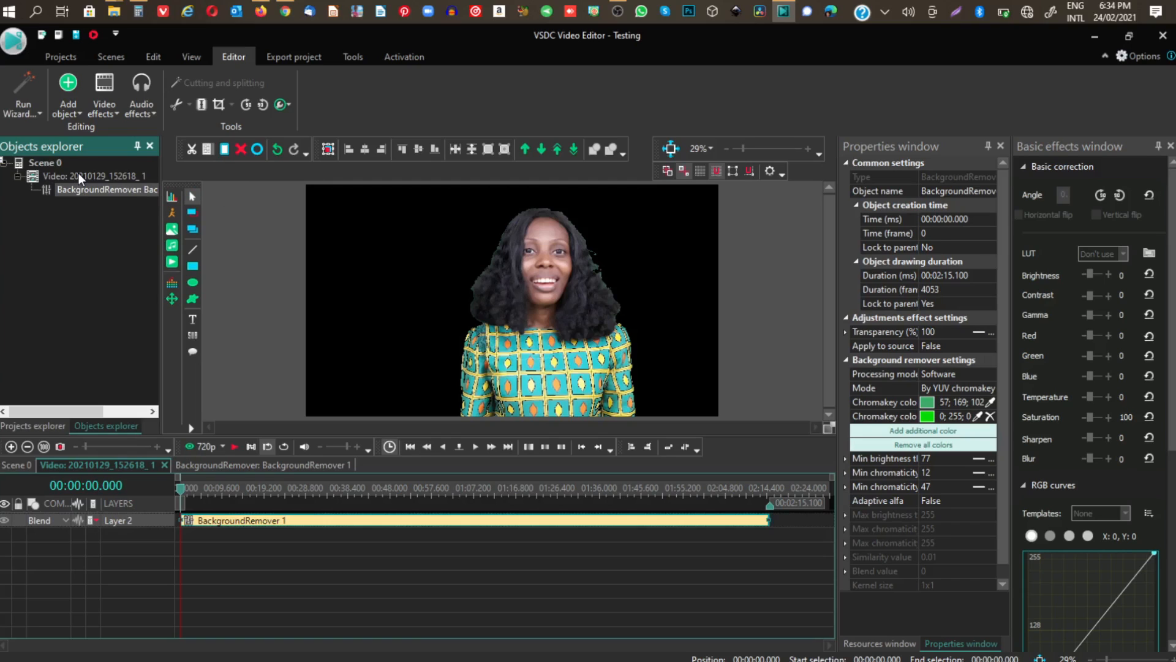
{"action": "left_click", "coordinate": [78, 174]}
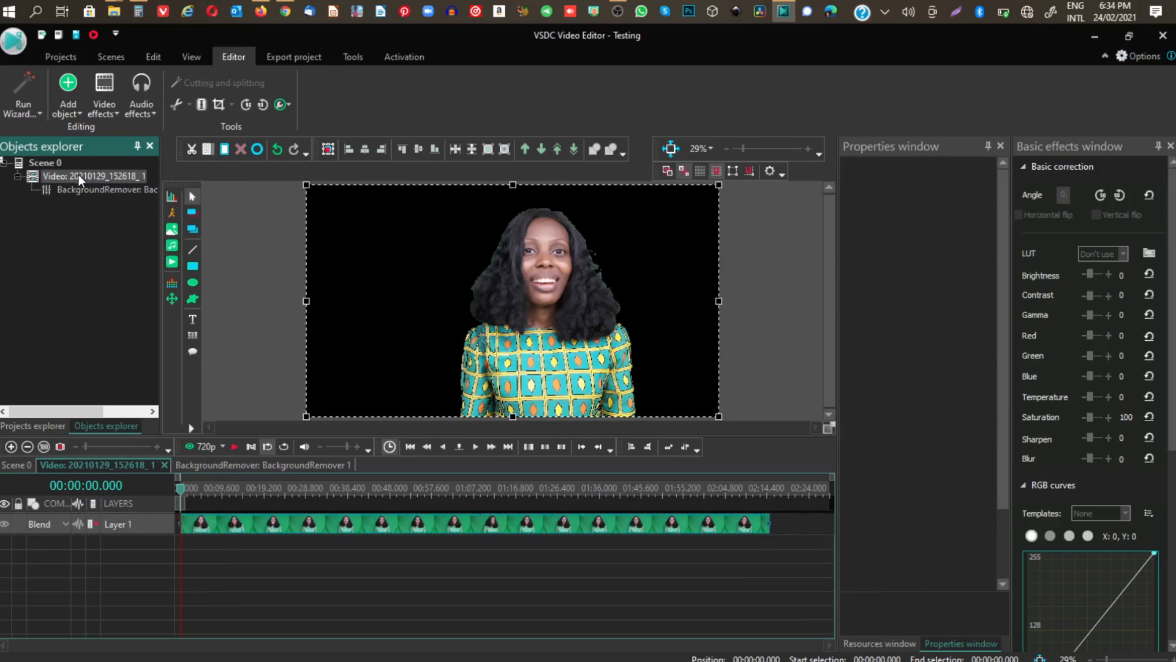
{"action": "right_click", "coordinate": [527, 524]}
{"action": "mouse_move", "coordinate": [609, 424]}
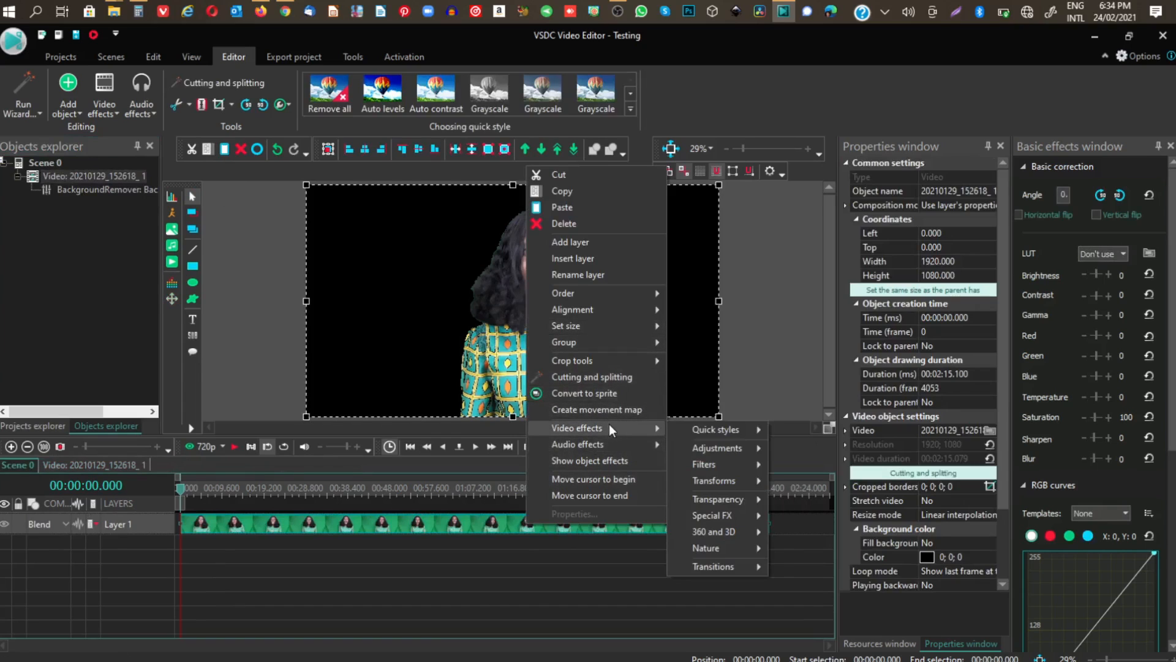
{"action": "mouse_move", "coordinate": [714, 446]}
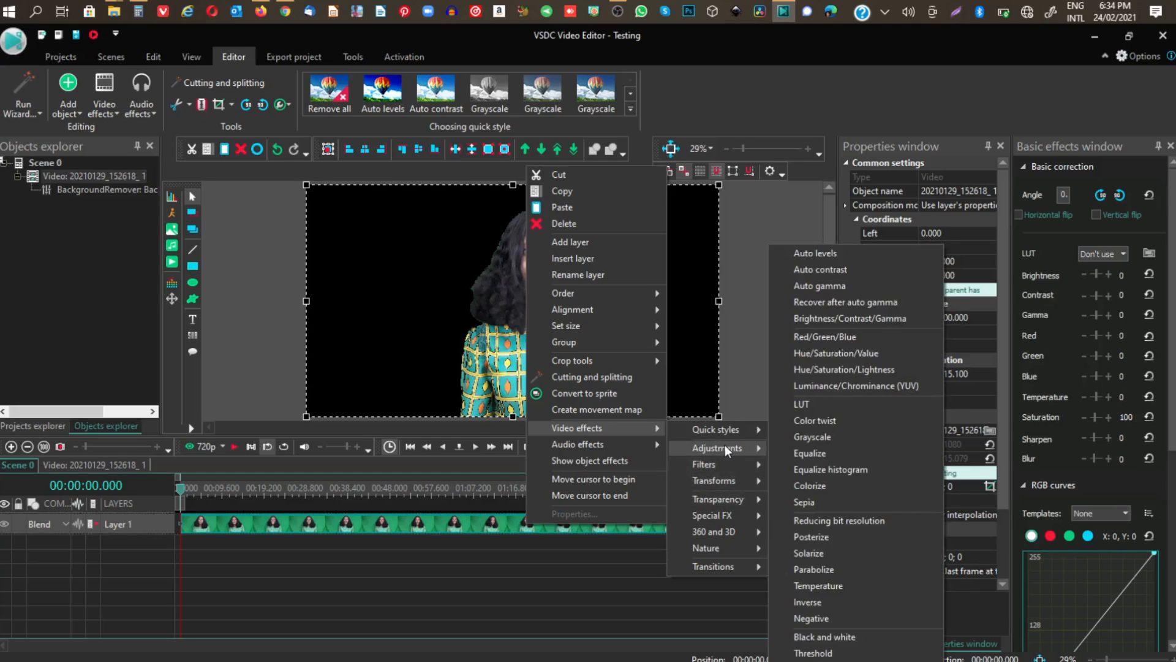
{"action": "left_click", "coordinate": [830, 254]}
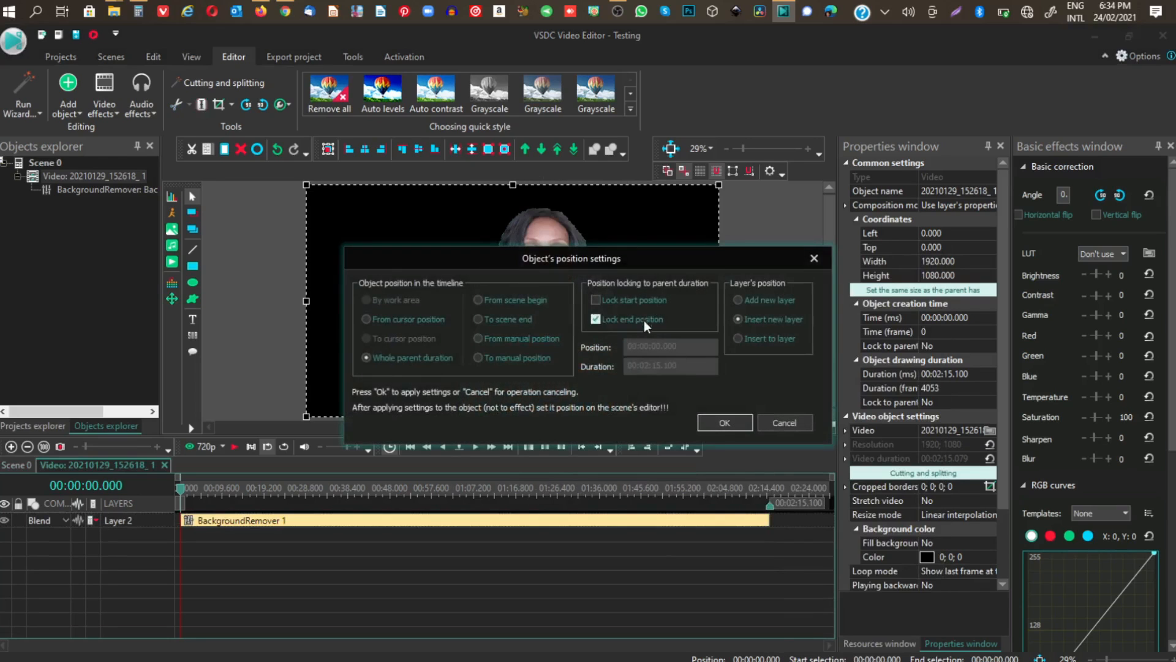
{"action": "left_click", "coordinate": [726, 422]}
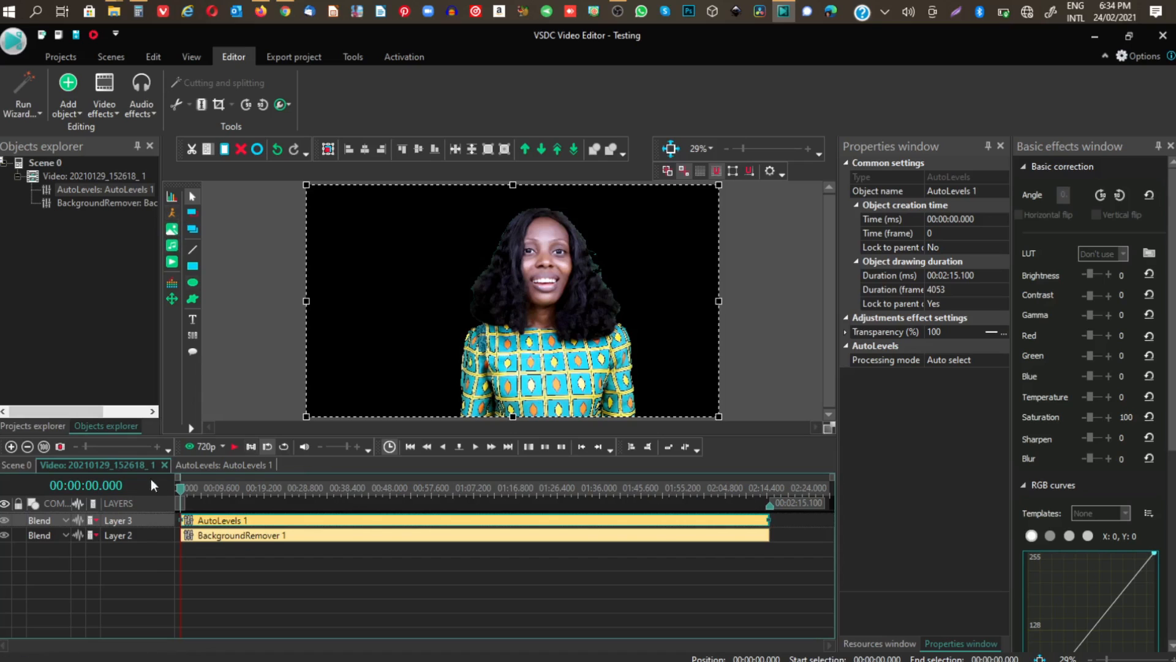
Add the Desktop image bece7c9ebcd7cfd6b43840b37c104c1e to the scene as an image object, positioned from the cursor and inserted to the layer.
{"action": "left_click", "coordinate": [76, 178]}
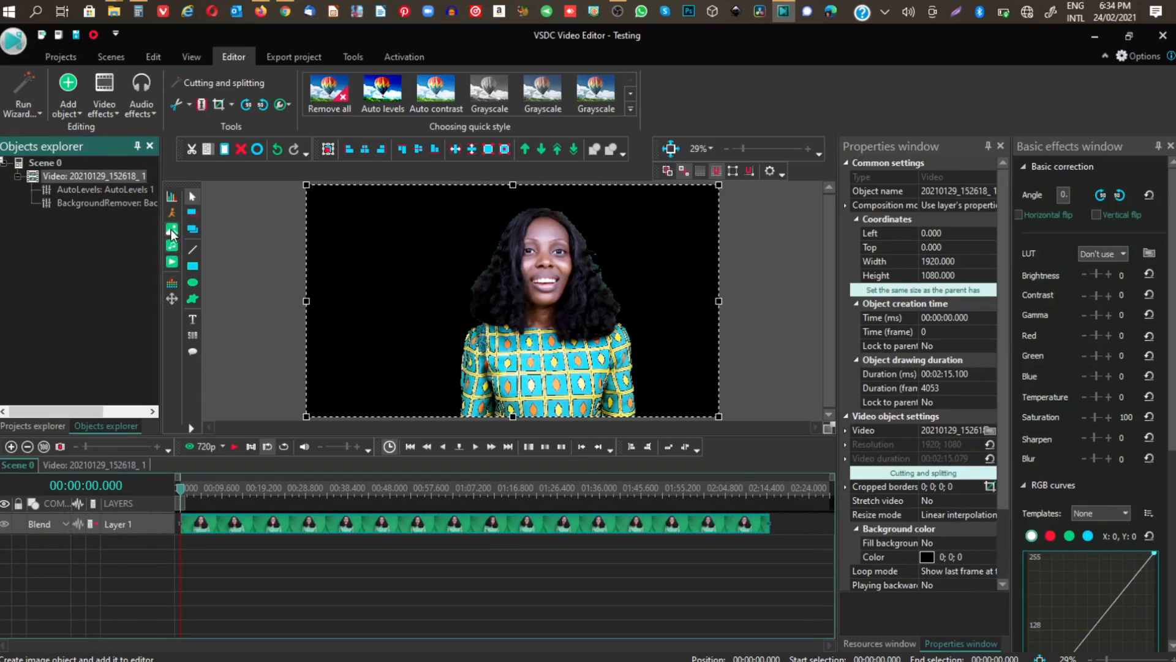
{"action": "left_click", "coordinate": [172, 234]}
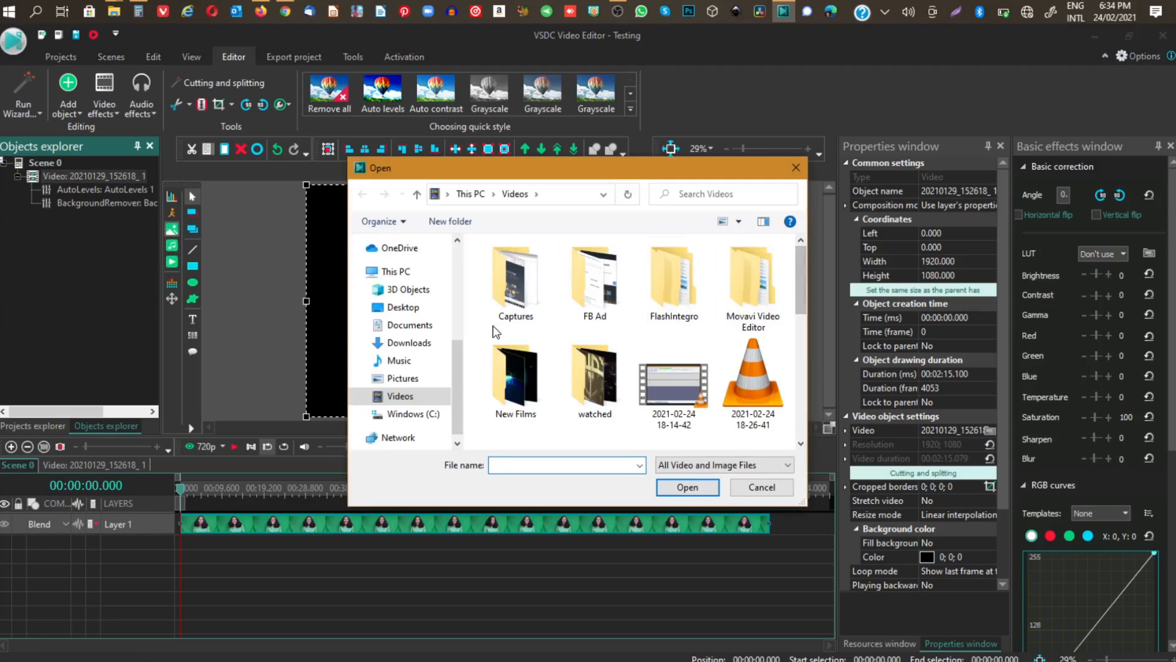
{"action": "left_click", "coordinate": [405, 310]}
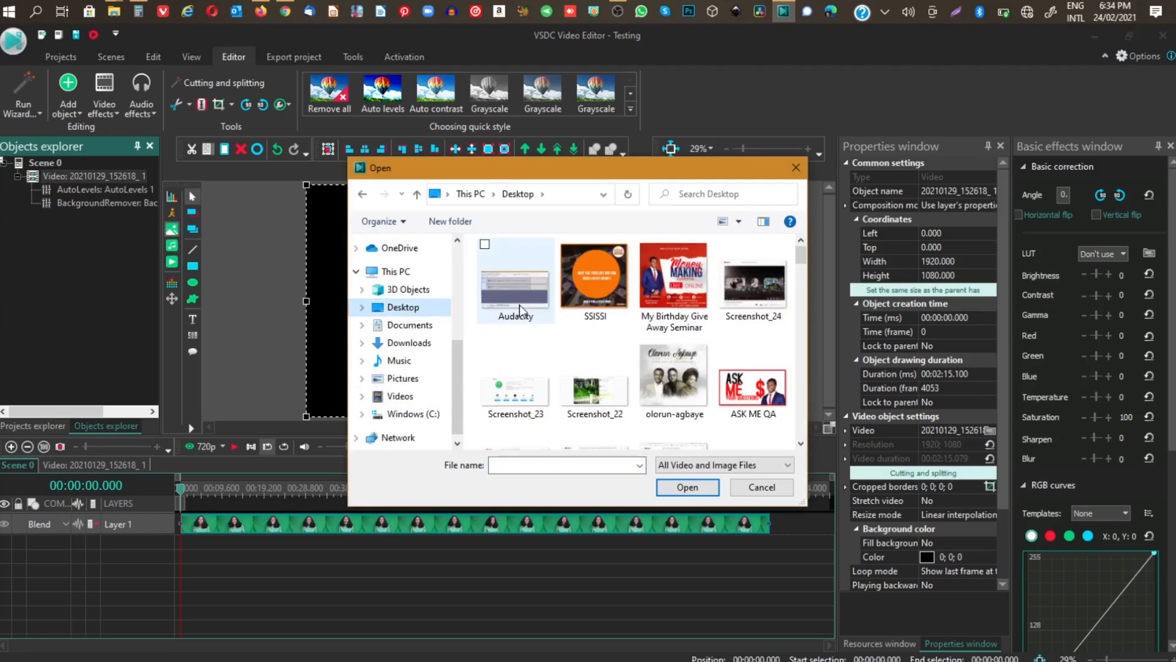
{"action": "left_click_drag", "start_coordinate": [798, 255], "coordinate": [803, 361]}
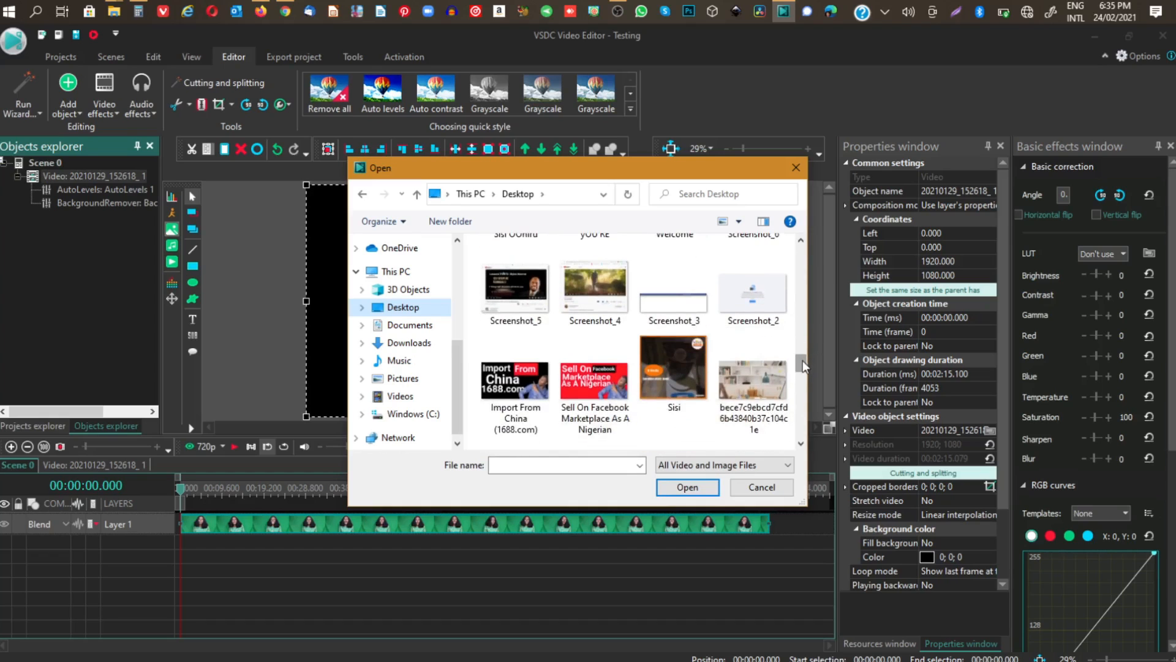
{"action": "left_click", "coordinate": [761, 372]}
{"action": "left_click", "coordinate": [689, 487]}
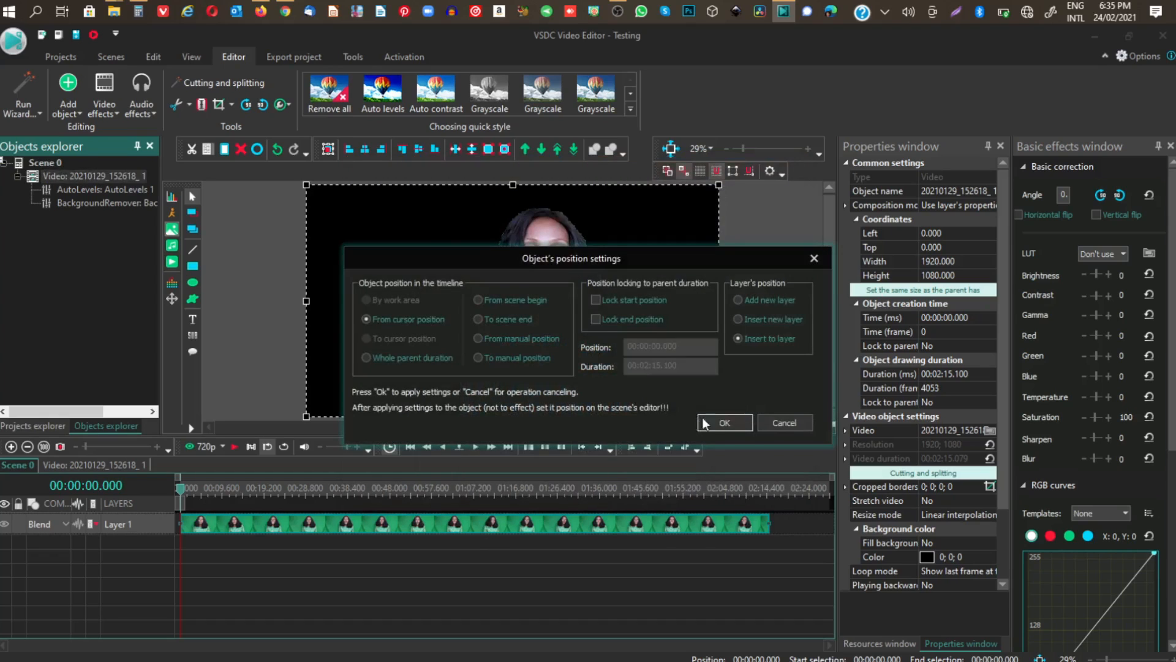
{"action": "left_click", "coordinate": [716, 424]}
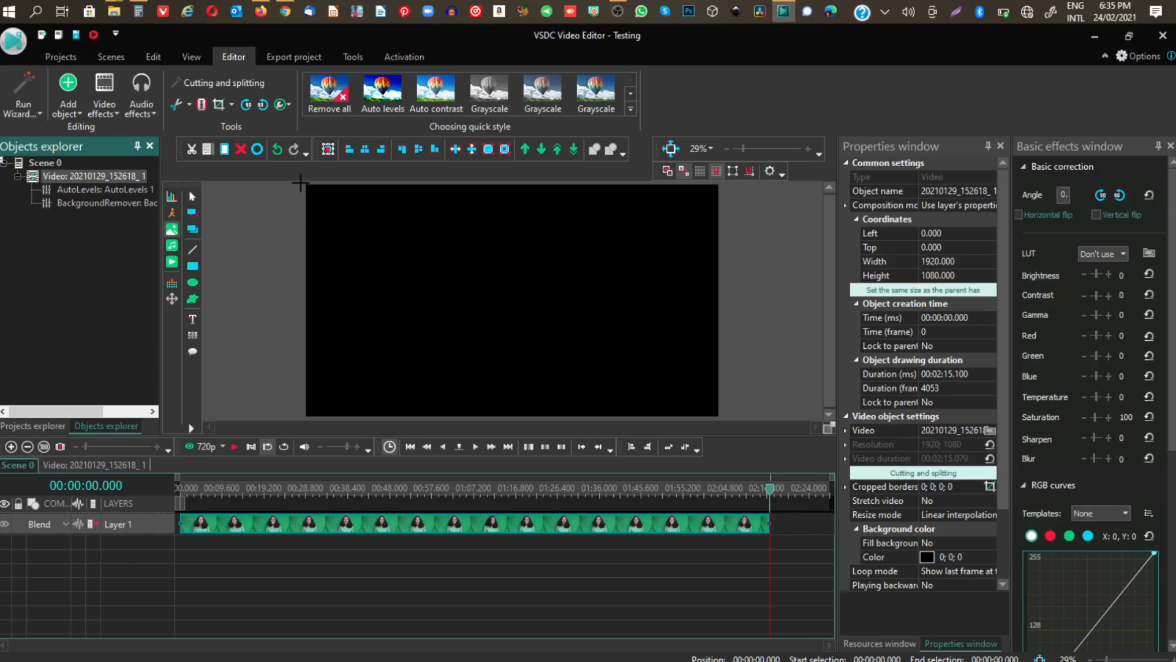
Draw the image across the whole frame at about 1936 × 1120 and move it to a layer below the video, starting at 0.
{"action": "left_click", "coordinate": [304, 181]}
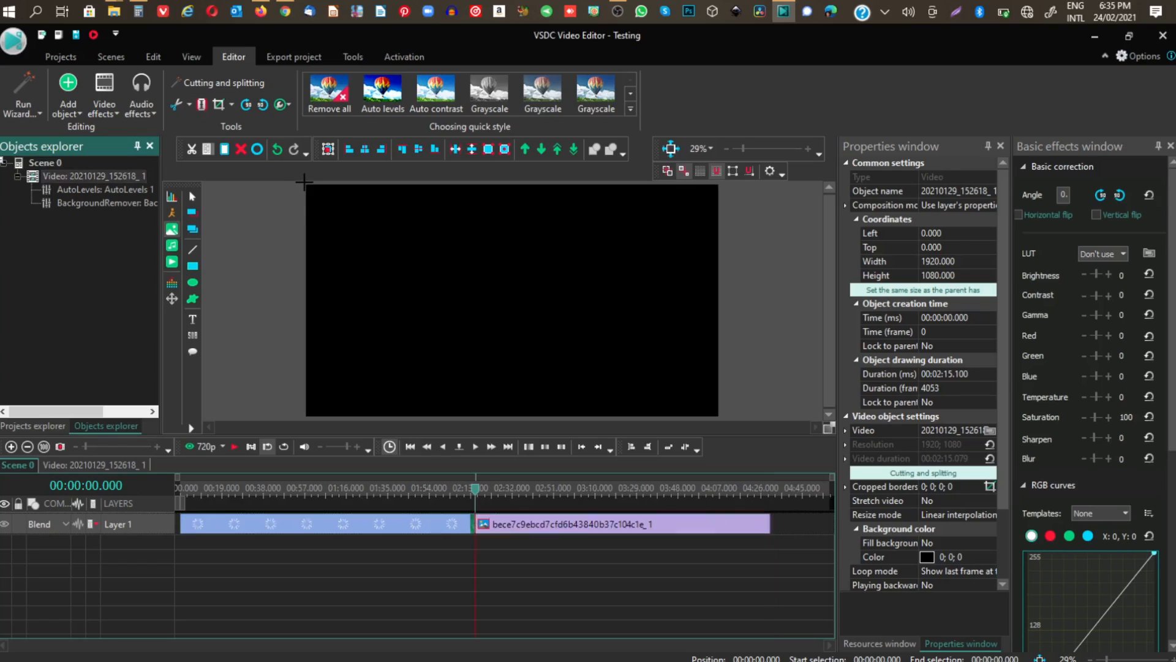
{"action": "left_click_drag", "start_coordinate": [694, 419], "coordinate": [721, 416]}
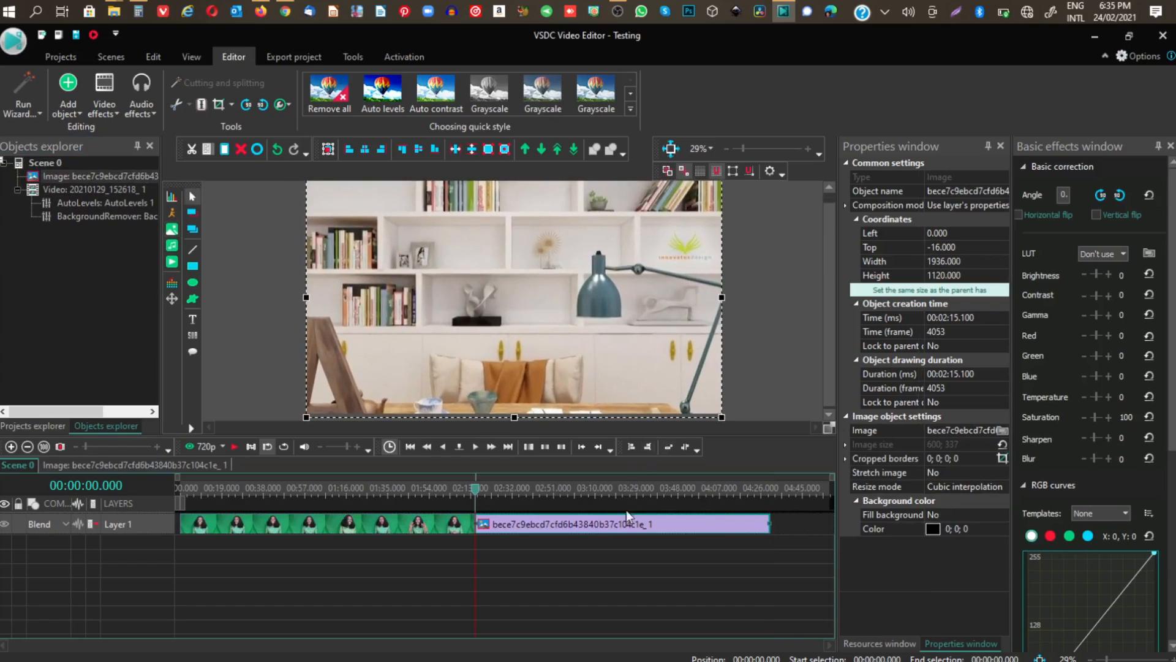
{"action": "left_click_drag", "start_coordinate": [419, 562], "coordinate": [315, 543]}
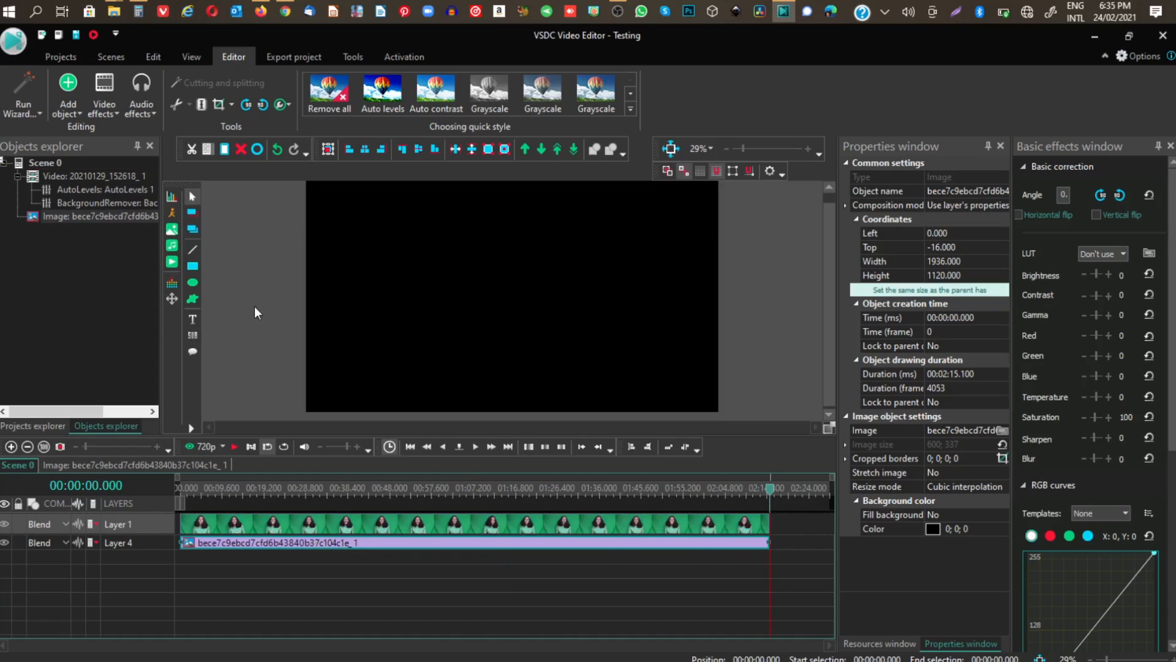
Scrub back from the end of the timeline and play the composite from near its start to check the keying.
{"action": "left_click", "coordinate": [770, 490]}
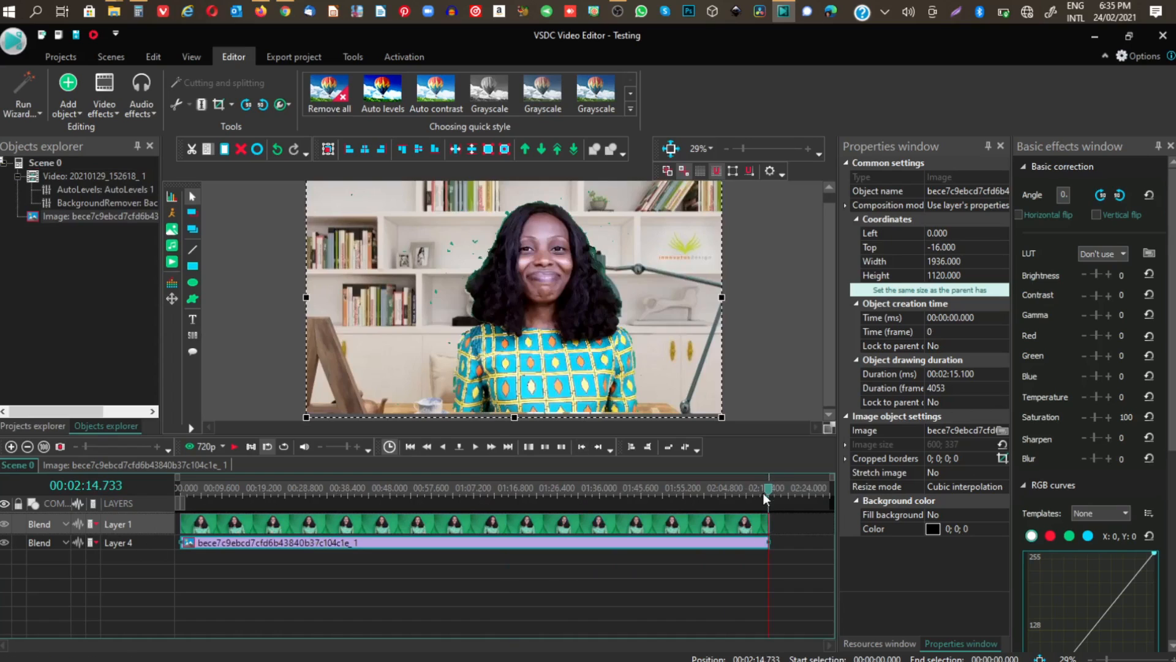
{"action": "left_click_drag", "start_coordinate": [769, 492], "coordinate": [177, 492]}
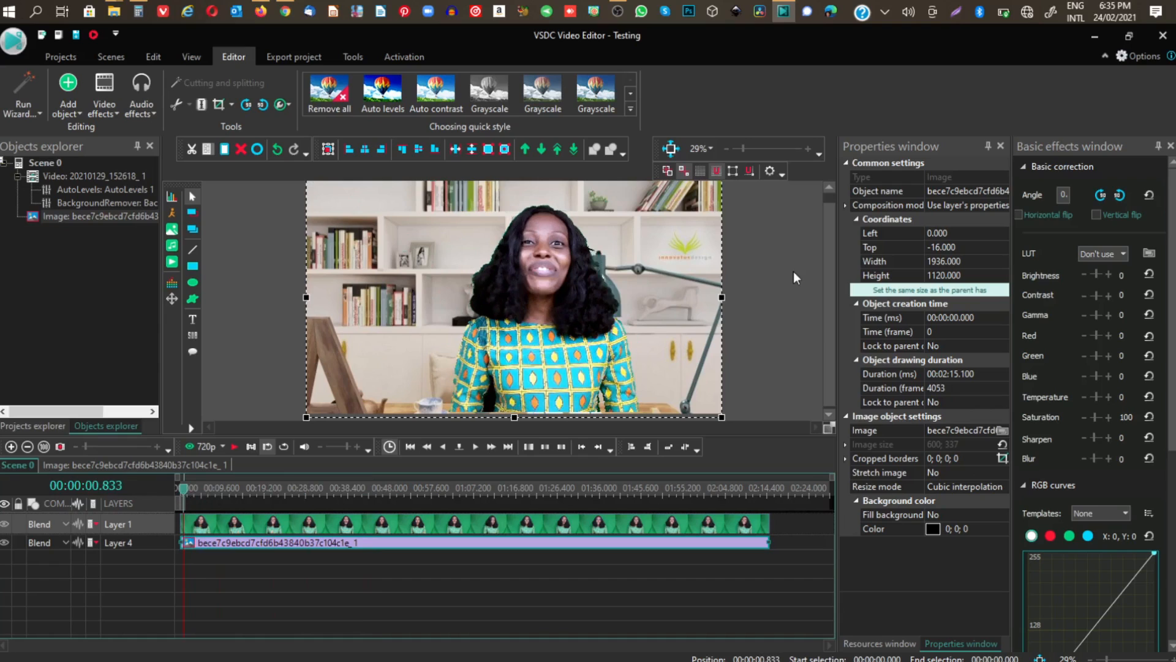
{"action": "mouse_move", "coordinate": [828, 259]}
{"action": "left_mouse_down"}
{"action": "mouse_move", "coordinate": [828, 248]}
{"action": "mouse_move", "coordinate": [829, 258]}
{"action": "left_mouse_up"}
{"action": "left_click", "coordinate": [233, 445]}
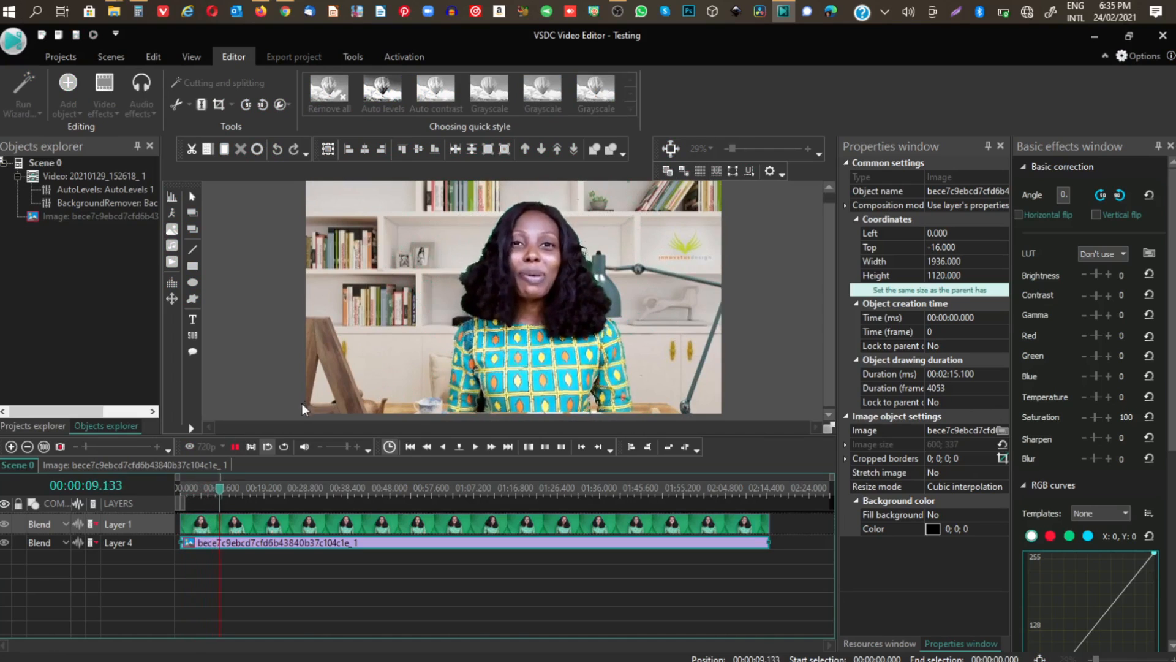
{"action": "left_click", "coordinate": [233, 447]}
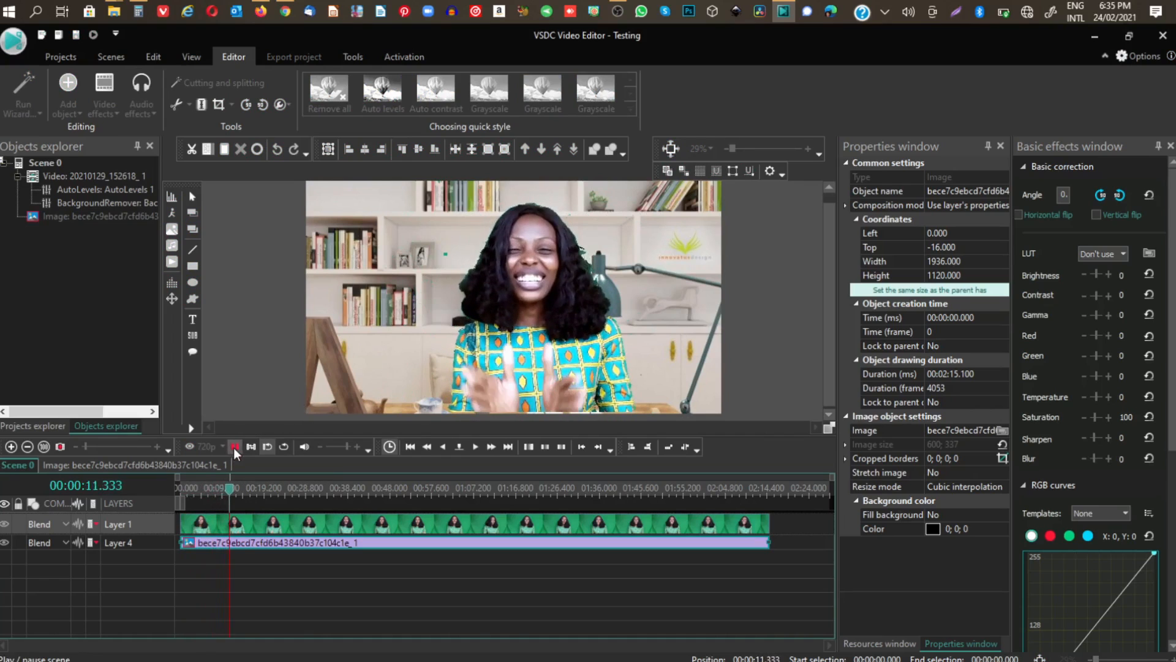
Raise the video's Background remover Min brightness threshold to 100, judging it on the frame at about 20.5 seconds.
{"action": "left_click", "coordinate": [283, 526]}
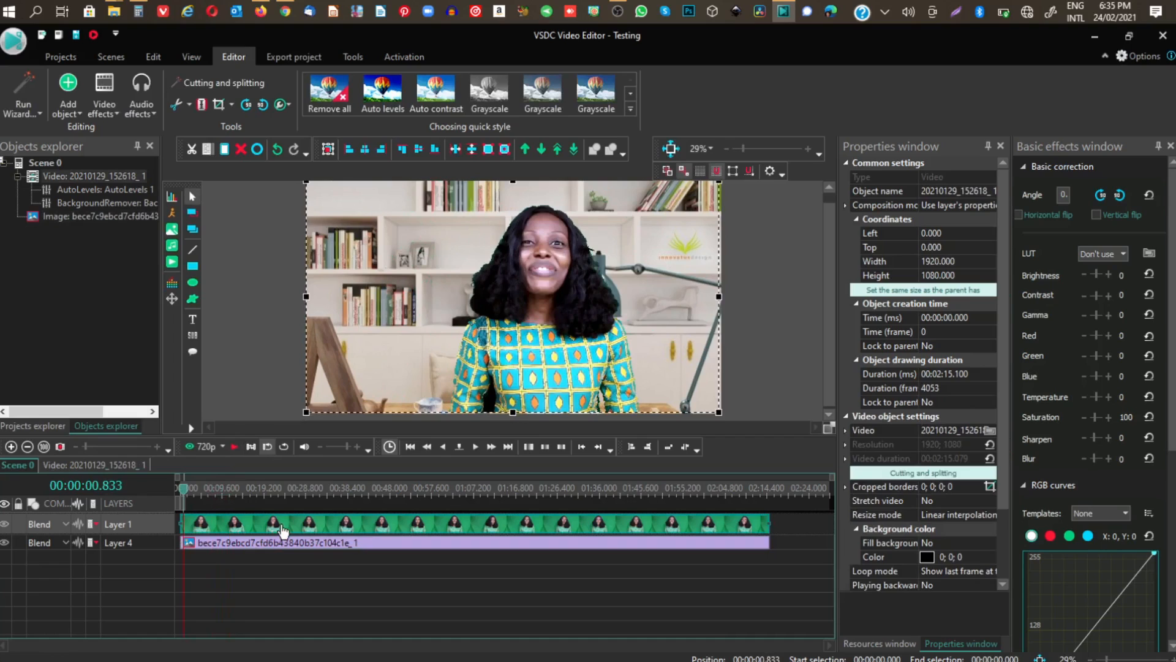
{"action": "left_click", "coordinate": [73, 201]}
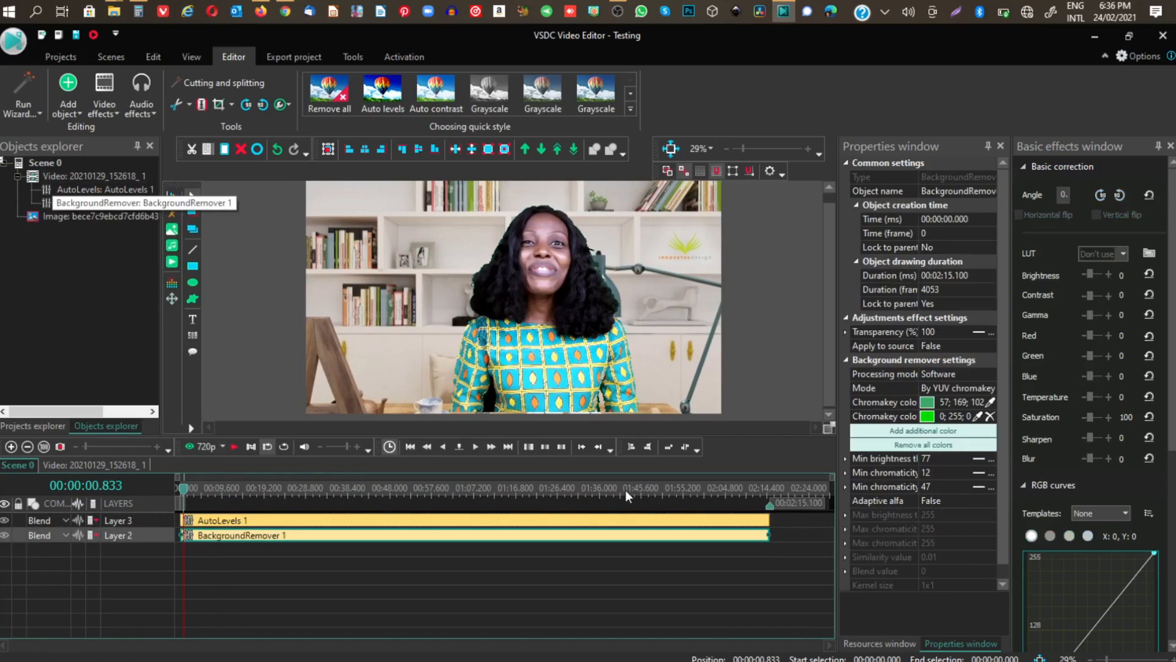
{"action": "left_click", "coordinate": [704, 538]}
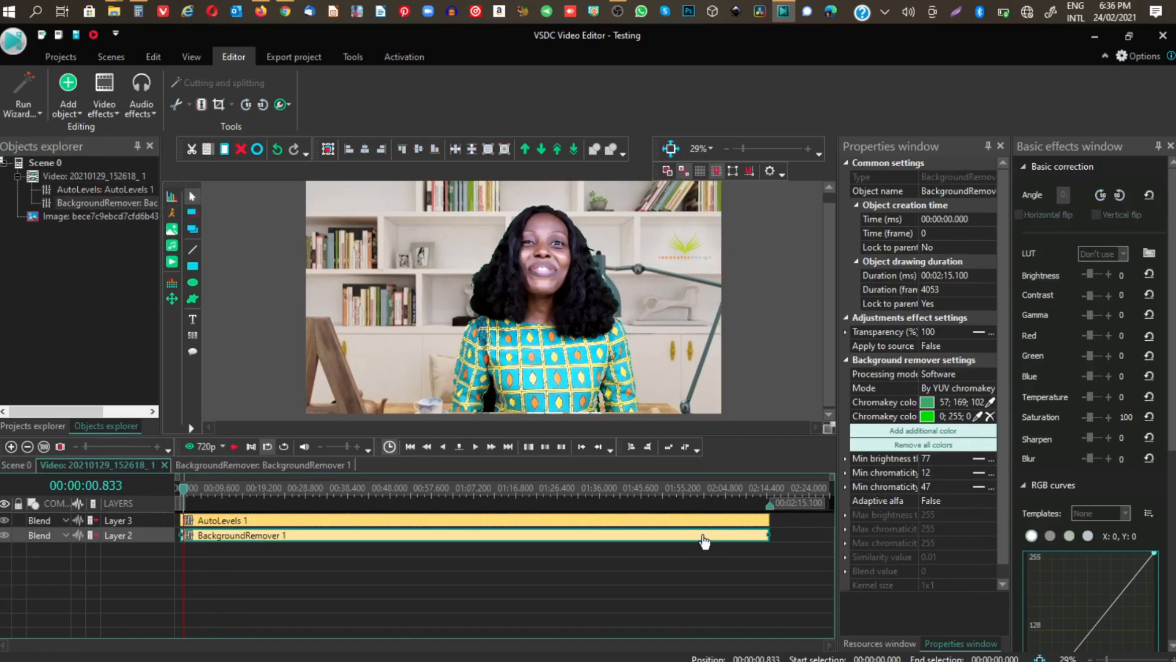
{"action": "left_click", "coordinate": [938, 459]}
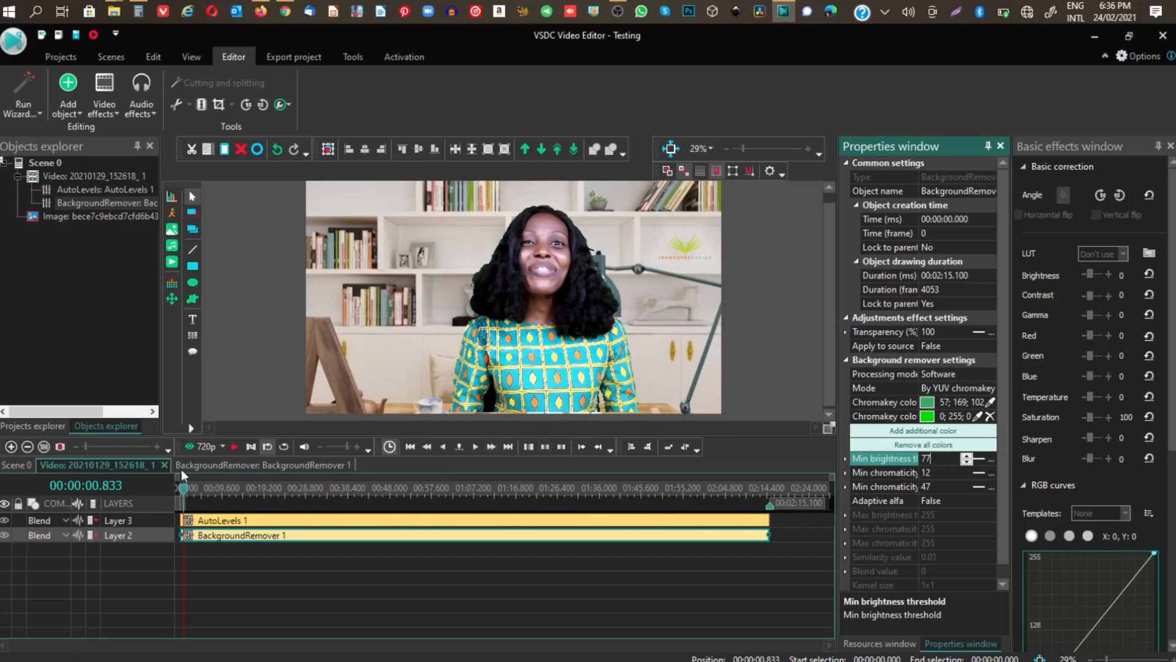
{"action": "left_click_drag", "start_coordinate": [183, 488], "coordinate": [271, 493]}
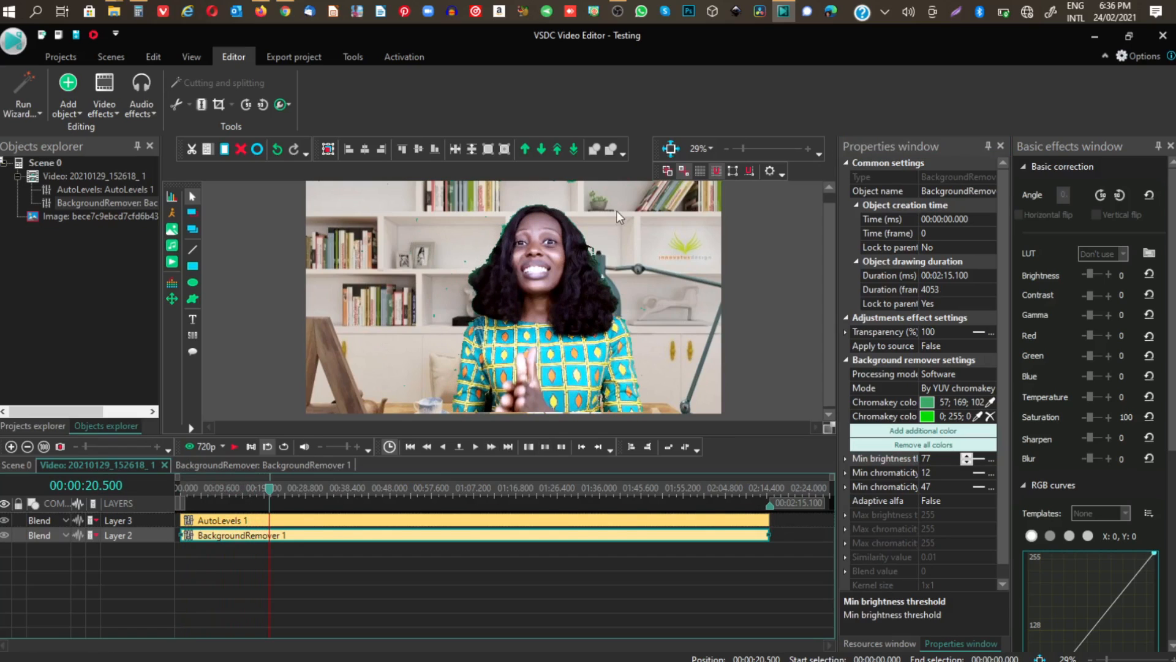
{"action": "left_click", "coordinate": [966, 458]}
{"action": "left_click", "coordinate": [967, 458]}
{"action": "left_click", "coordinate": [967, 458]}
{"action": "left_click", "coordinate": [967, 458]}
{"action": "left_click", "coordinate": [966, 458]}
{"action": "left_click", "coordinate": [967, 457]}
{"action": "left_click", "coordinate": [967, 458]}
{"action": "left_click", "coordinate": [966, 458]}
Set the Background remover's Min chromaticityU threshold to 14.
{"action": "left_click", "coordinate": [963, 473]}
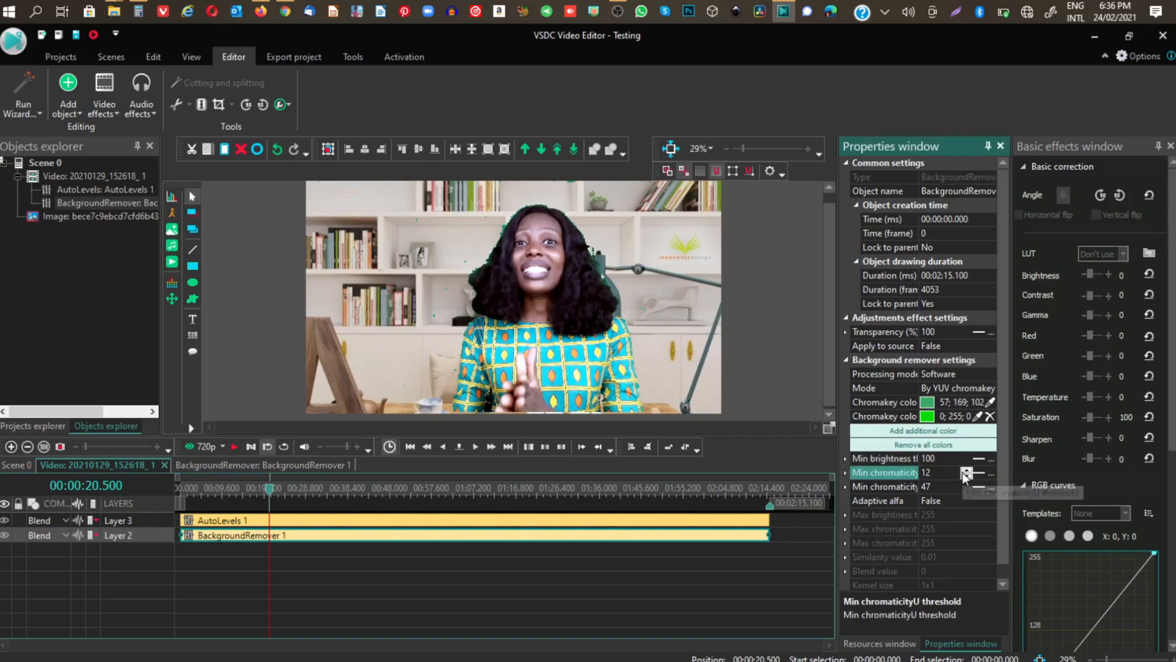
{"action": "left_click", "coordinate": [966, 470]}
{"action": "left_click", "coordinate": [967, 469]}
{"action": "left_click", "coordinate": [966, 470]}
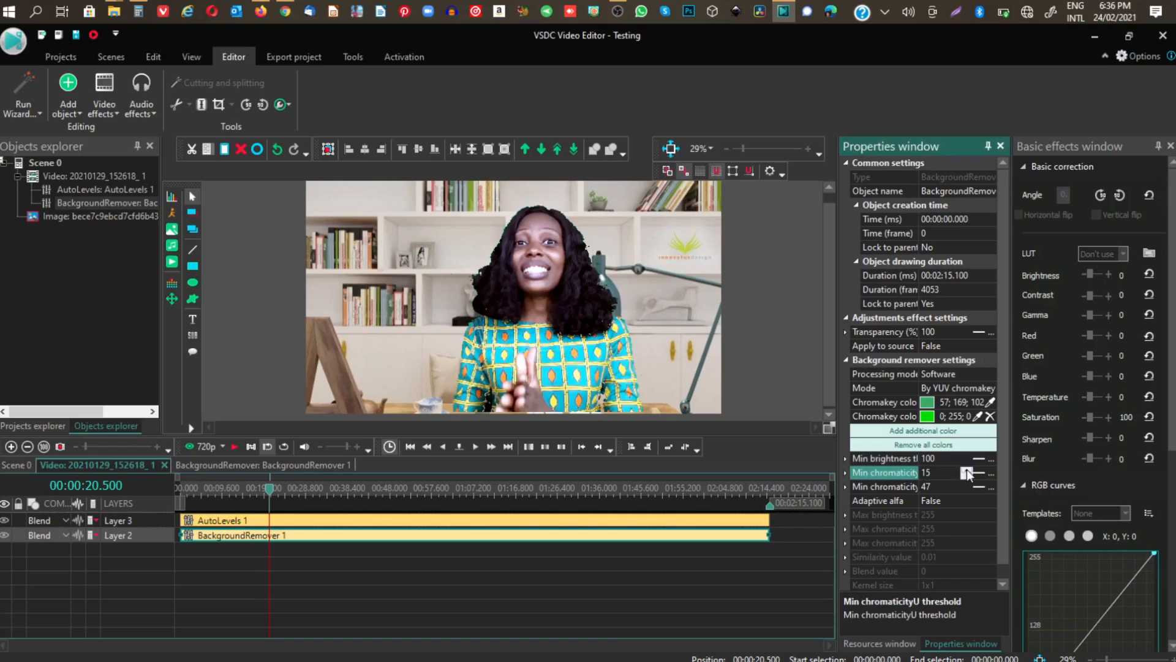
Lower the Background remover's Min chromaticityV threshold to 30.
{"action": "left_click", "coordinate": [965, 488]}
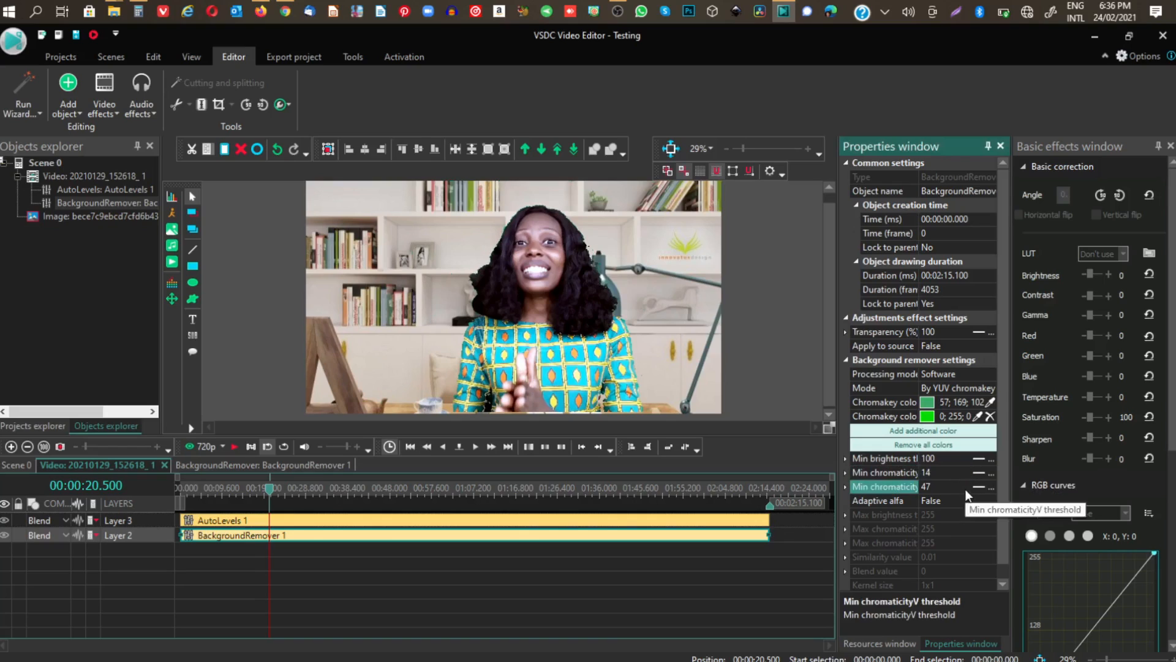
{"action": "left_click", "coordinate": [966, 490]}
{"action": "left_click", "coordinate": [966, 490]}
{"action": "left_click", "coordinate": [966, 490]}
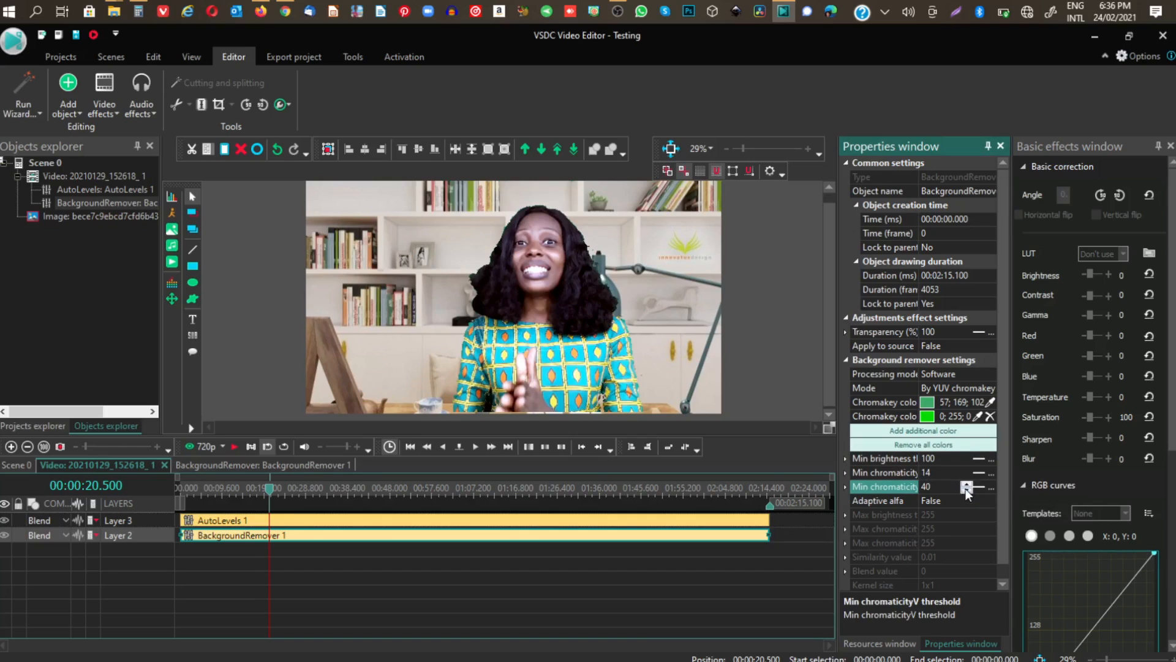
{"action": "left_click", "coordinate": [966, 490]}
{"action": "left_click", "coordinate": [966, 490]}
{"action": "left_click", "coordinate": [966, 490]}
{"action": "left_click", "coordinate": [966, 490]}
{"action": "left_click", "coordinate": [966, 490]}
Play the composite from the start of the timeline for about 15 seconds to check the keyed edges.
{"action": "left_click_drag", "start_coordinate": [270, 488], "coordinate": [181, 488]}
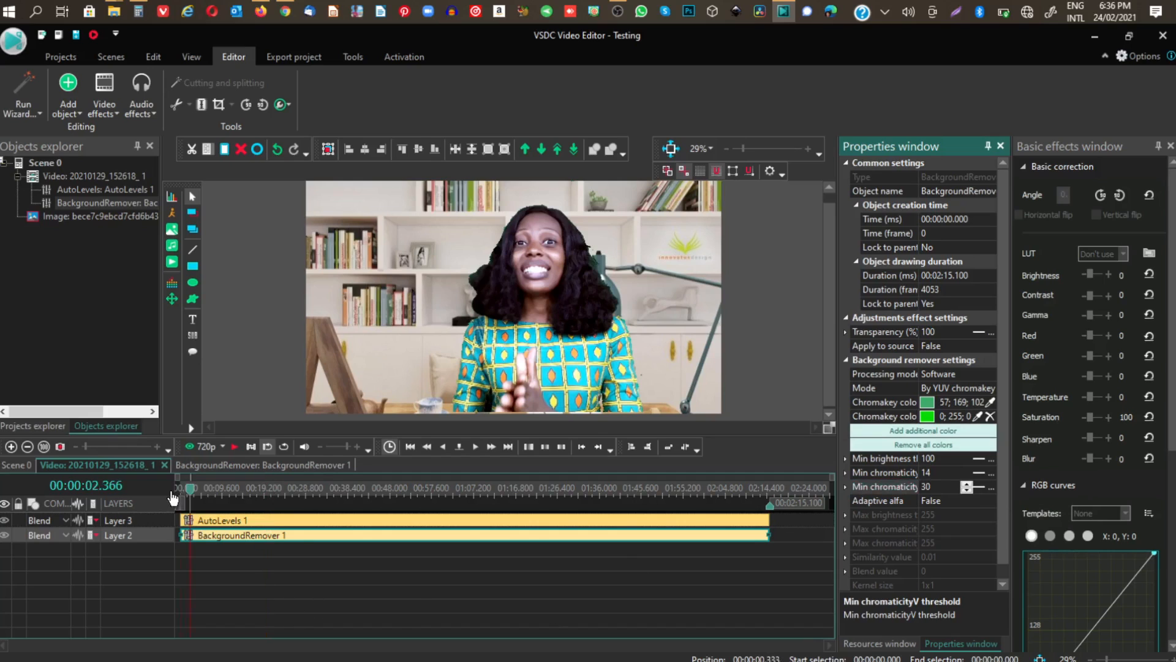
{"action": "left_click", "coordinate": [235, 446]}
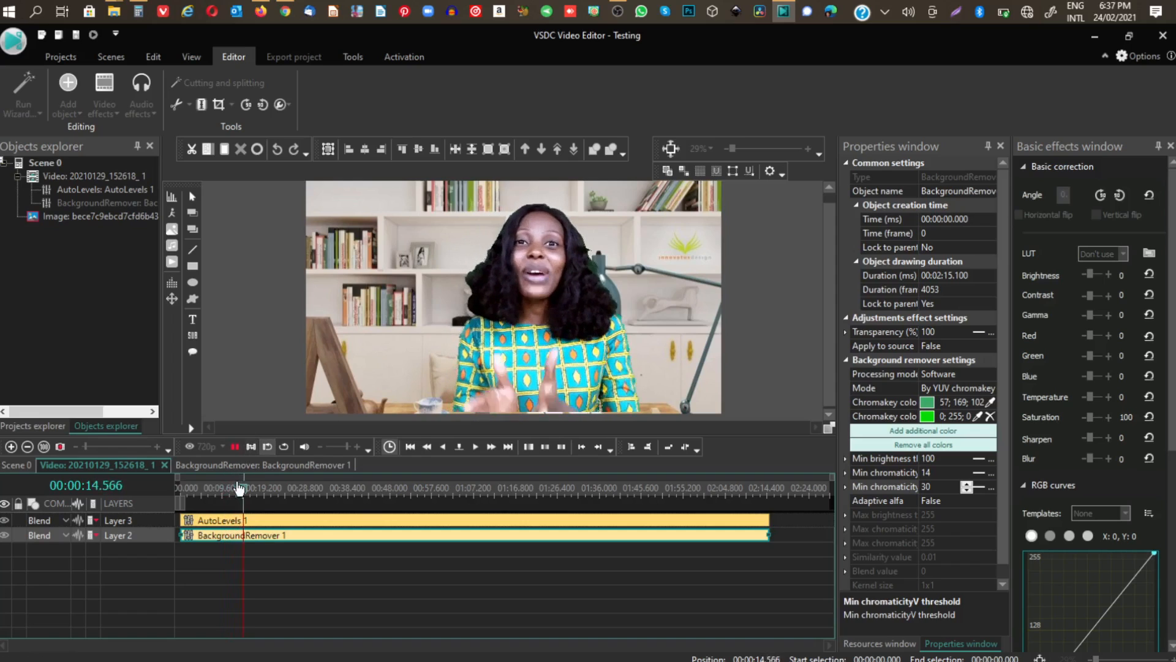
{"action": "left_click", "coordinate": [235, 447]}
Try an additional chromakey color sampled near the sleeve at the frame's lower edge at about 16.9 seconds, and undo the sampling.
{"action": "left_click_drag", "start_coordinate": [194, 491], "coordinate": [255, 493]}
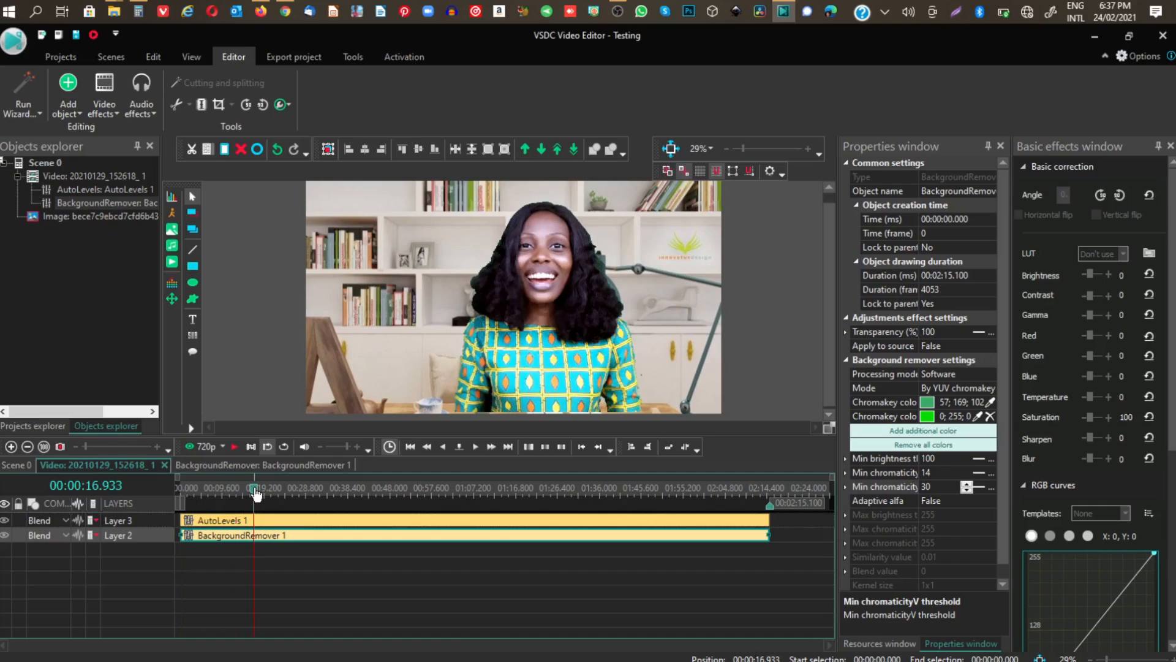
{"action": "left_click", "coordinate": [931, 432]}
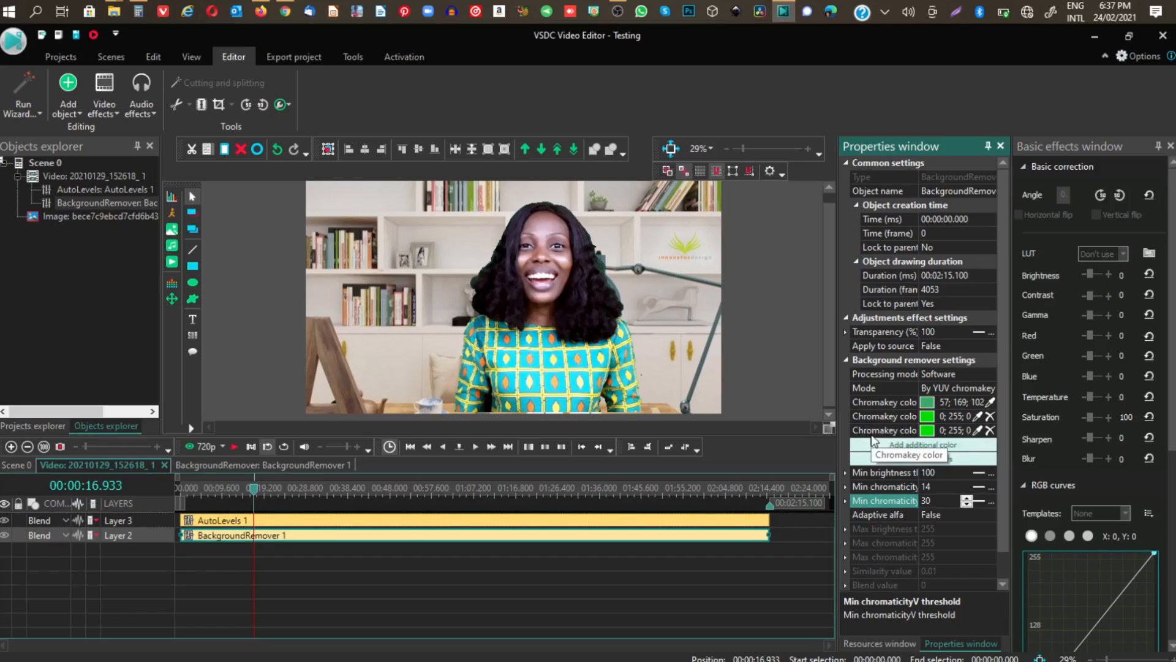
{"action": "left_click", "coordinate": [978, 430]}
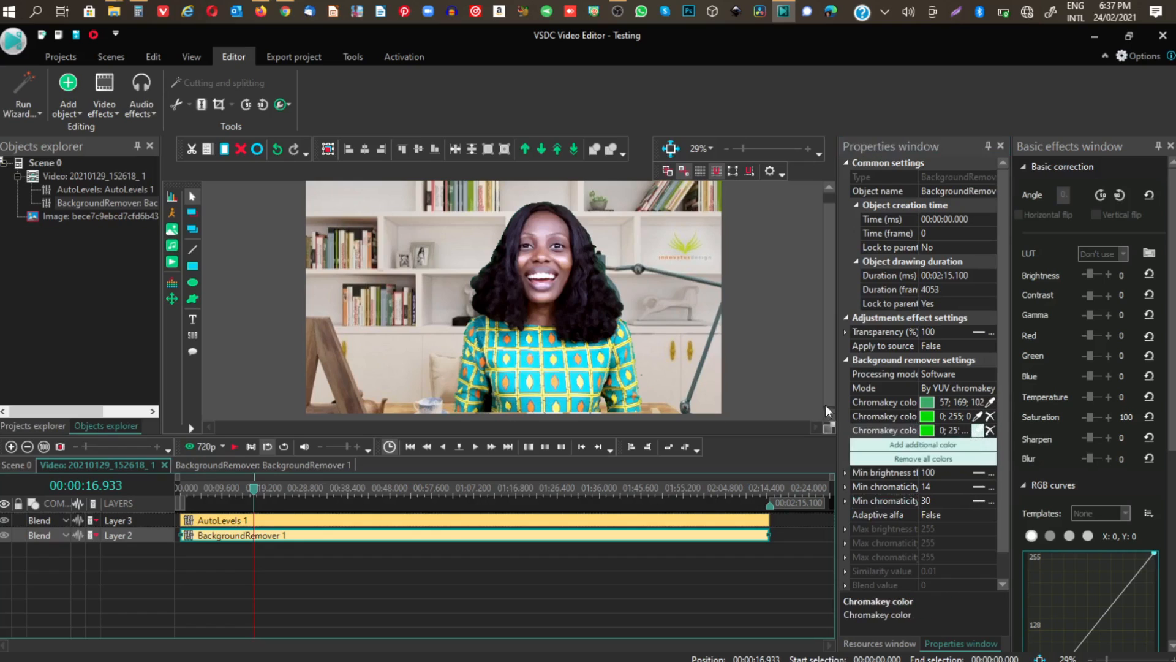
{"action": "left_click", "coordinate": [487, 401]}
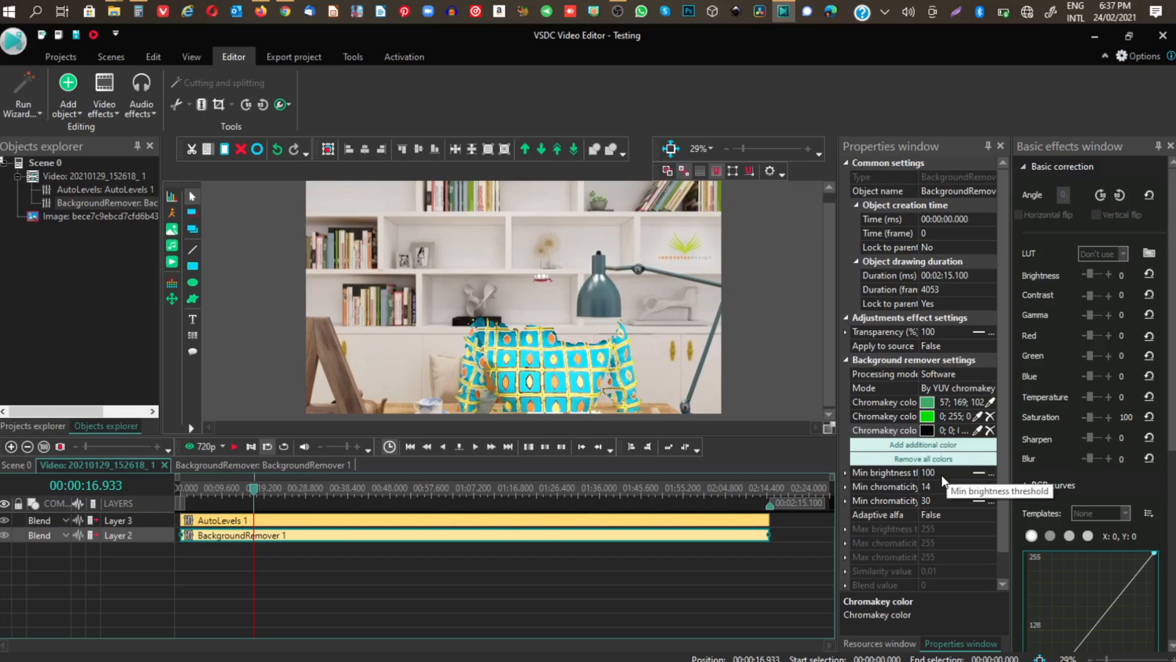
{"action": "key", "text": "ctrl+z"}
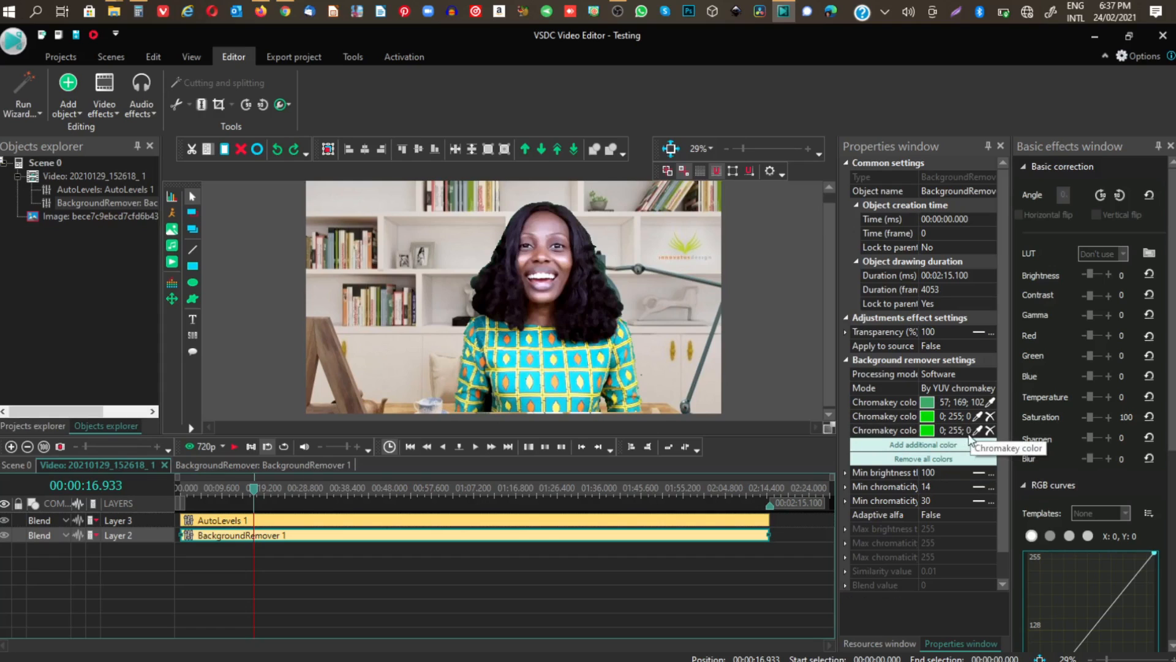
Try resampling the main chromakey color from the same spot beside the lower sleeve, and undo the color change.
{"action": "left_click", "coordinate": [991, 402]}
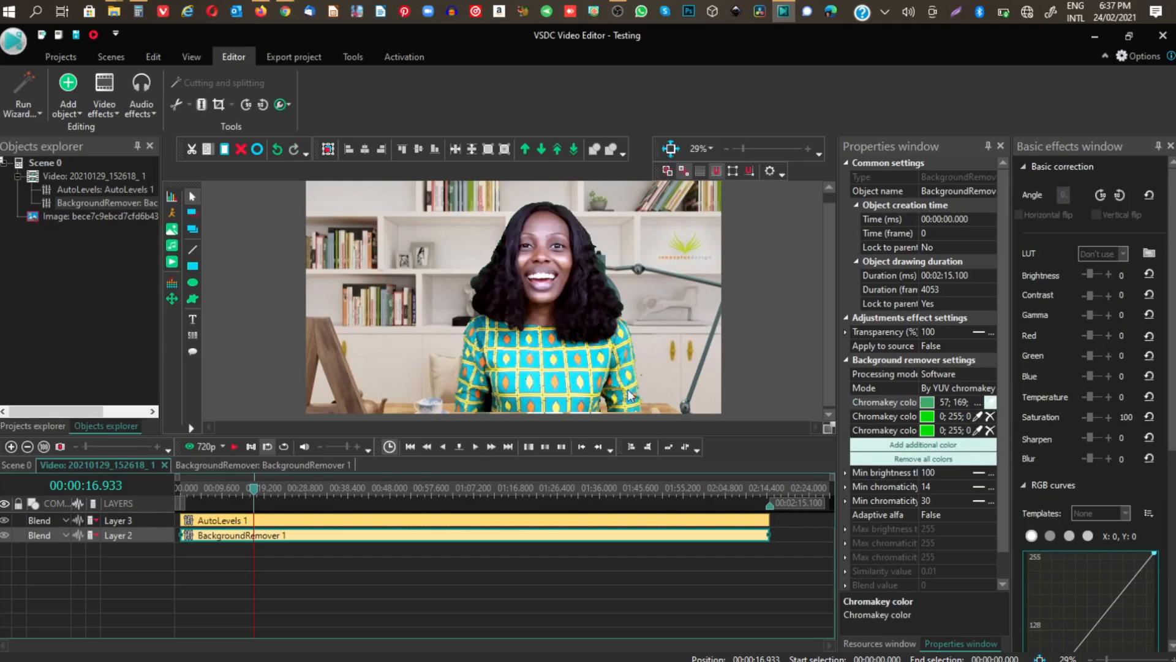
{"action": "left_click", "coordinate": [487, 406]}
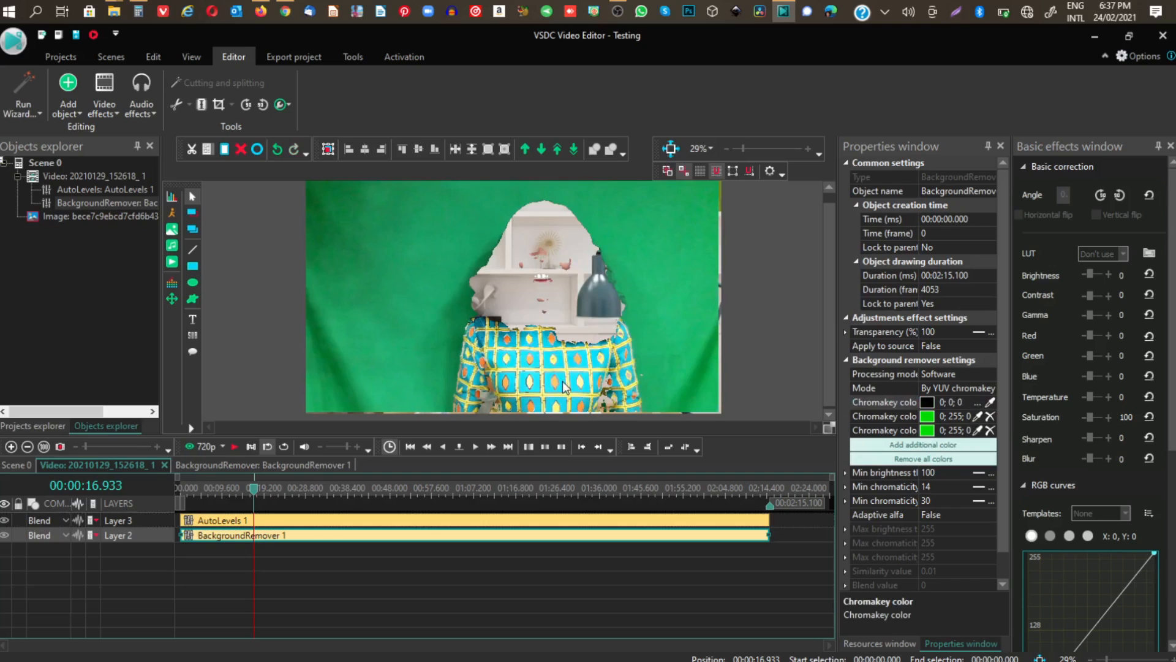
{"action": "key", "text": "ctrl+z"}
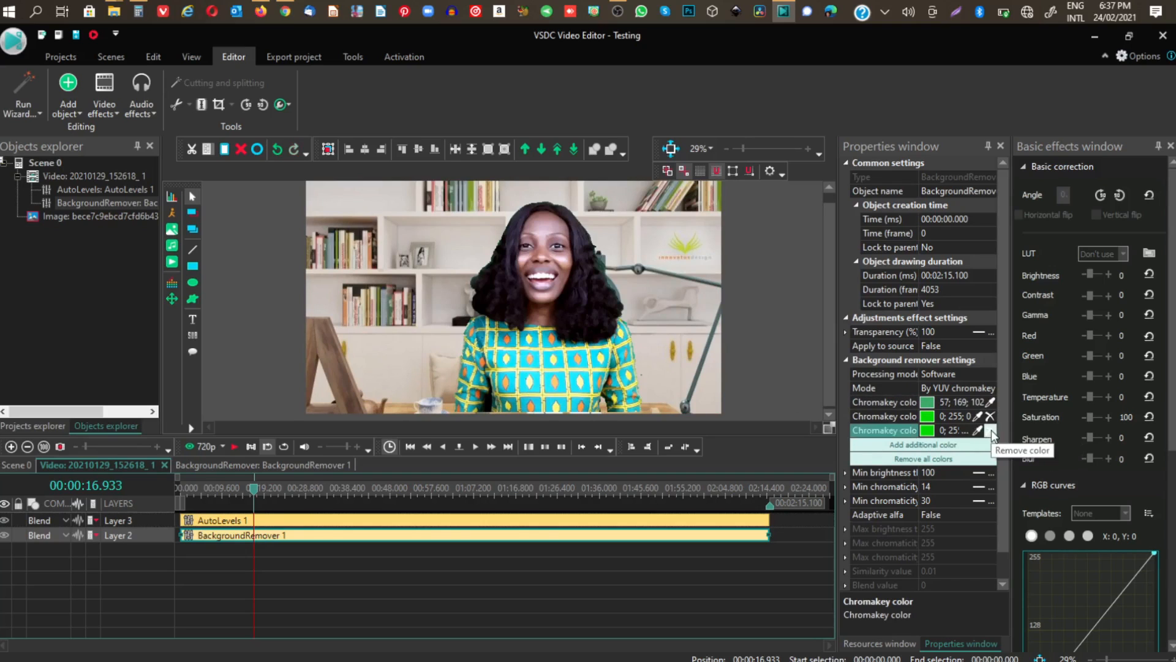
Remove all additional chromakey colors from the Background remover, keeping only the main green 57; 169; 102.
{"action": "left_click", "coordinate": [990, 430]}
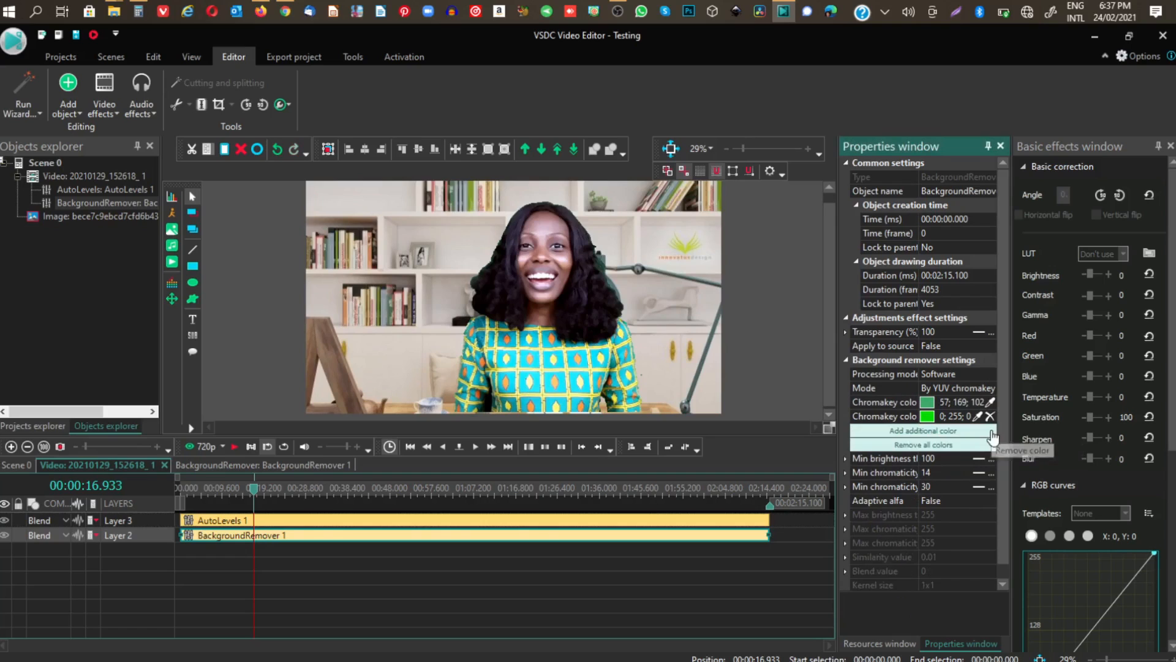
{"action": "left_click", "coordinate": [923, 446]}
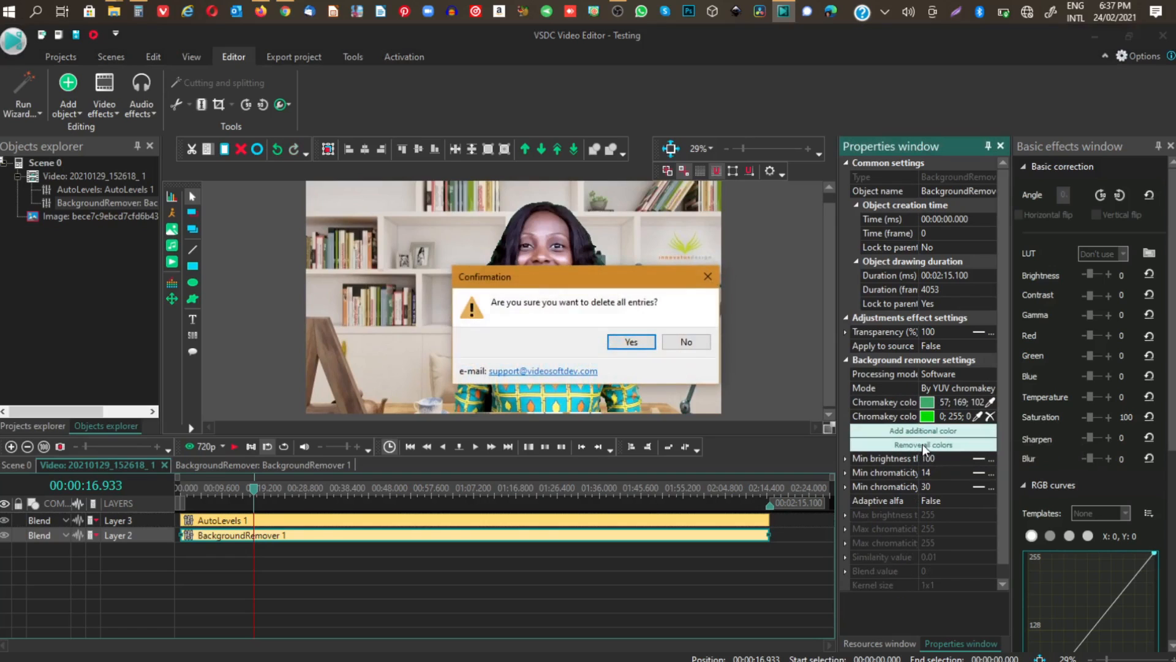
{"action": "left_click", "coordinate": [631, 342]}
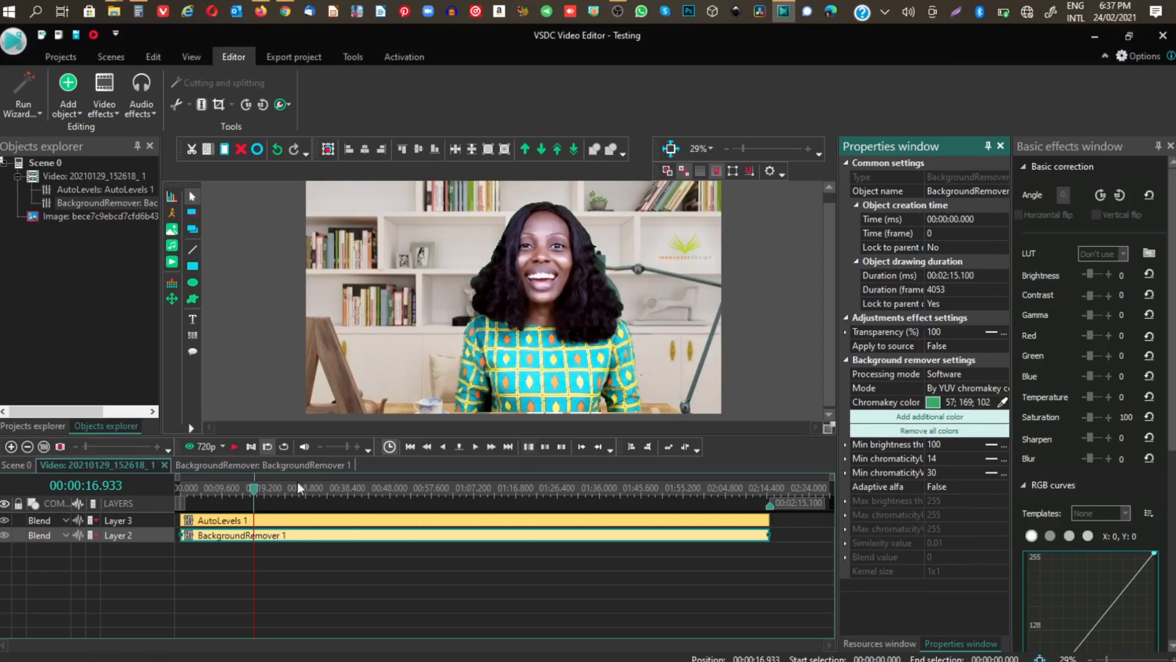
Check the keyed composite at about 38 and 59 seconds, and preview playback from the 59-second mark.
{"action": "left_click_drag", "start_coordinate": [254, 489], "coordinate": [348, 497]}
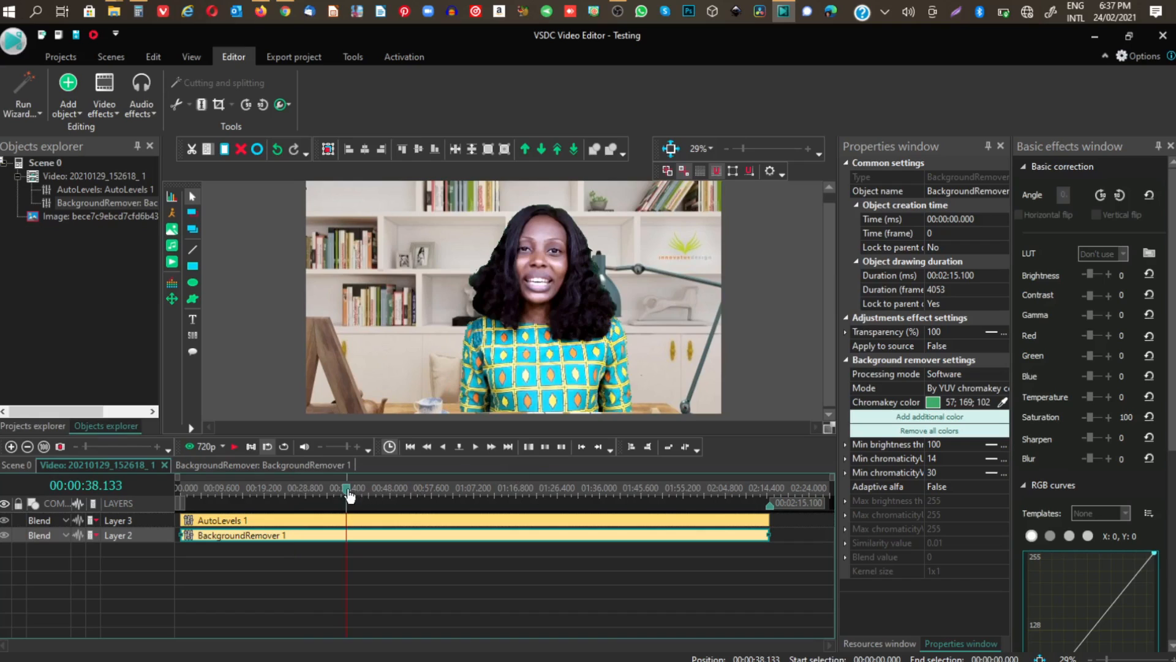
{"action": "left_click_drag", "start_coordinate": [351, 489], "coordinate": [439, 490]}
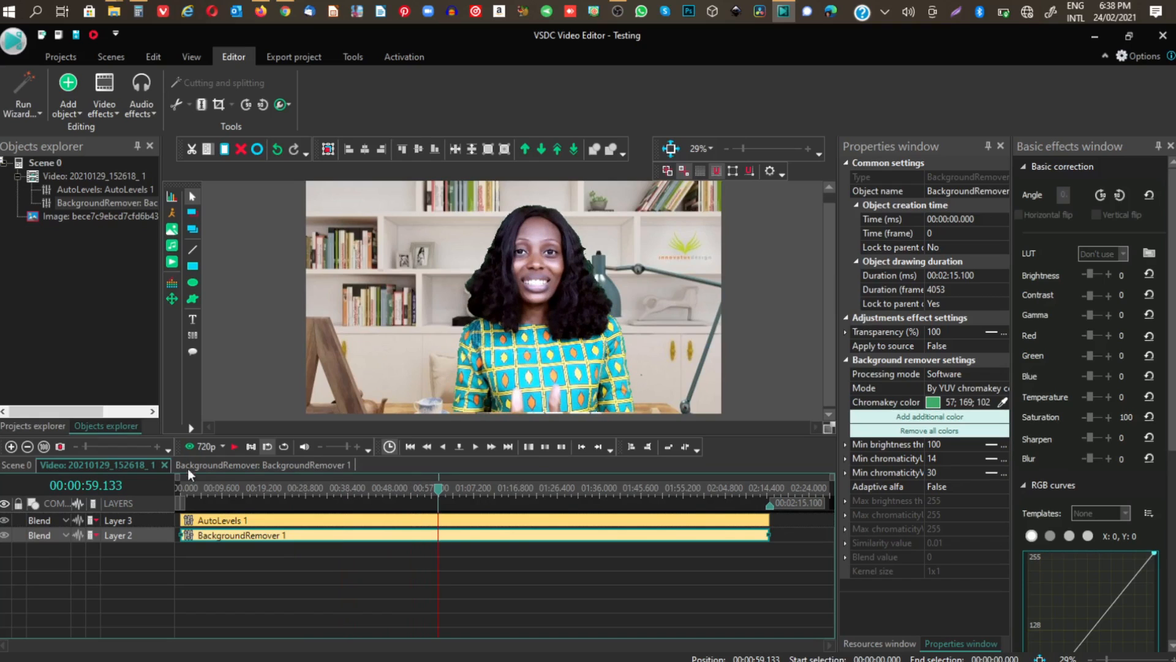
{"action": "left_click", "coordinate": [232, 447]}
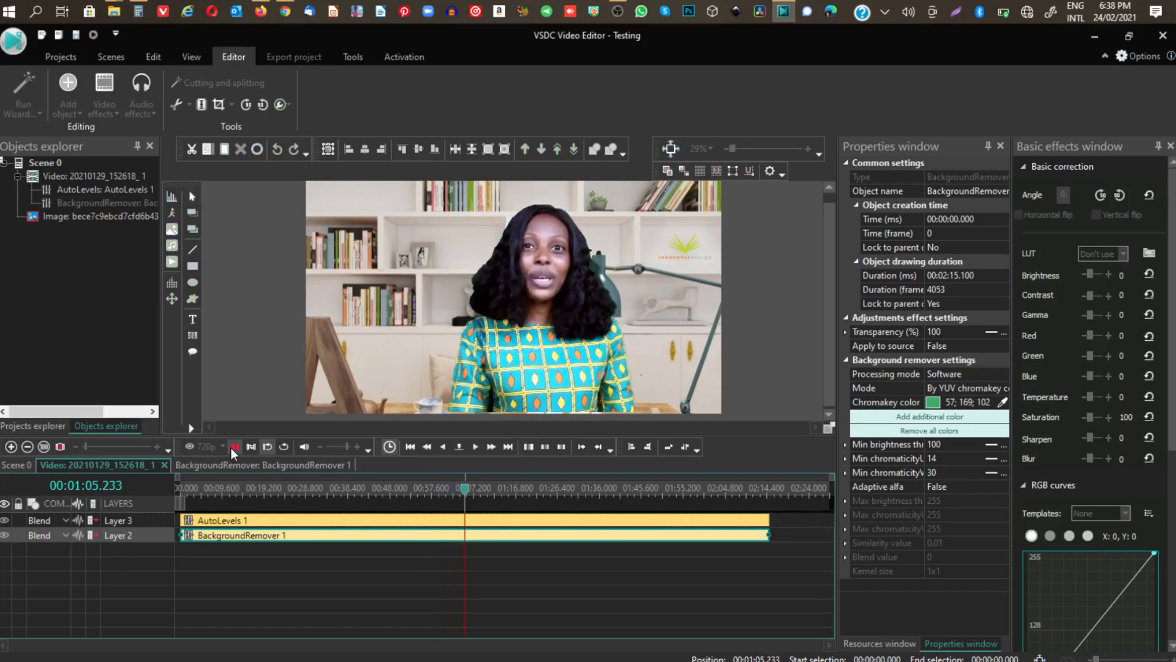
{"action": "left_click", "coordinate": [235, 446]}
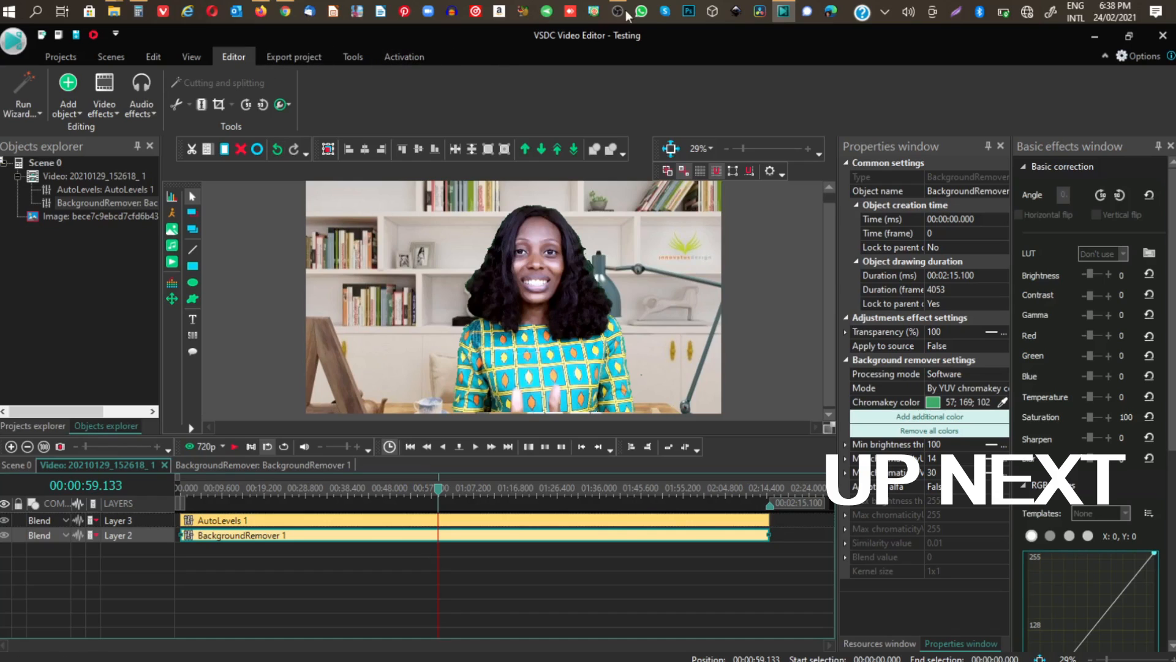
{"action": "mouse_move", "coordinate": [622, 12]}
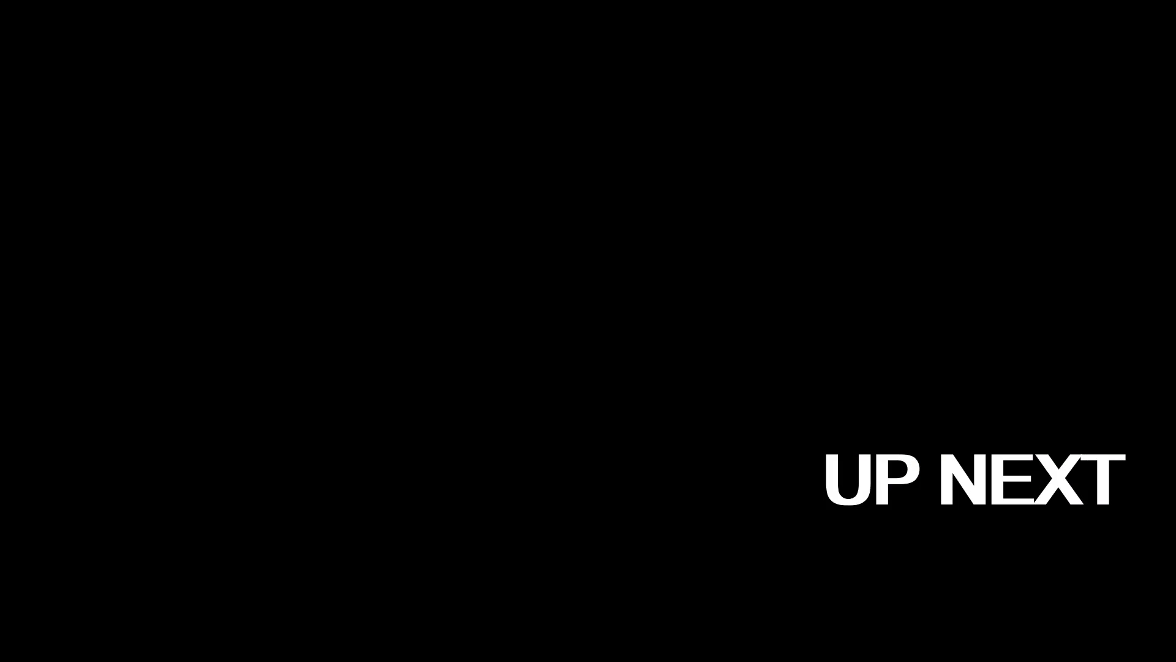